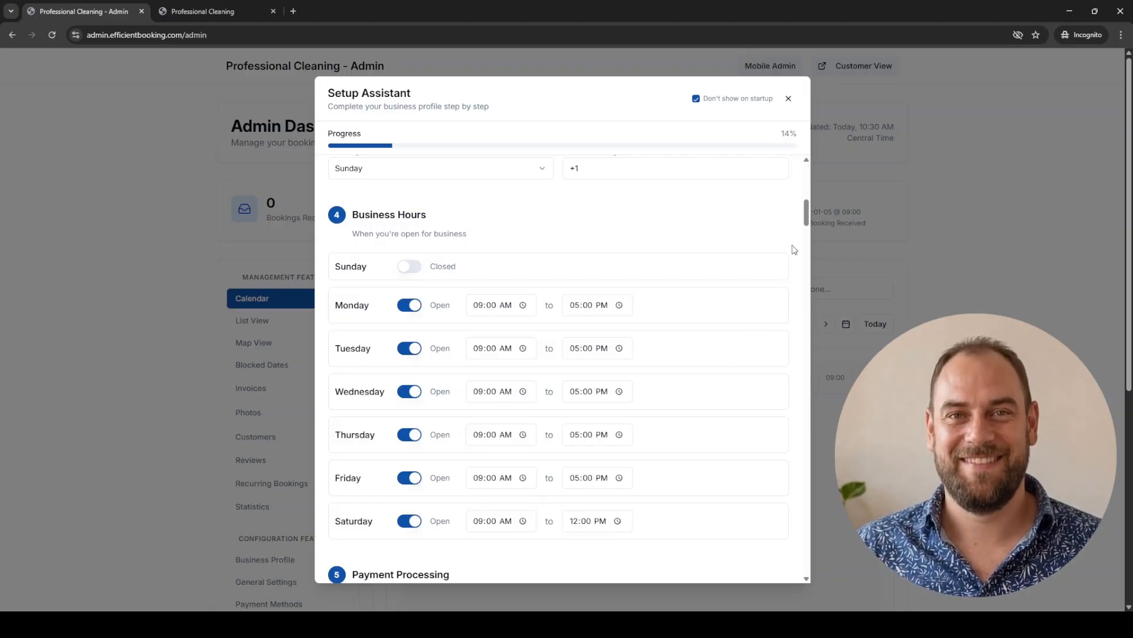
# Review the weekly business hours and answer Yes to taking payments in the setup assistant's Payment Processing section.
pyautogui.moveTo(806, 214); pyautogui.dragTo(806, 221)
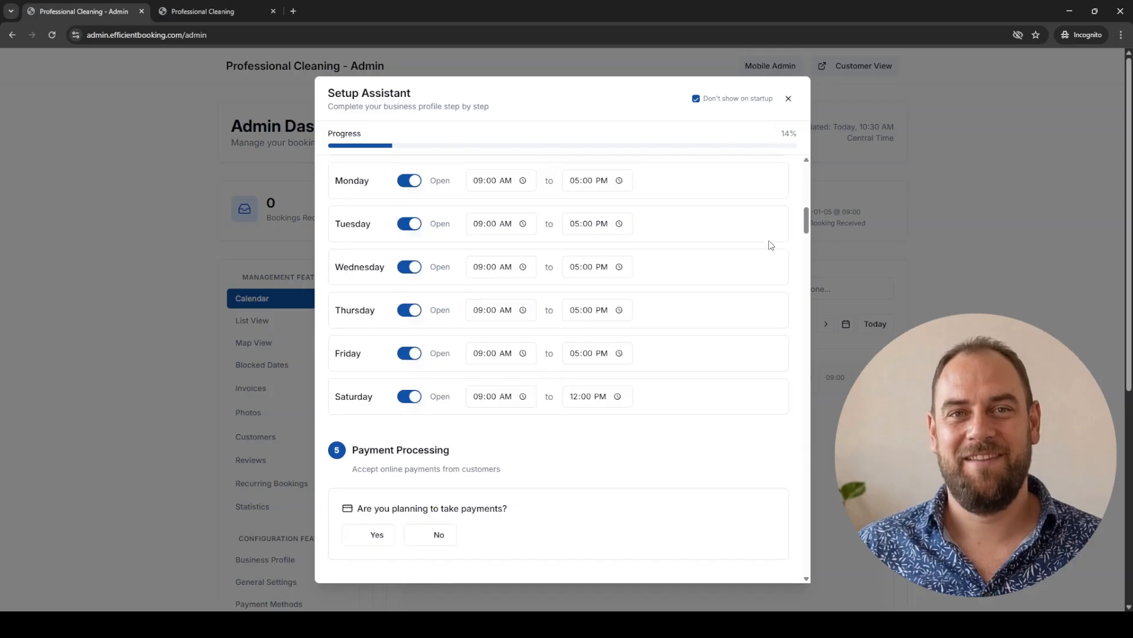
pyautogui.moveTo(806, 229); pyautogui.dragTo(806, 219)
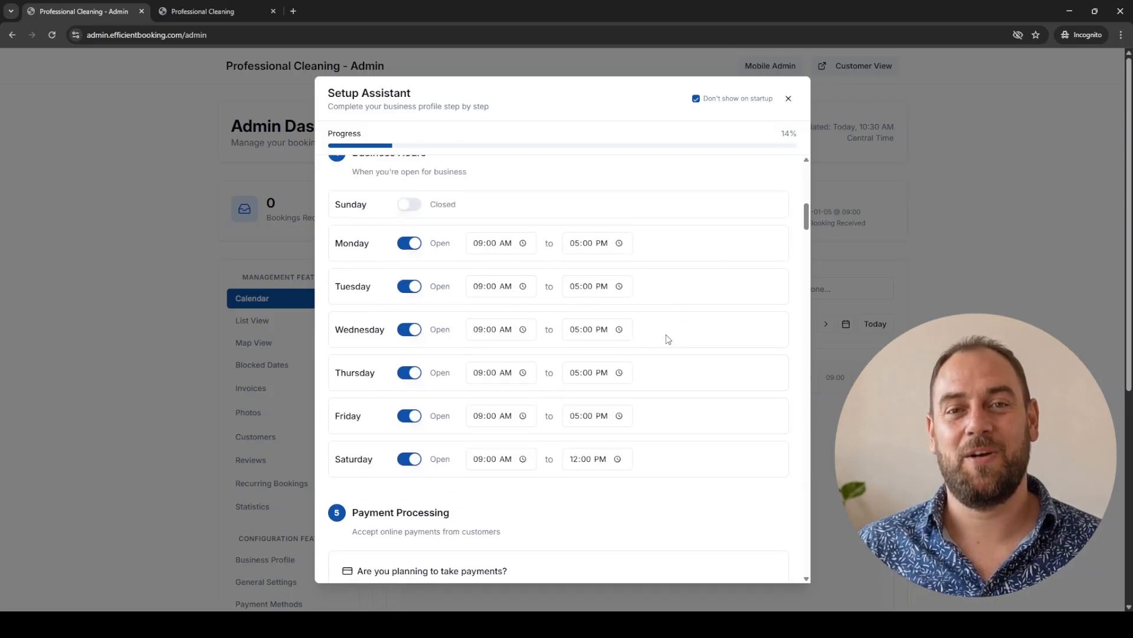
pyautogui.scroll(1, 669, 339)
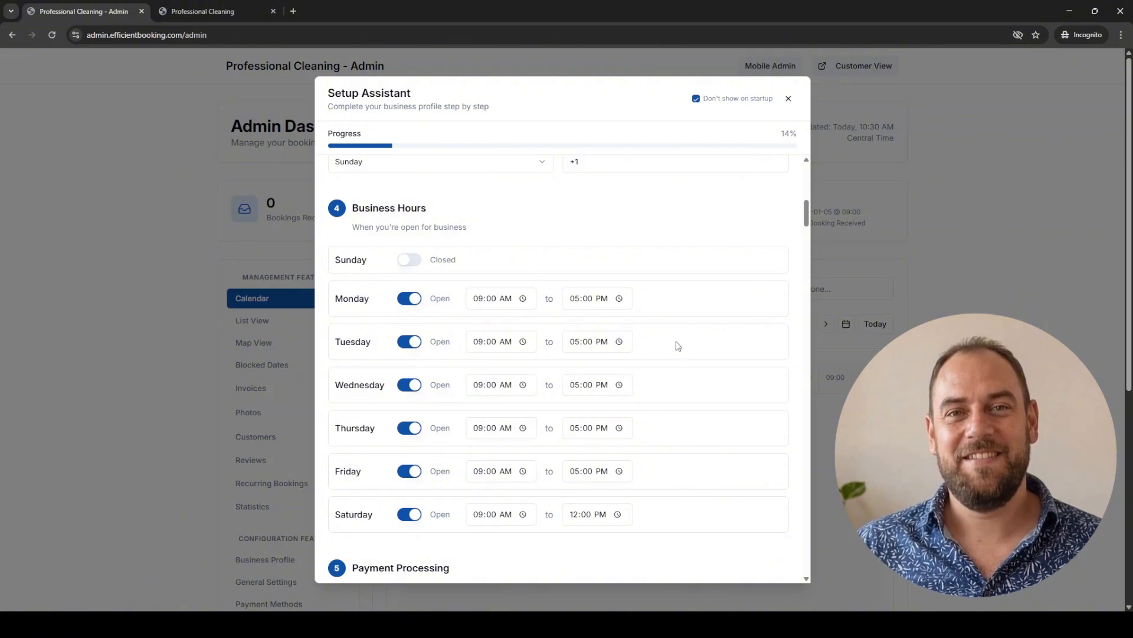
pyautogui.scroll(-1, 671, 345)
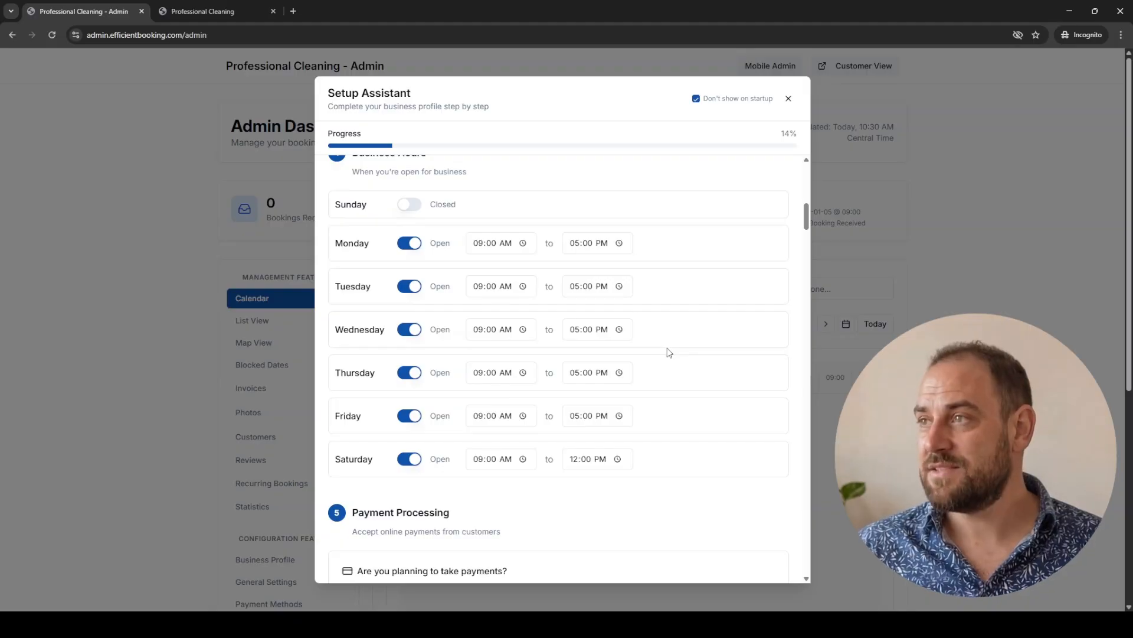
pyautogui.scroll(-2, 620, 445)
pyautogui.scroll(-2, 619, 443)
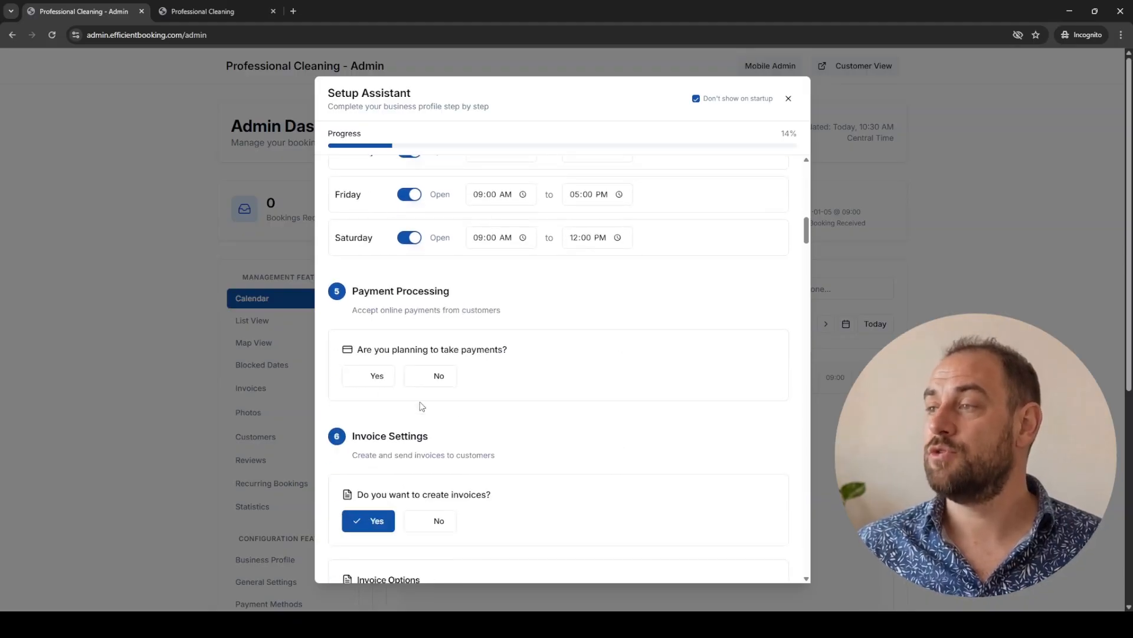
pyautogui.click(362, 376)
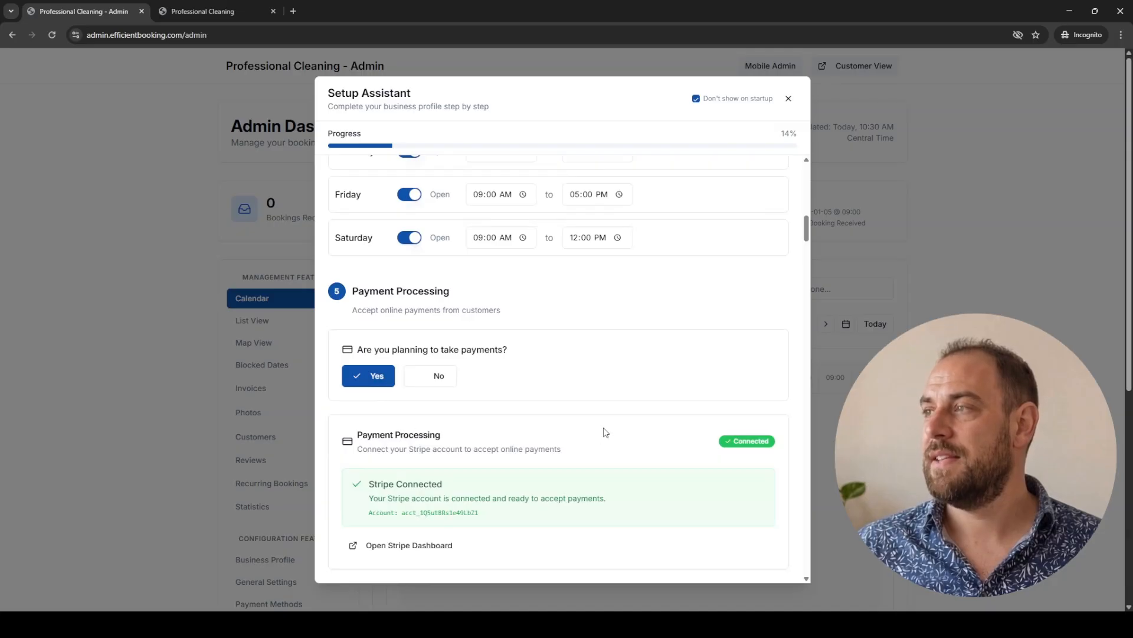
# Examine the setup assistant's Stripe connection, invoice, tax, payment policy, unpaid booking confirmation and terms sections.
pyautogui.scroll(-2, 595, 439)
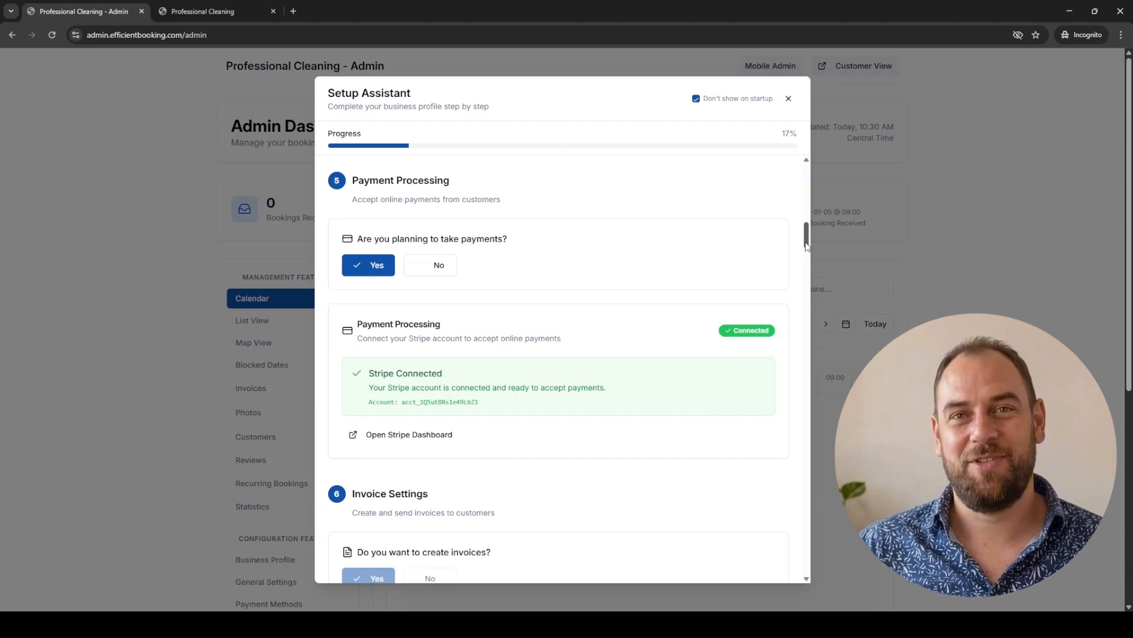
pyautogui.scroll(-2, 803, 254)
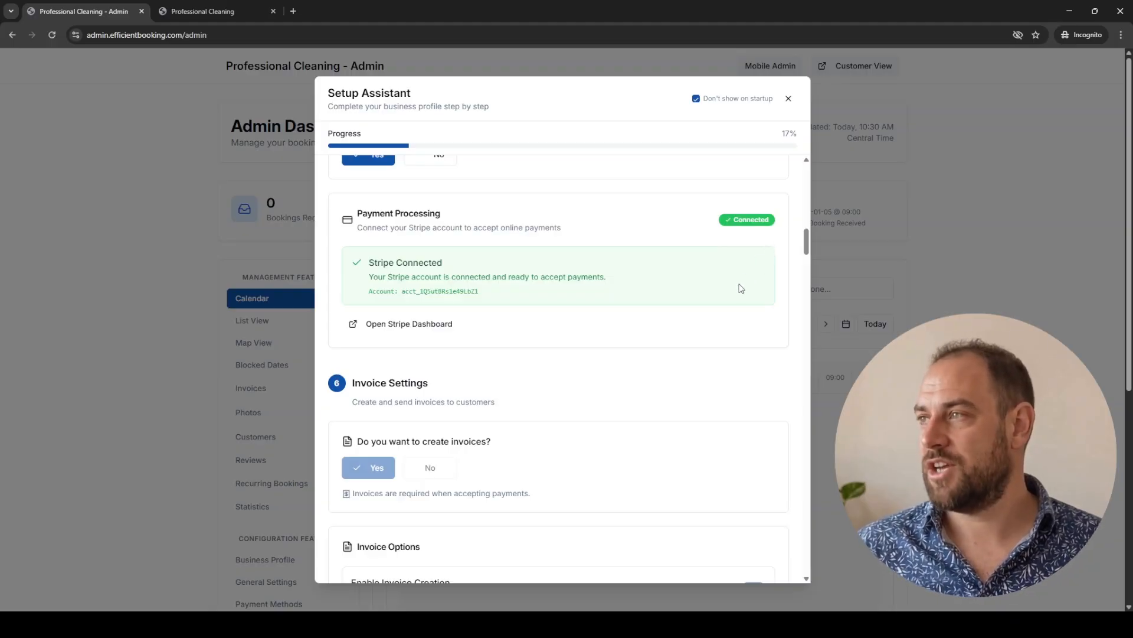
pyautogui.scroll(-5, 741, 288)
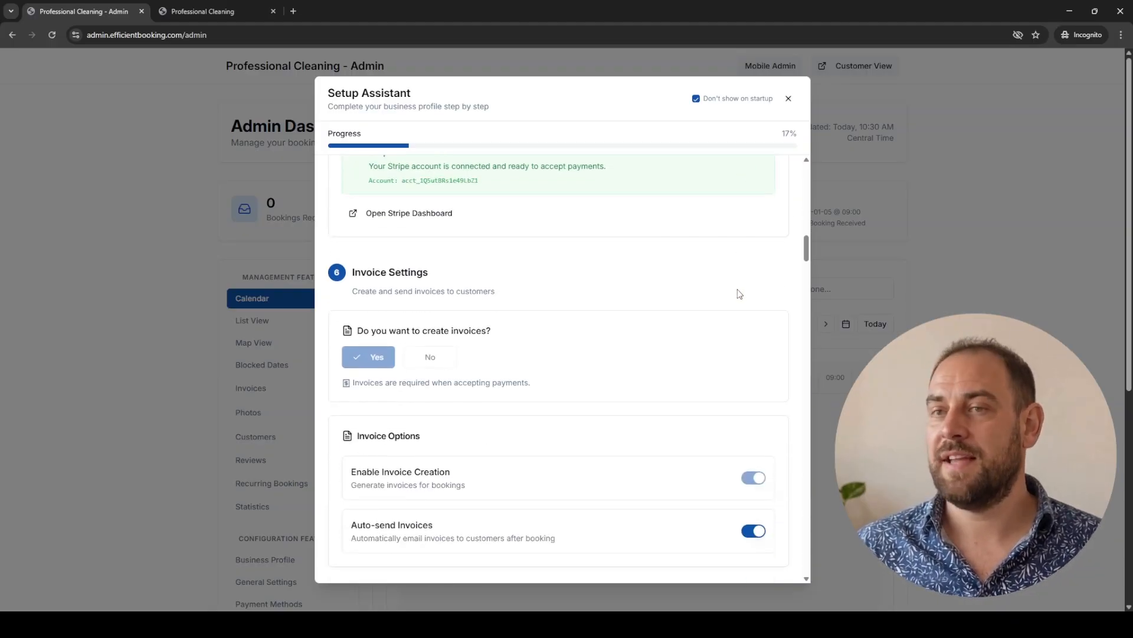
pyautogui.scroll(-2, 734, 296)
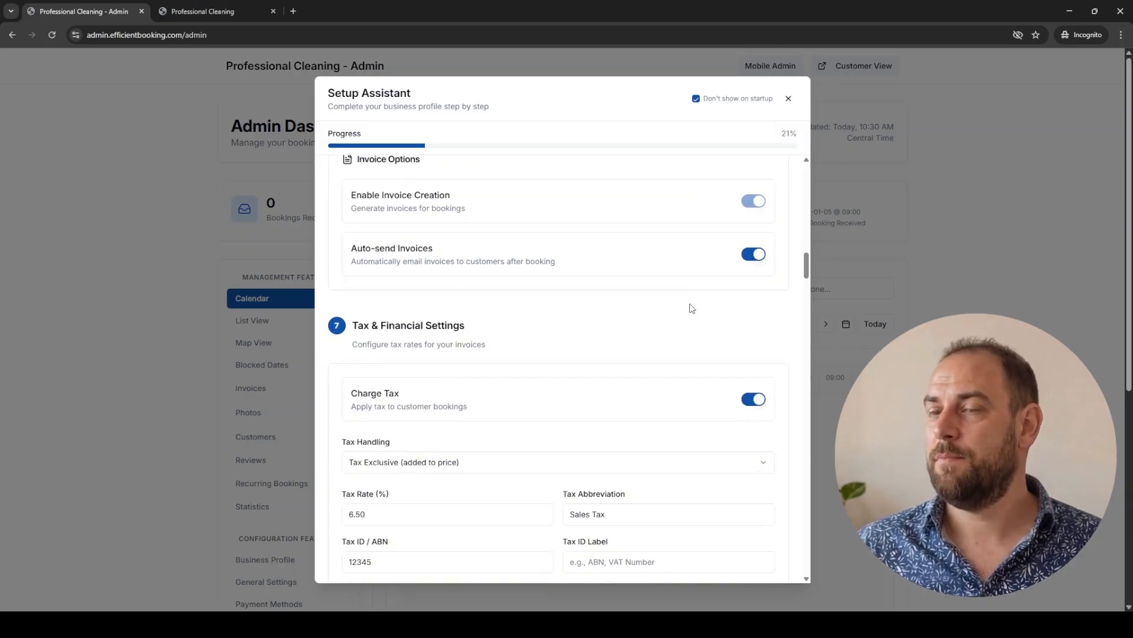
pyautogui.scroll(-3, 688, 309)
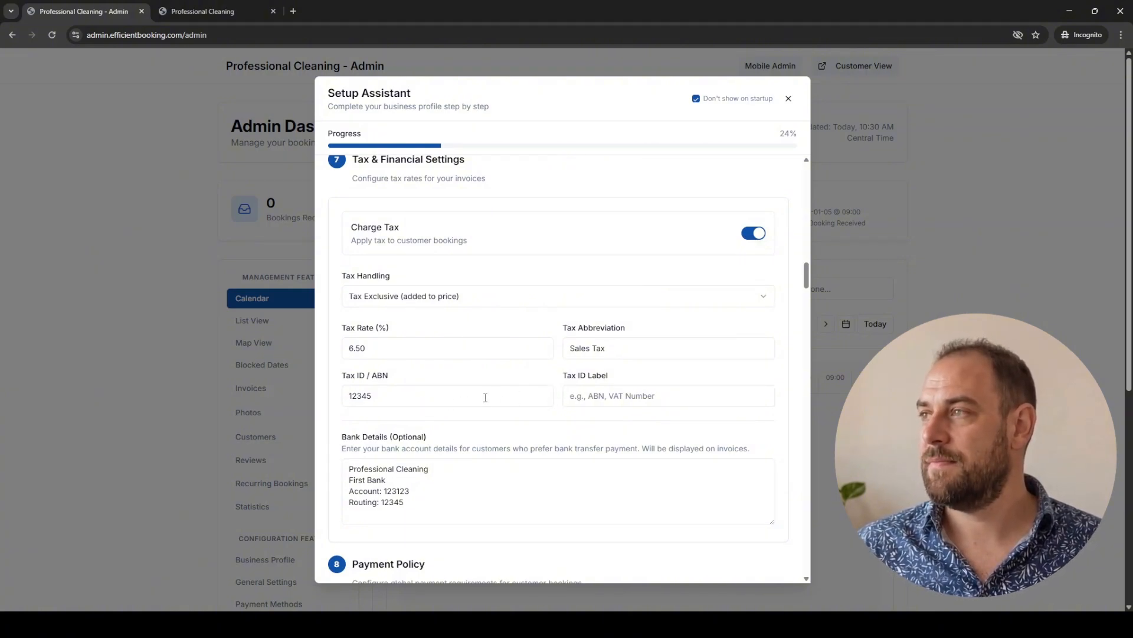
pyautogui.scroll(-1, 485, 397)
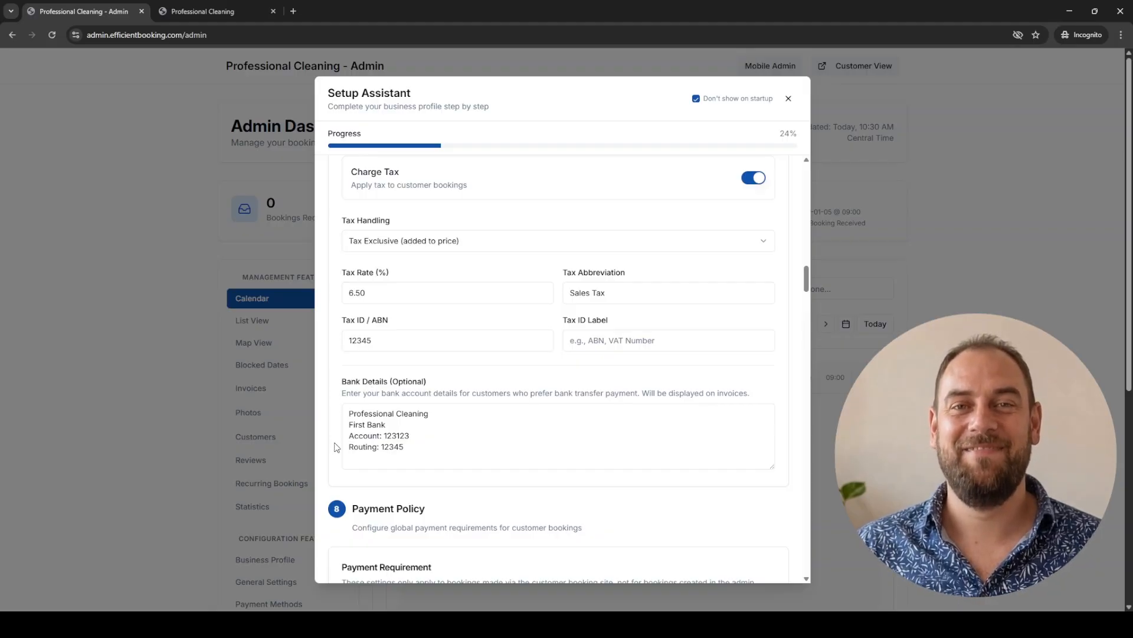
pyautogui.scroll(-1, 336, 447)
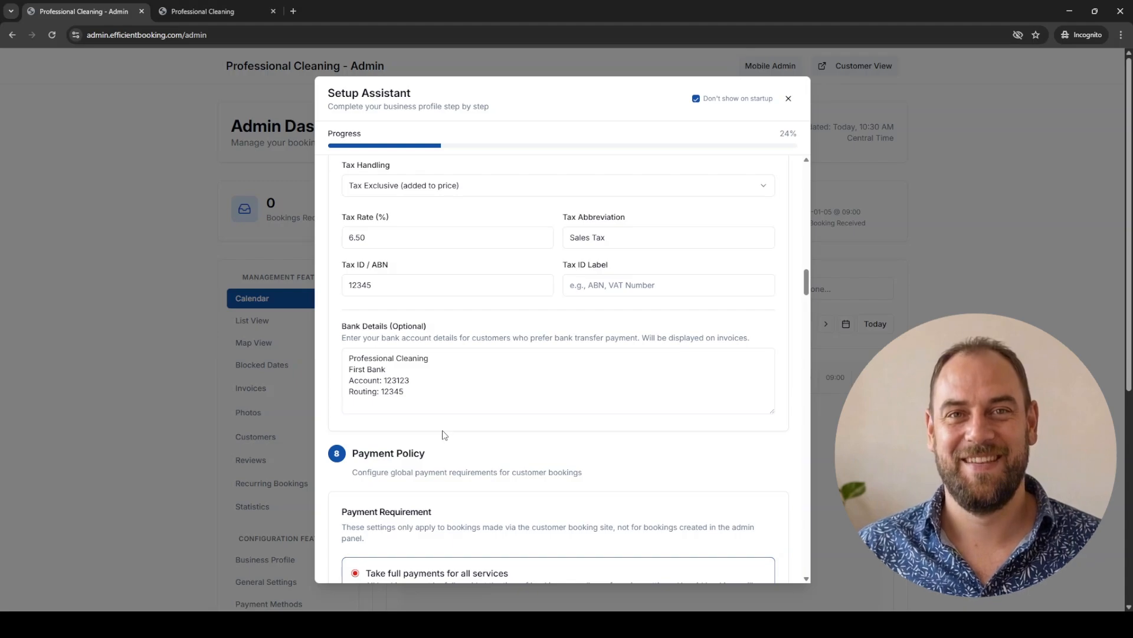
pyautogui.scroll(-4, 444, 435)
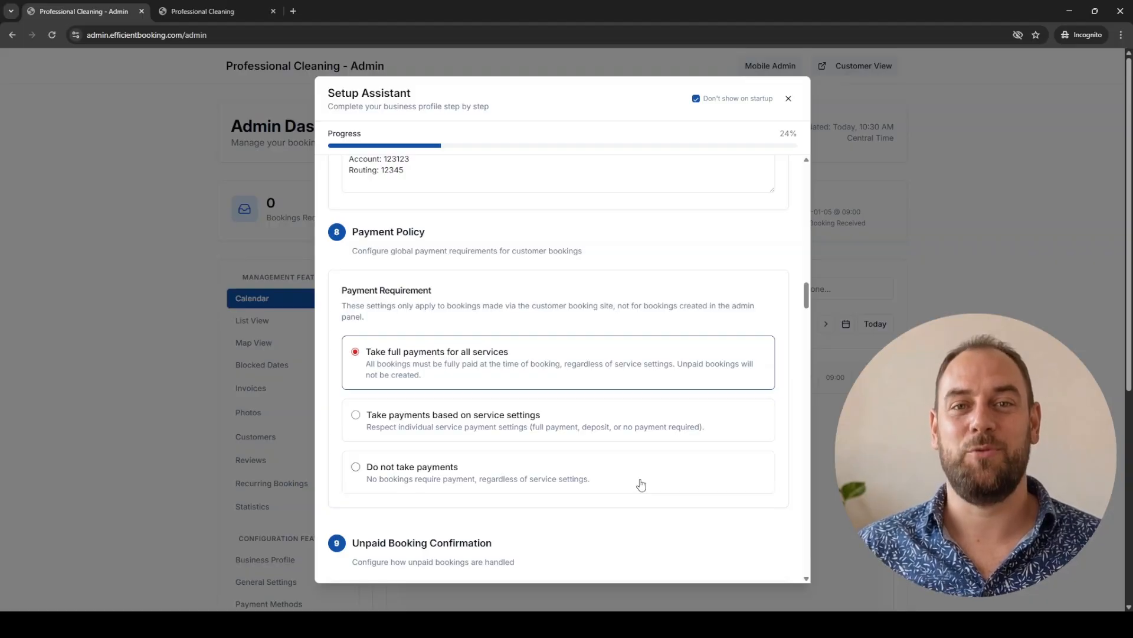
pyautogui.scroll(-6, 641, 484)
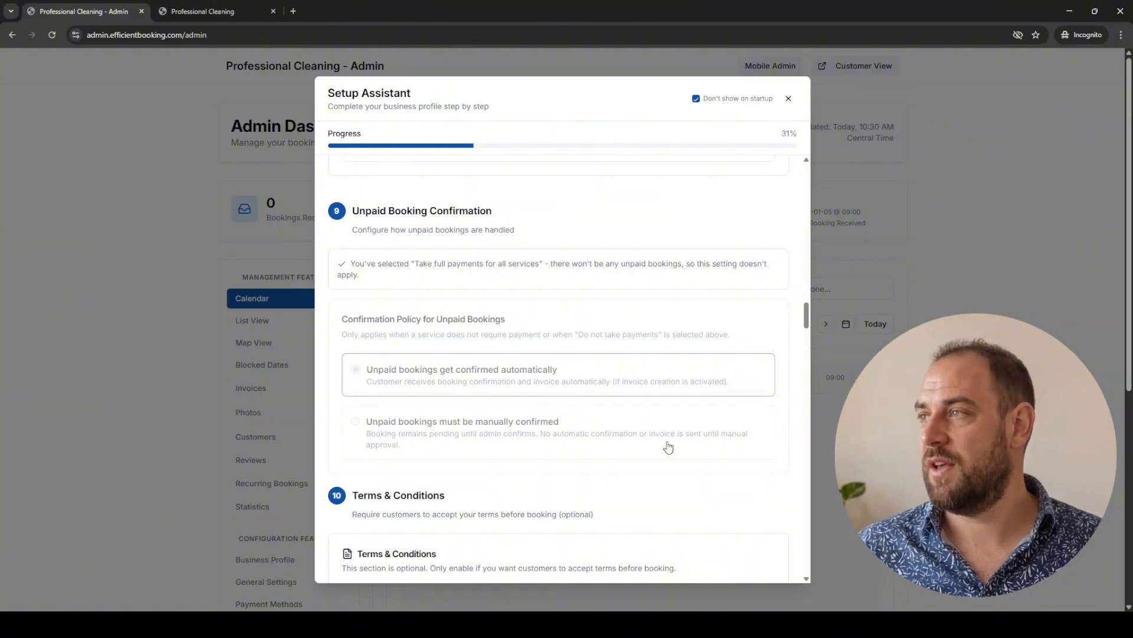
pyautogui.scroll(-4, 633, 449)
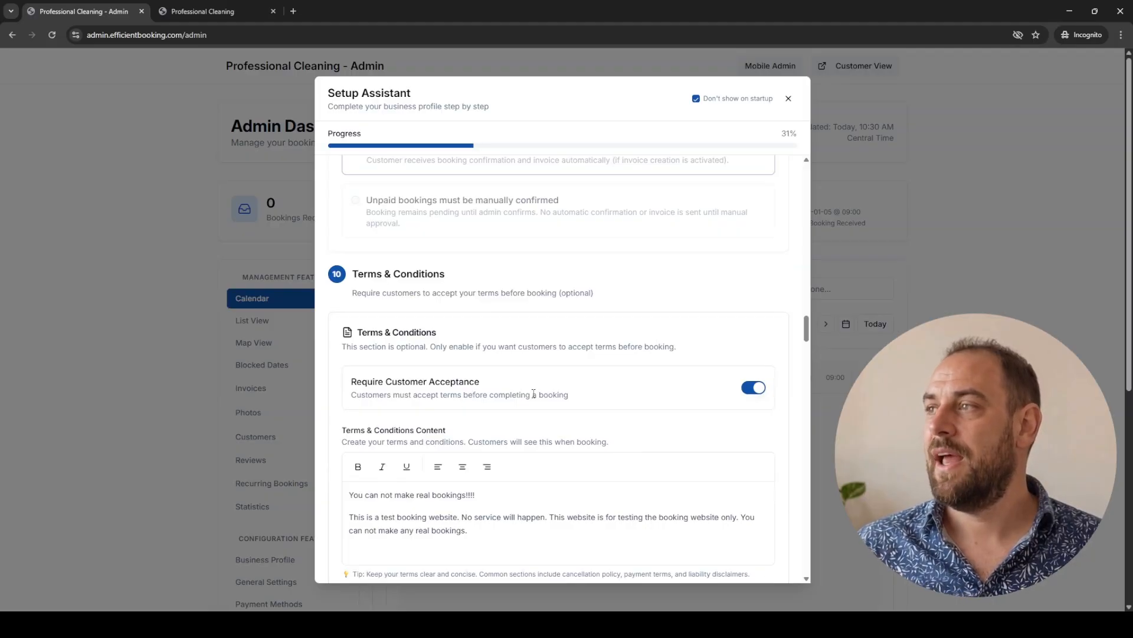
pyautogui.scroll(-1, 534, 397)
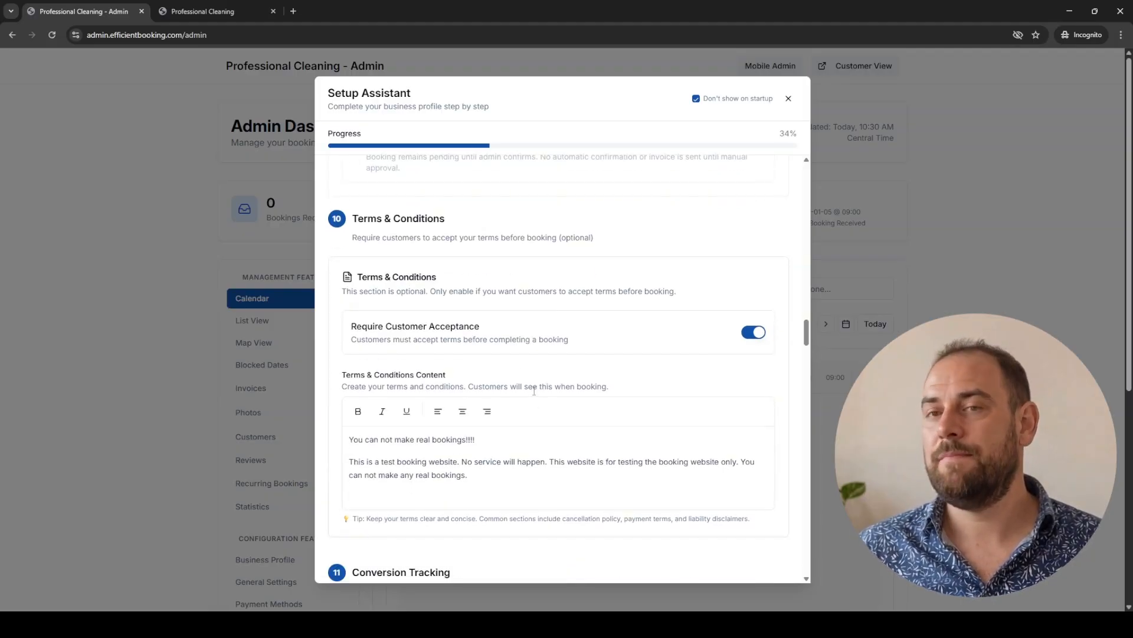
# Turn the Require Customer Acceptance setting for the terms and conditions off and back on.
pyautogui.click(755, 334)
pyautogui.click(753, 335)
pyautogui.scroll(-1, 652, 405)
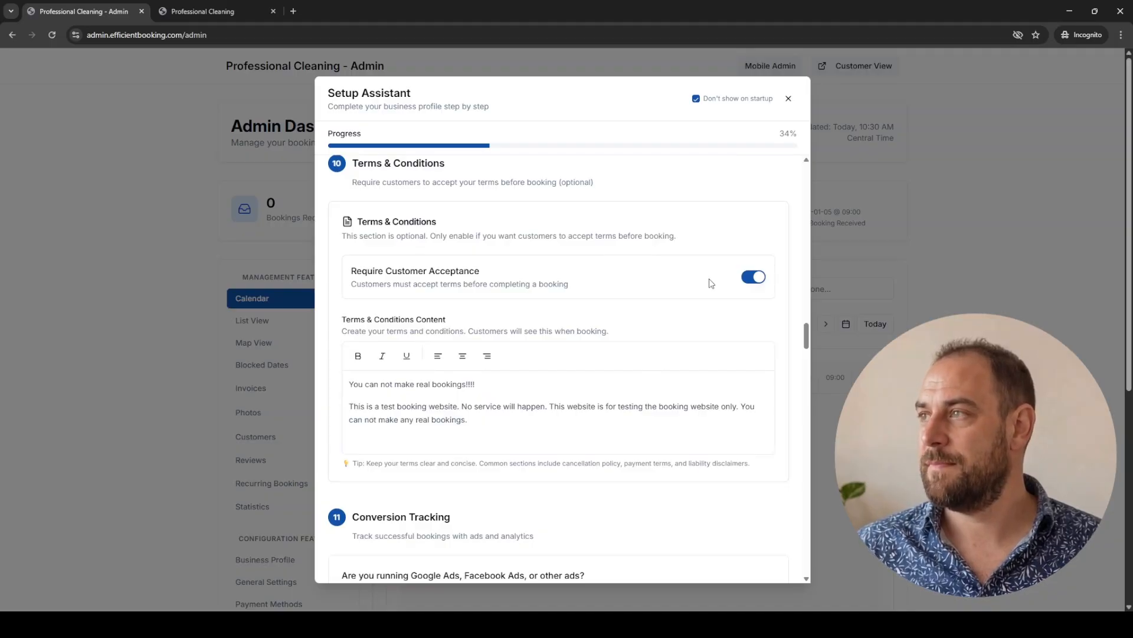
# Look over the conversion tracking and service category questions, activate service categories, and start adding a category.
pyautogui.scroll(-4, 674, 309)
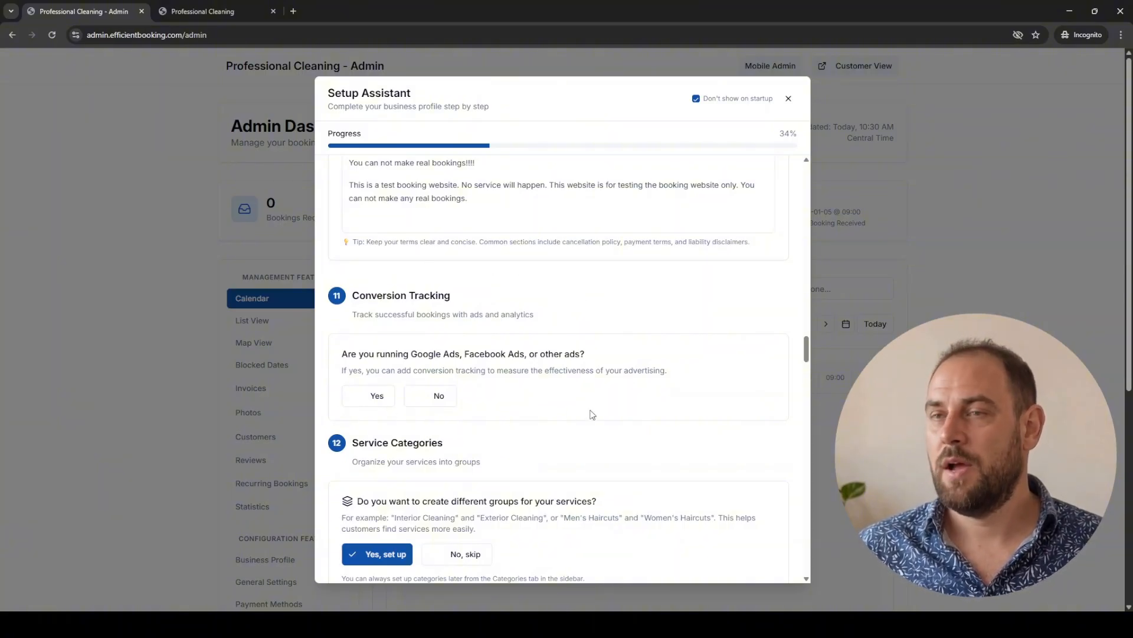
pyautogui.scroll(-2, 592, 415)
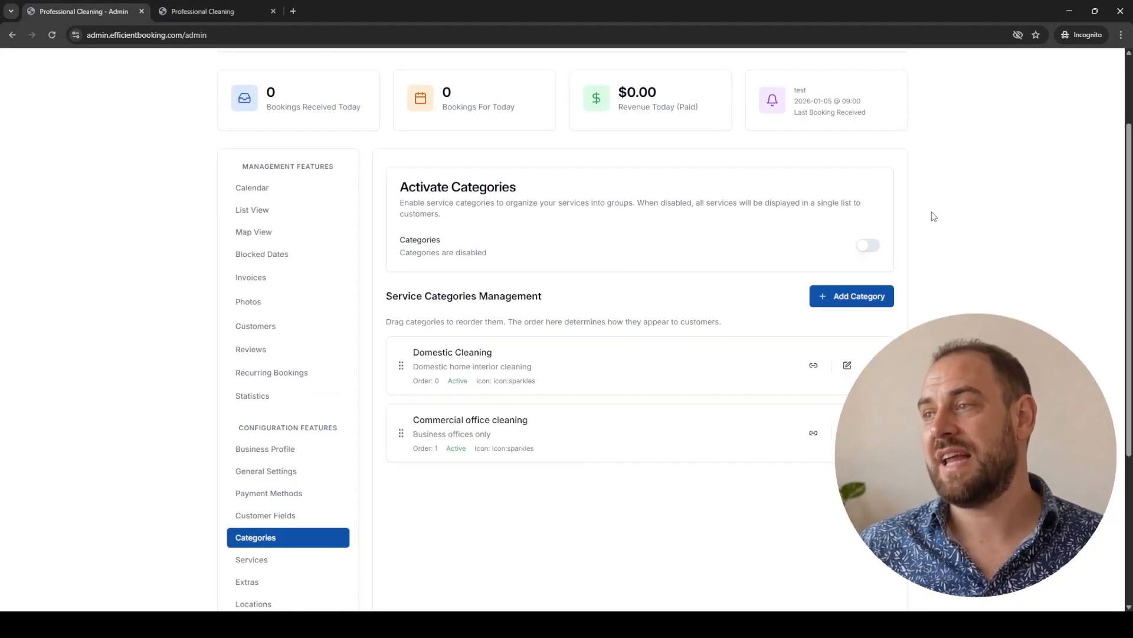
pyautogui.click(878, 251)
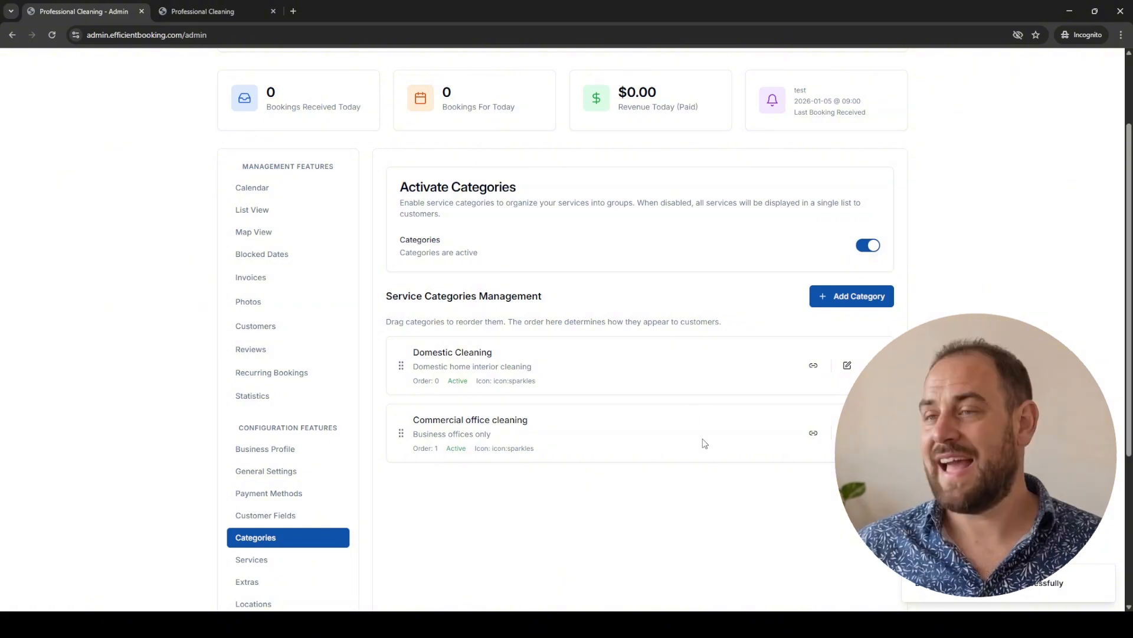
pyautogui.click(860, 300)
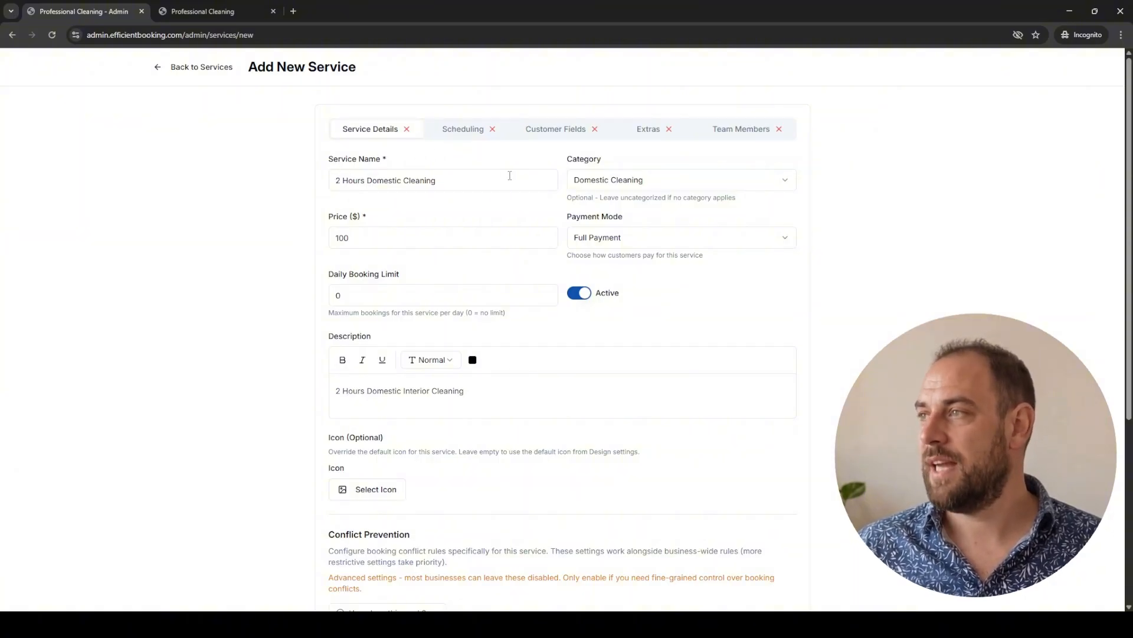
# Check the category choices for the 2 Hours Domestic Cleaning service and set its payment mode to Deposit with a $50 deposit.
pyautogui.click(630, 183)
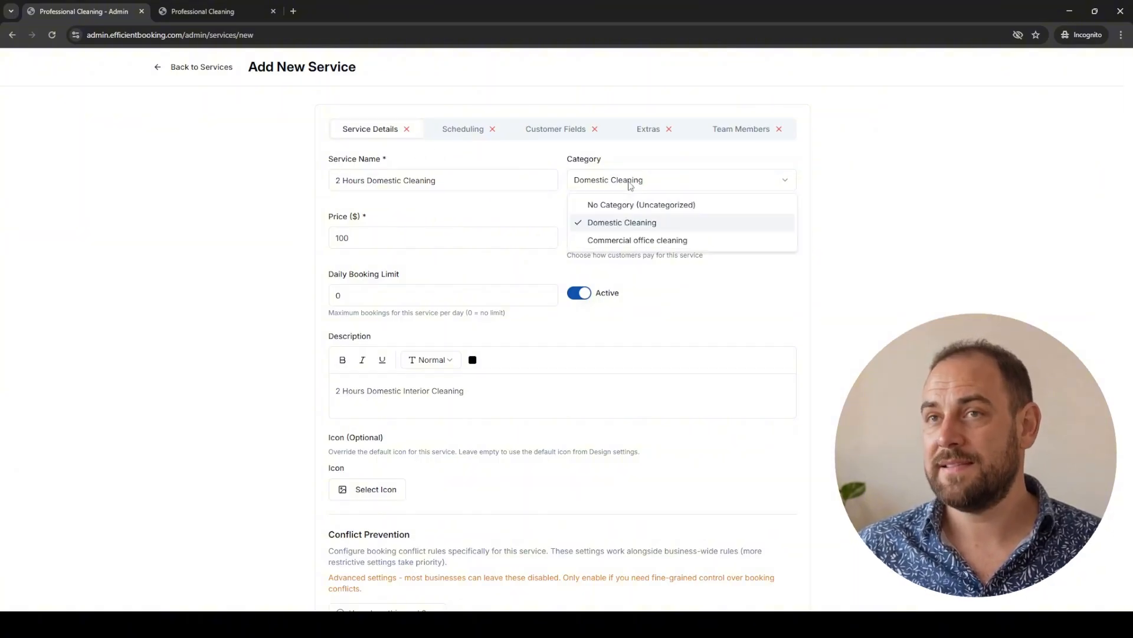
pyautogui.click(630, 184)
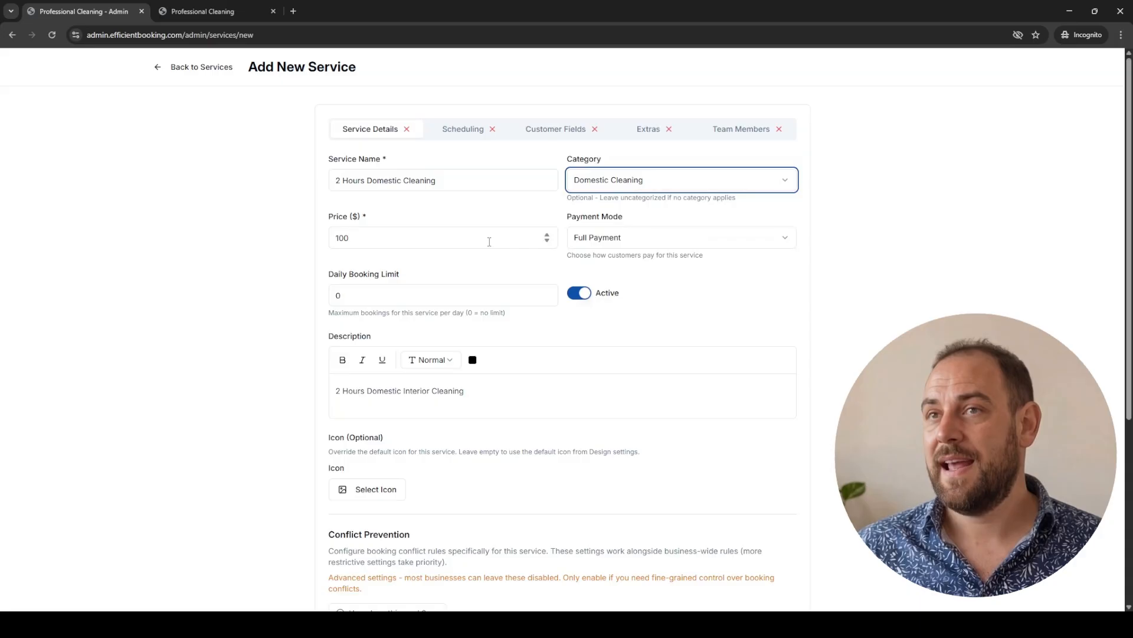
pyautogui.click(627, 237)
pyautogui.click(693, 301)
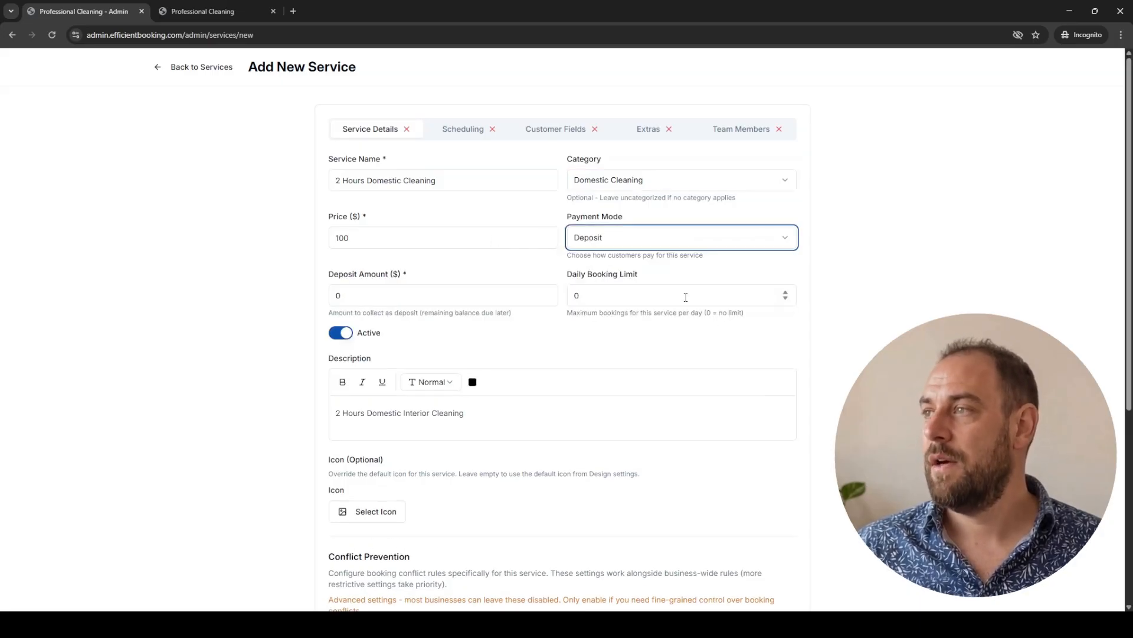
pyautogui.press('Tab')
pyautogui.write('50')
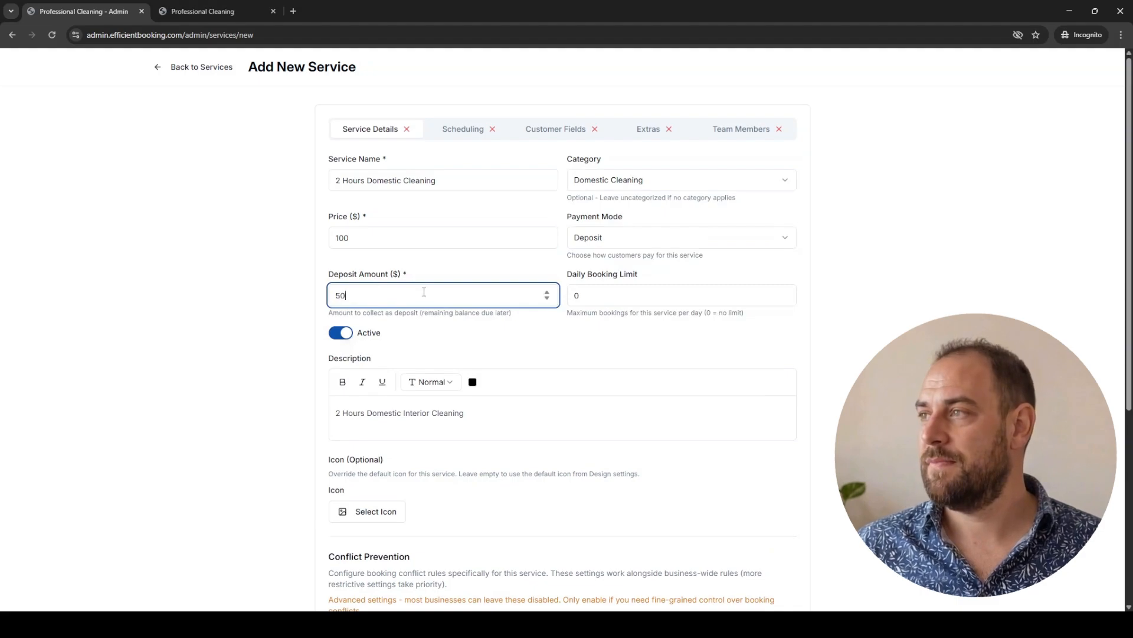
pyautogui.click(586, 340)
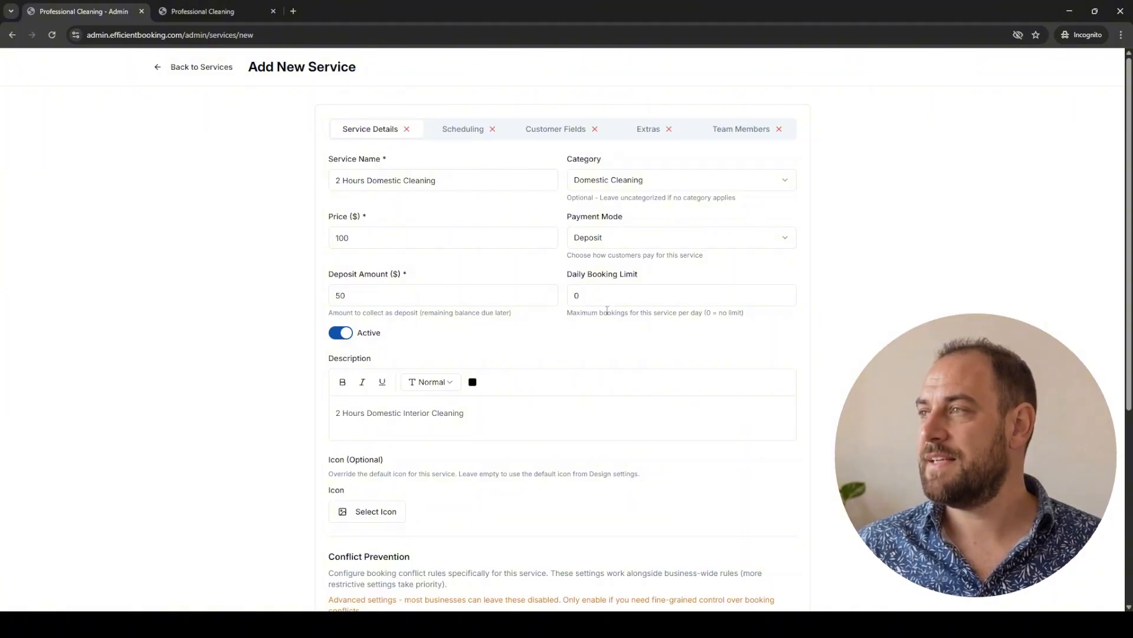
# Look at the available service icons without choosing one and save the service details of the new service.
pyautogui.scroll(-1, 606, 313)
pyautogui.scroll(-1, 507, 379)
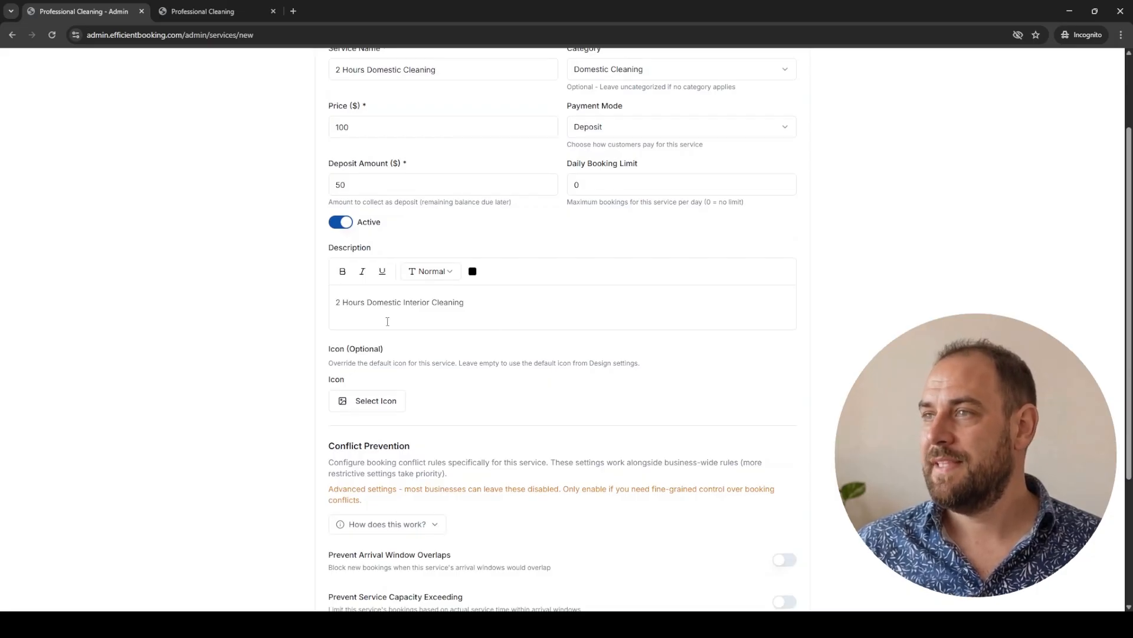
pyautogui.click(397, 400)
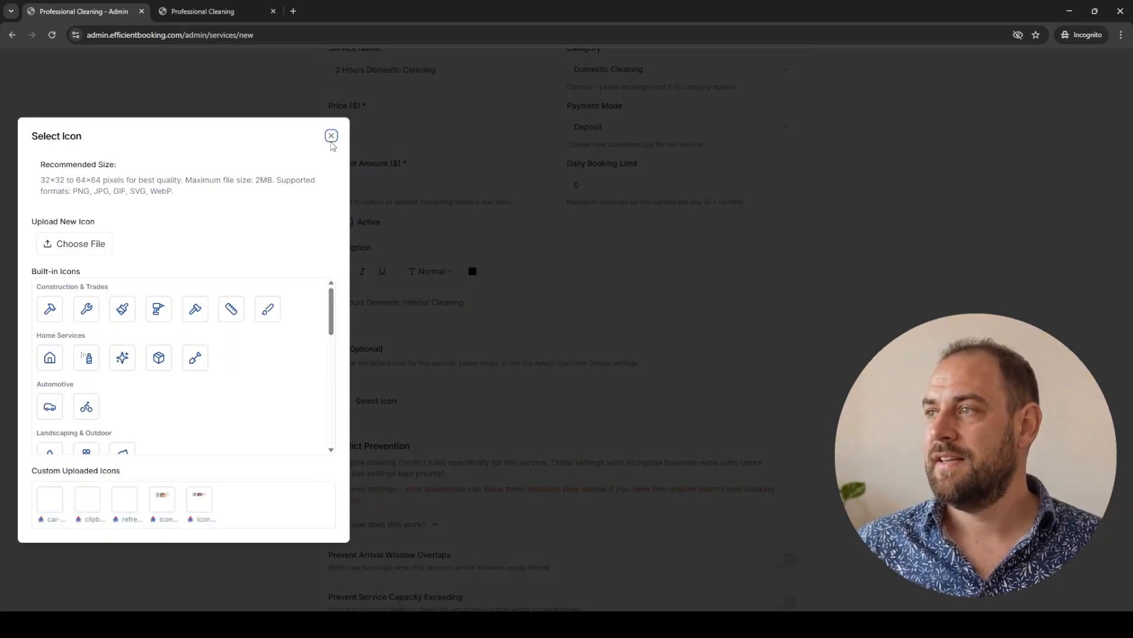
pyautogui.click(332, 132)
pyautogui.scroll(-3, 480, 389)
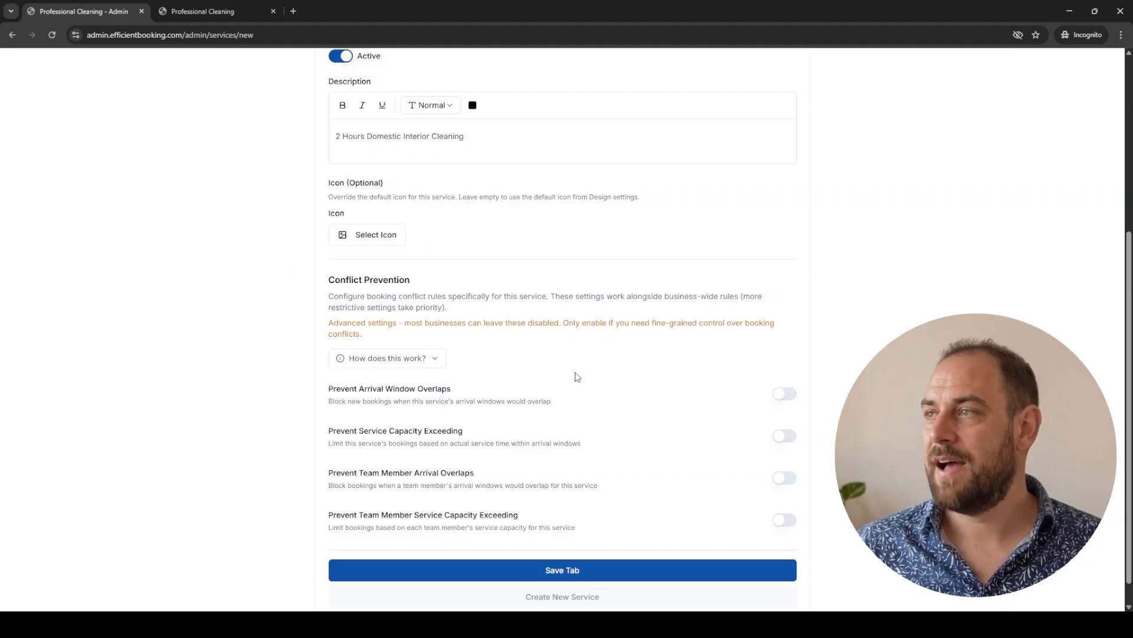
pyautogui.click(627, 573)
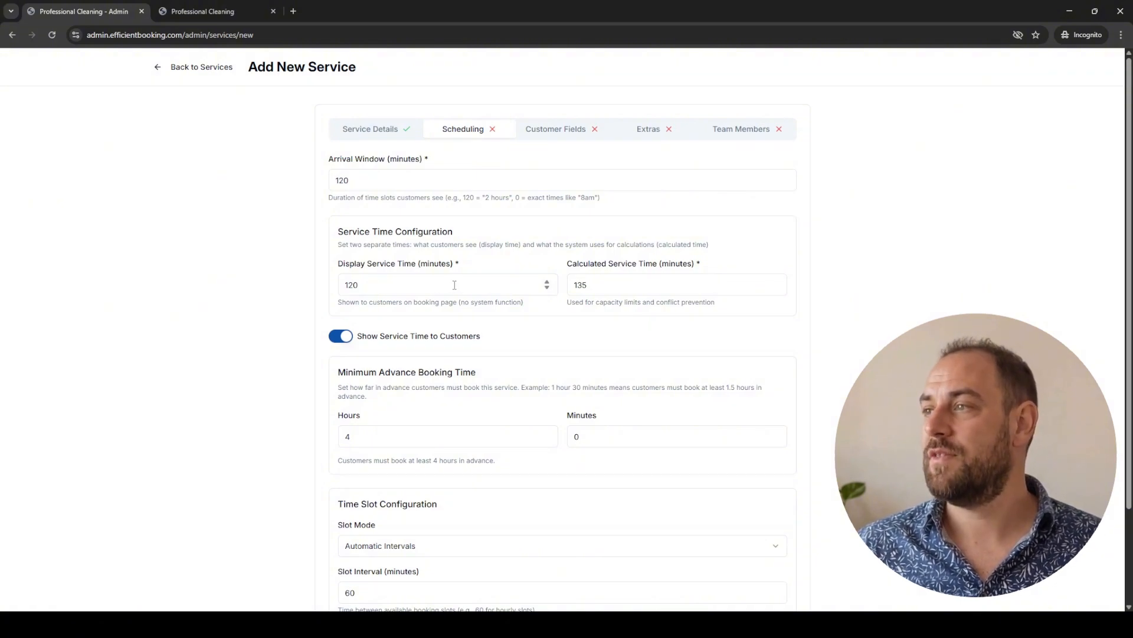
# Set the calculated service time of the new service to 150 minutes.
pyautogui.doubleClick(650, 290)
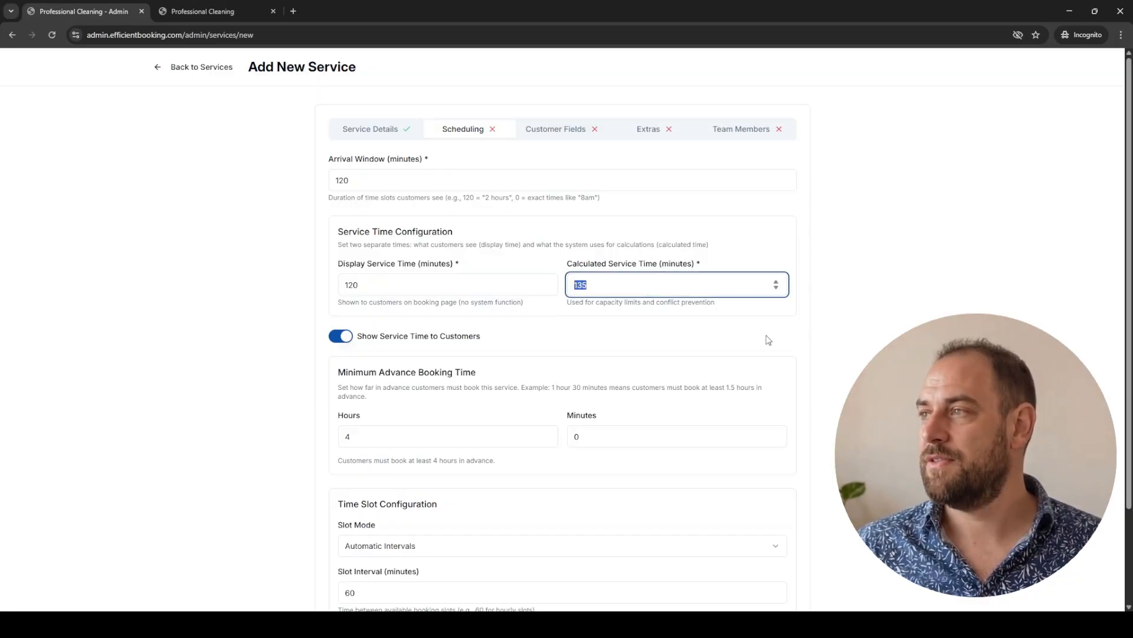
pyautogui.write('150')
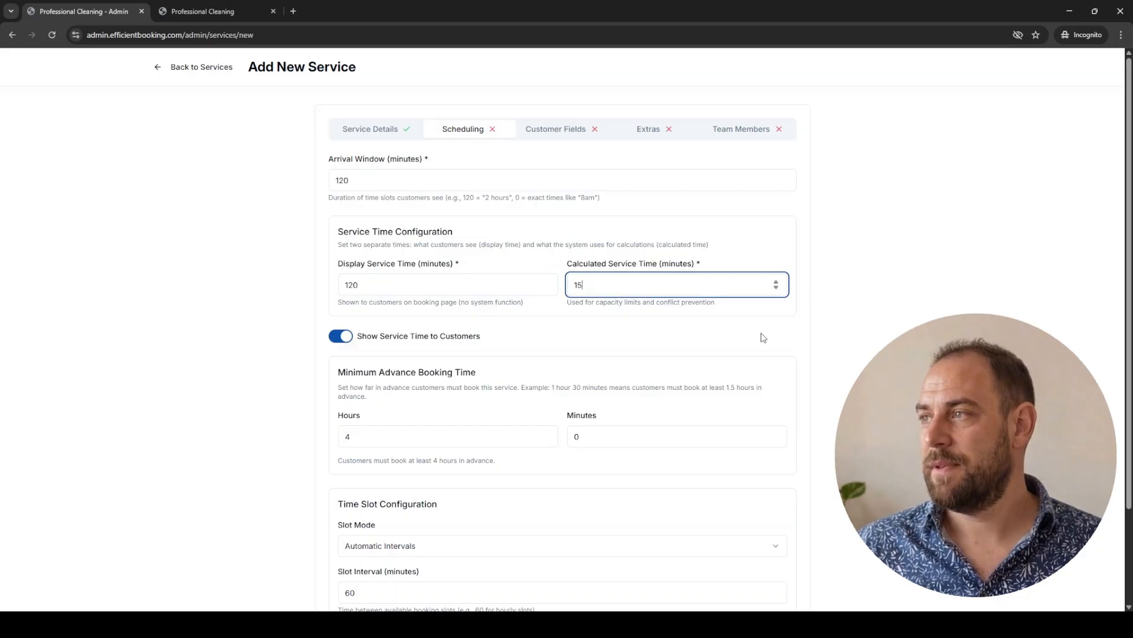
pyautogui.click(689, 318)
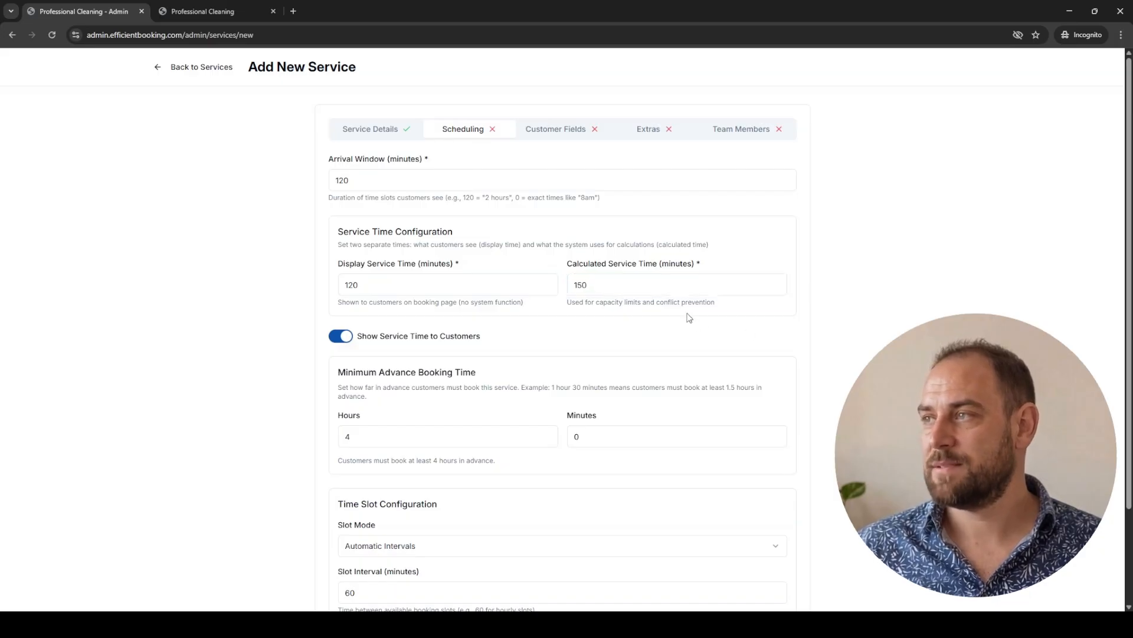
# Set the calculated service time of the new service to 135 minutes.
pyautogui.doubleClick(638, 290)
pyautogui.write('135')
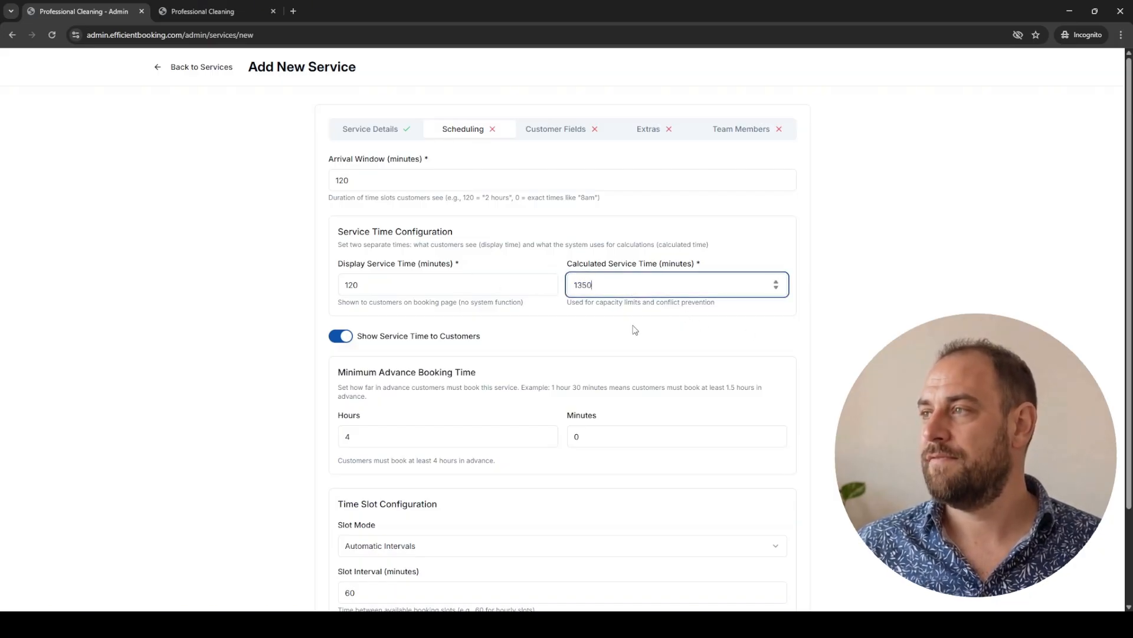
pyautogui.click(634, 327)
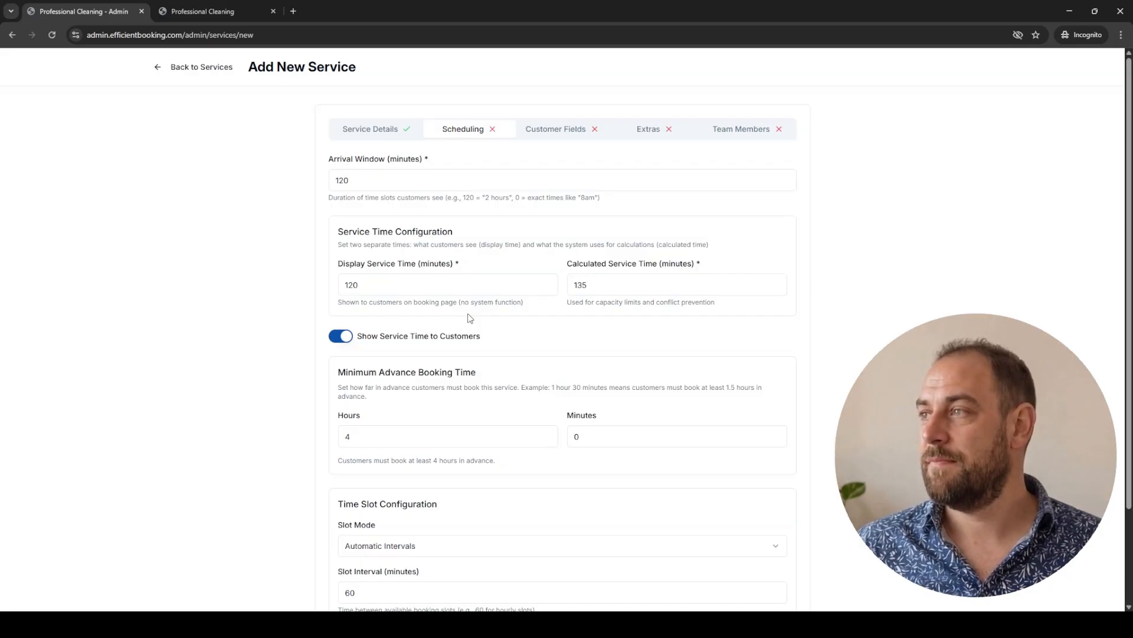
# Compare the slot mode choices, switch the service to Custom Time Slots, and add a second time slot.
pyautogui.scroll(-1, 471, 318)
pyautogui.scroll(-1, 433, 363)
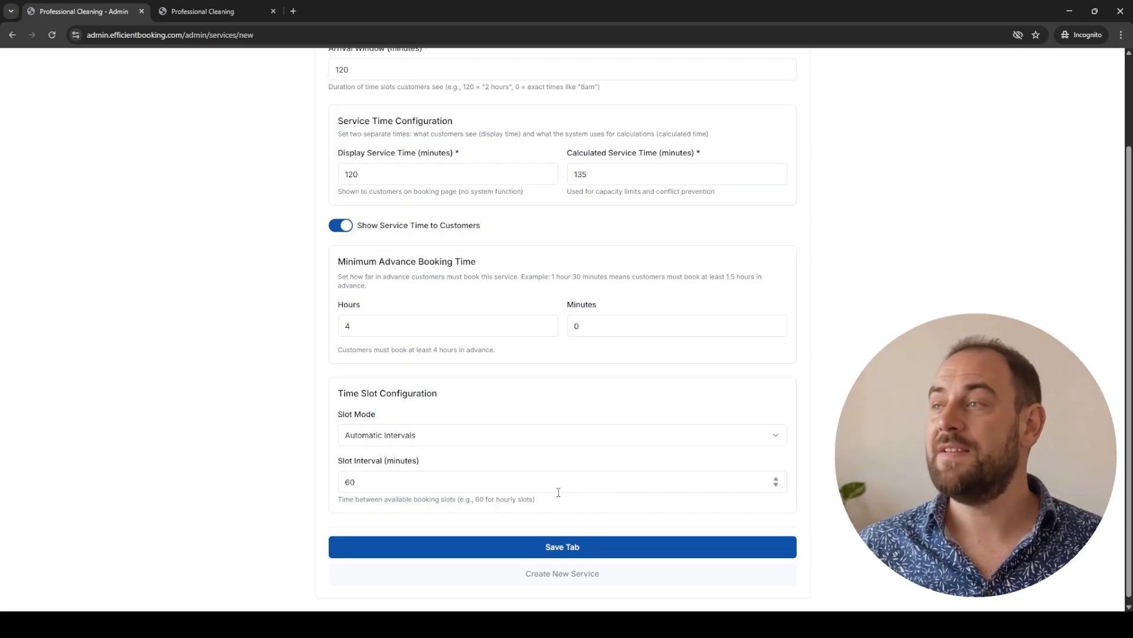
pyautogui.click(483, 436)
pyautogui.click(483, 435)
pyautogui.click(483, 436)
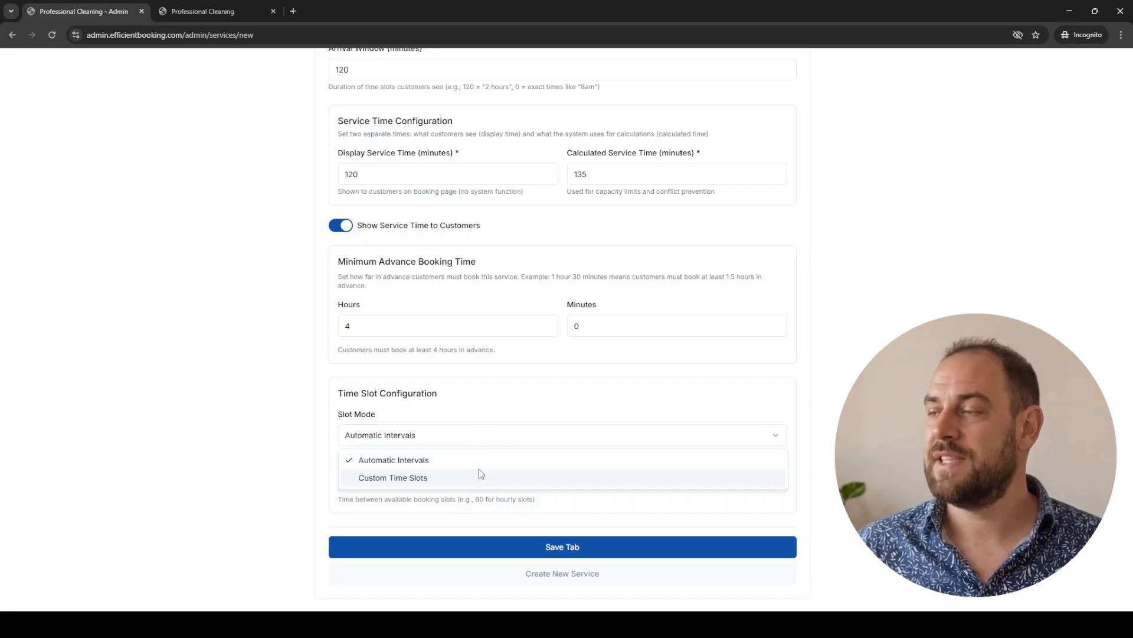
pyautogui.click(476, 416)
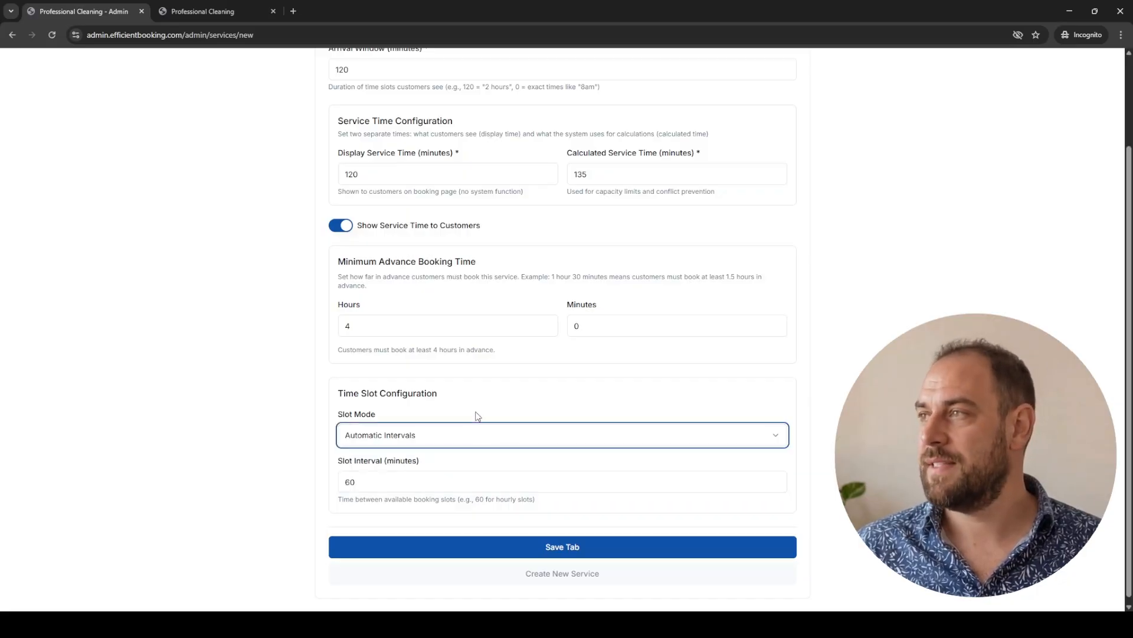
pyautogui.click(447, 440)
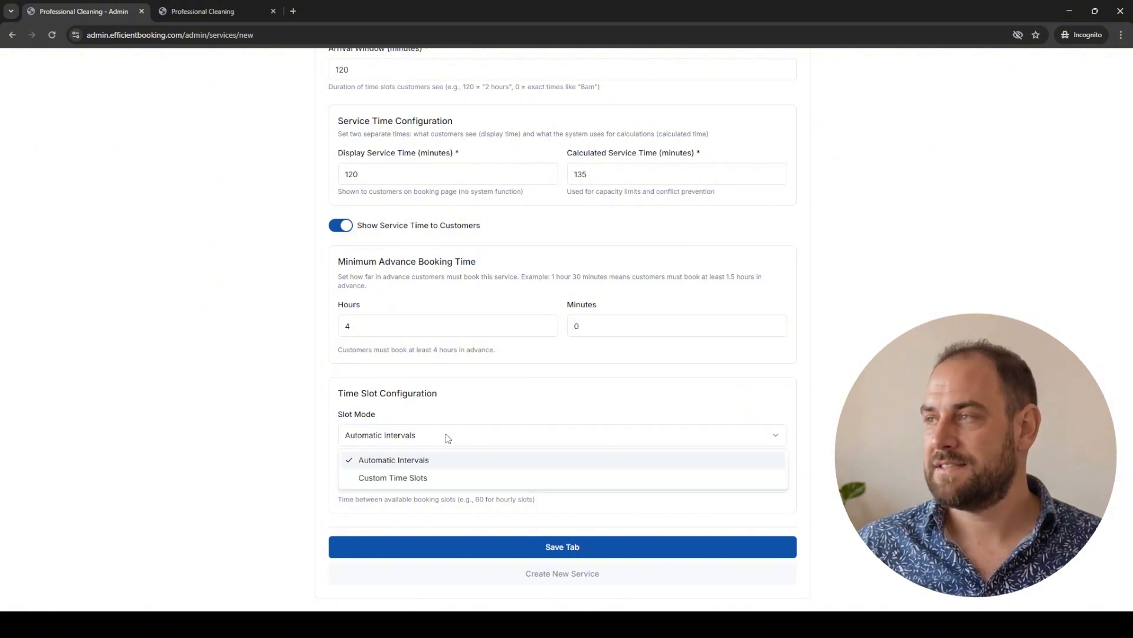
pyautogui.click(443, 476)
pyautogui.scroll(-2, 501, 531)
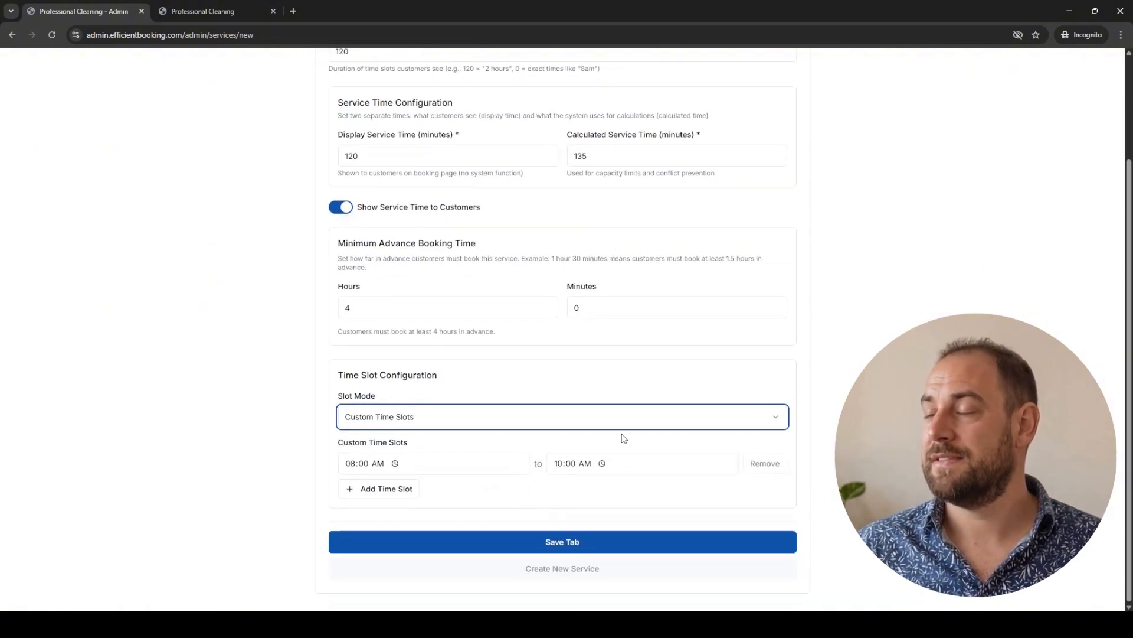
pyautogui.click(401, 489)
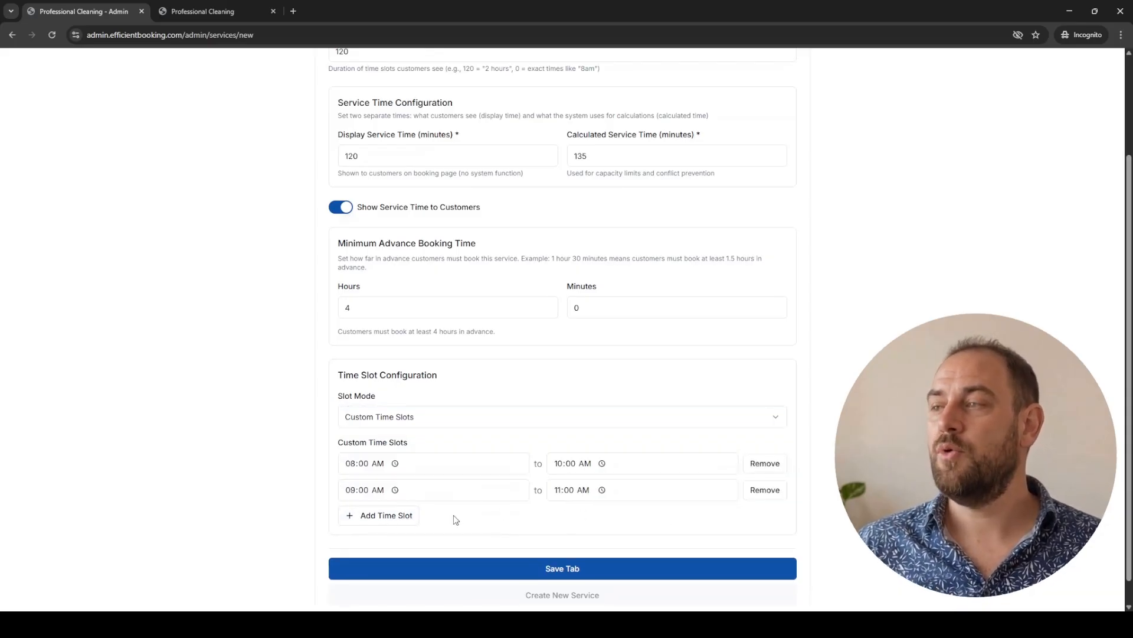
# Set the second custom time slot to run from 10:00 AM to 12:00 PM.
pyautogui.click(563, 490)
pyautogui.write('12')
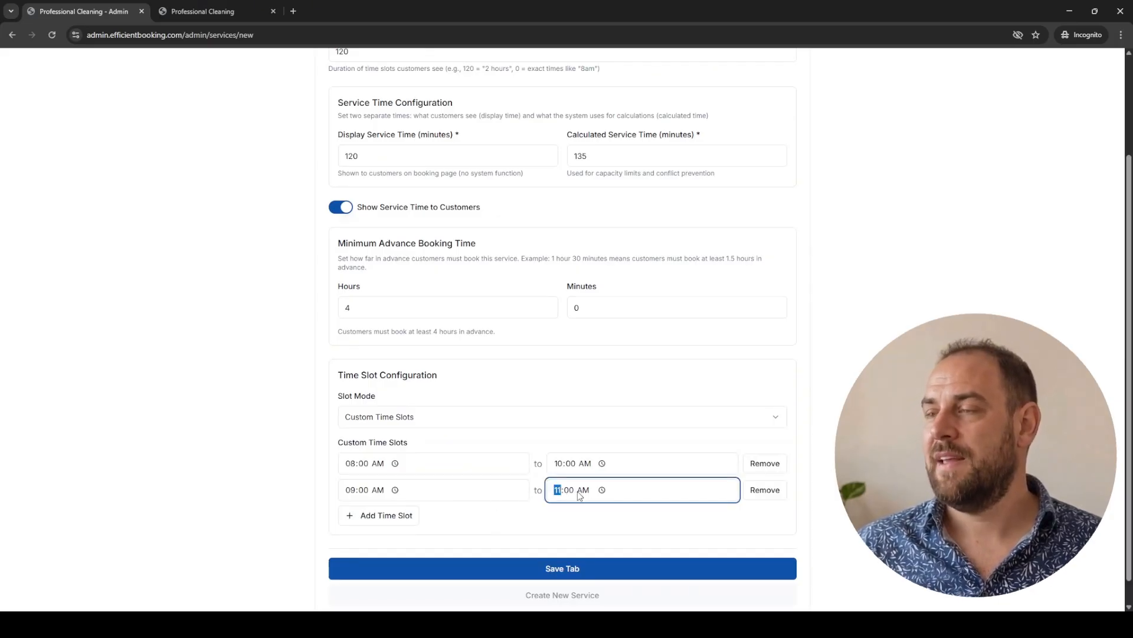
pyautogui.click(576, 530)
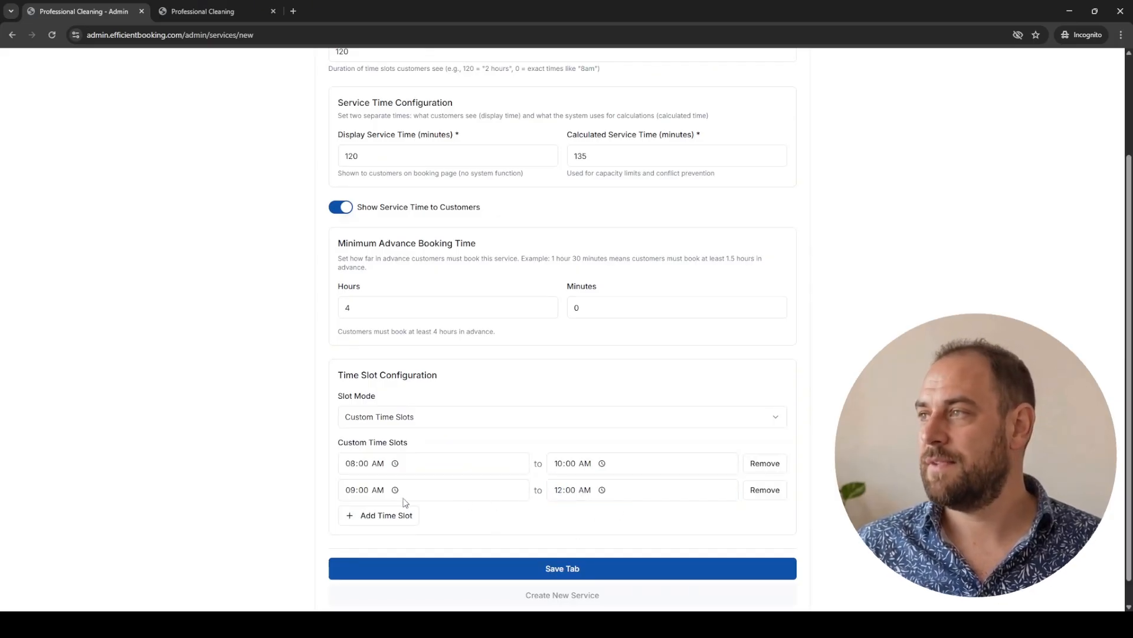
pyautogui.click(353, 491)
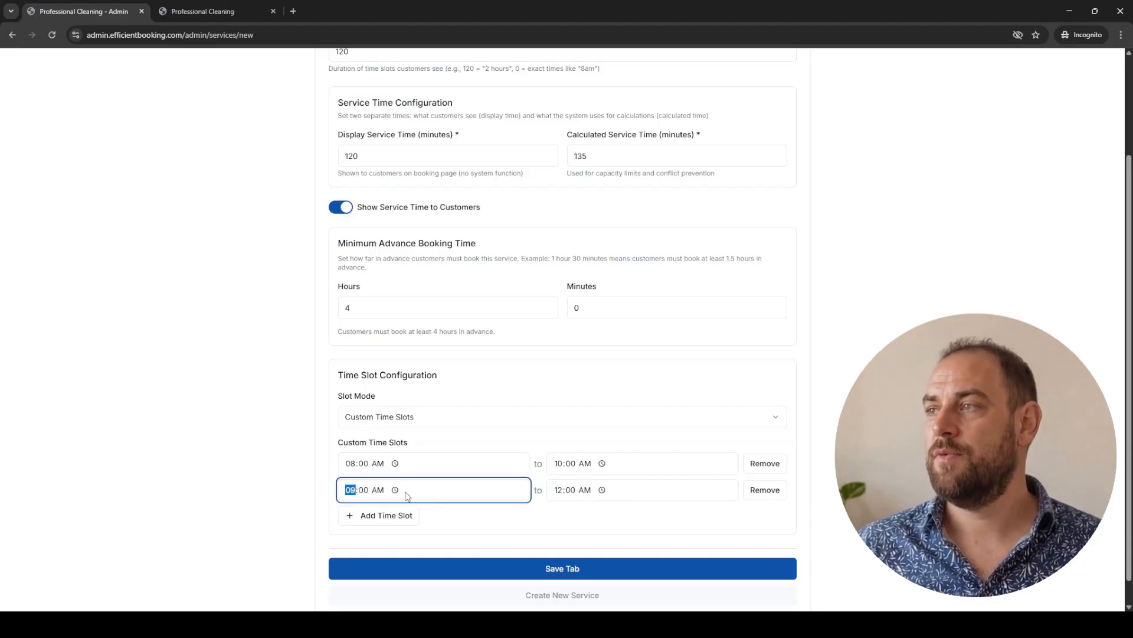
pyautogui.write('10')
pyautogui.click(489, 518)
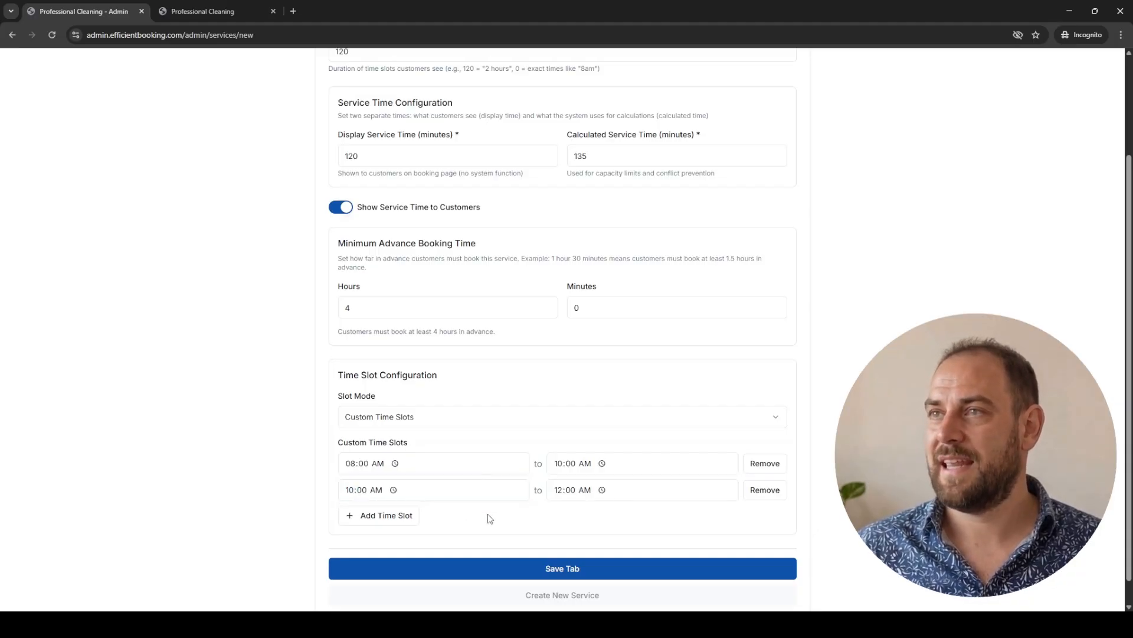
pyautogui.click(584, 489)
pyautogui.press('Up')
pyautogui.click(596, 515)
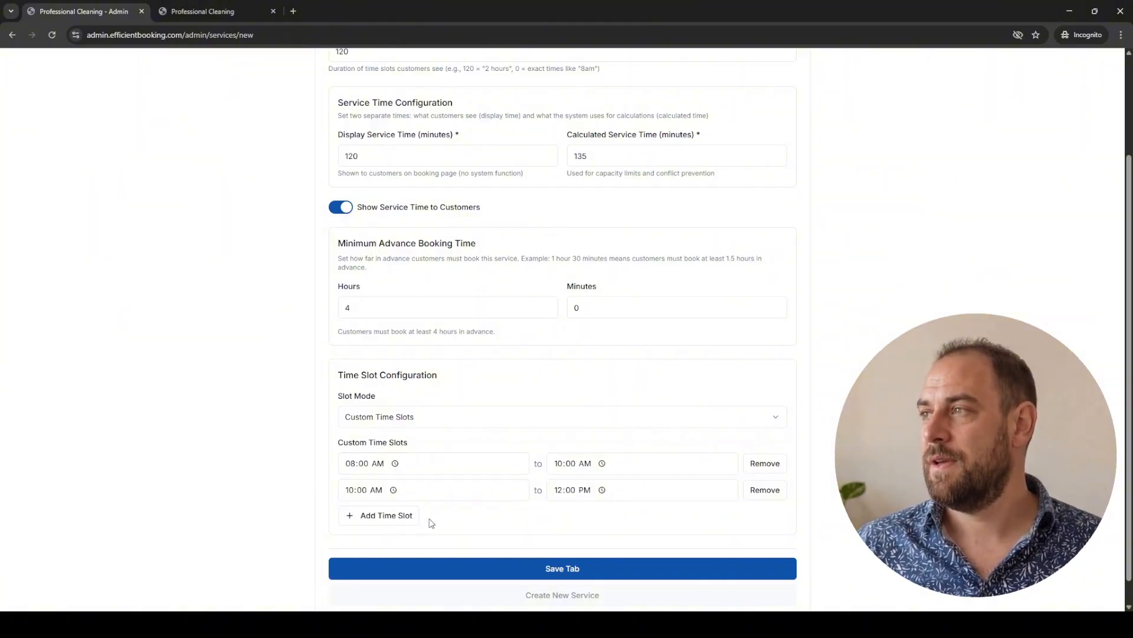
# Remove the second custom time slot and return the slot mode to Automatic Intervals.
pyautogui.click(767, 493)
pyautogui.click(470, 416)
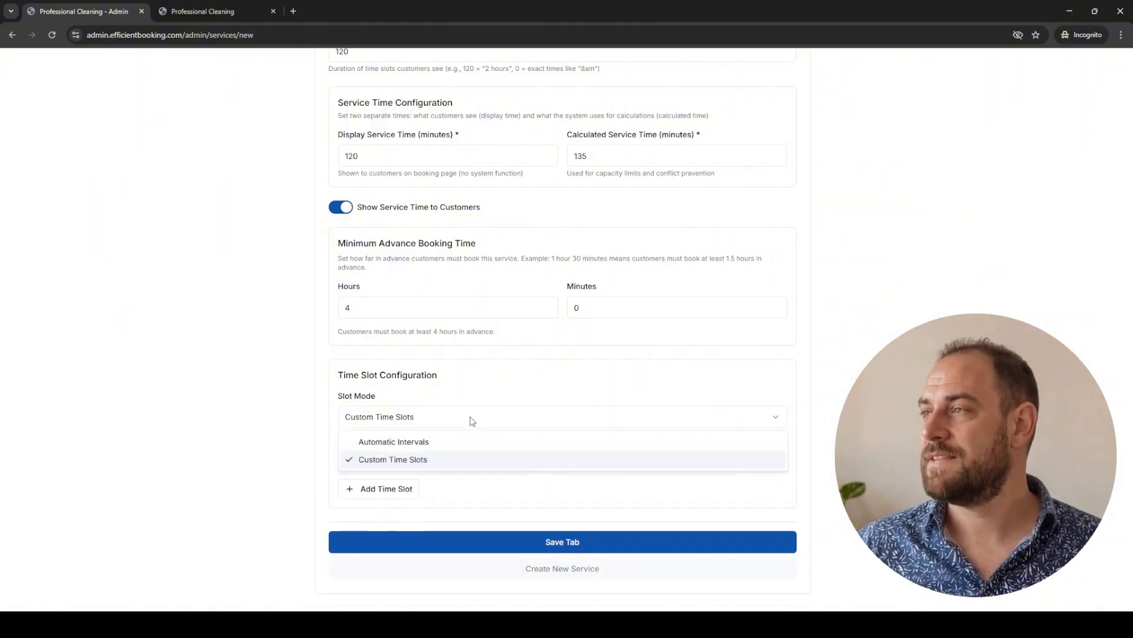
pyautogui.click(434, 443)
# Save the scheduling, customer fields, extras and team member settings with their current selections, and create the new service.
pyautogui.click(557, 600)
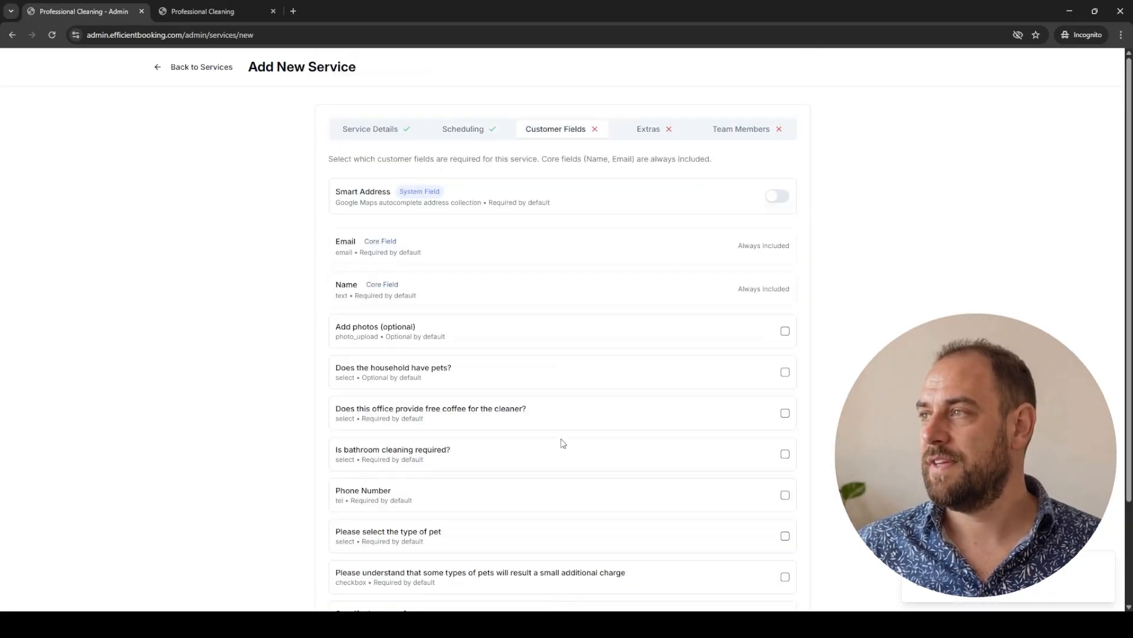
pyautogui.scroll(-3, 484, 374)
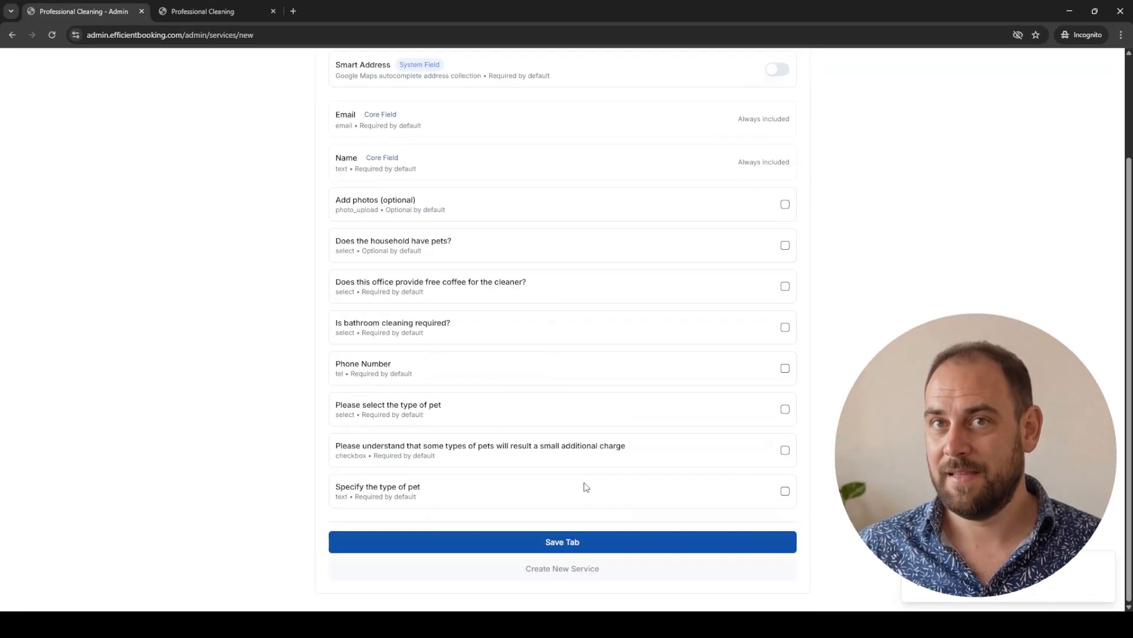
pyautogui.click(625, 543)
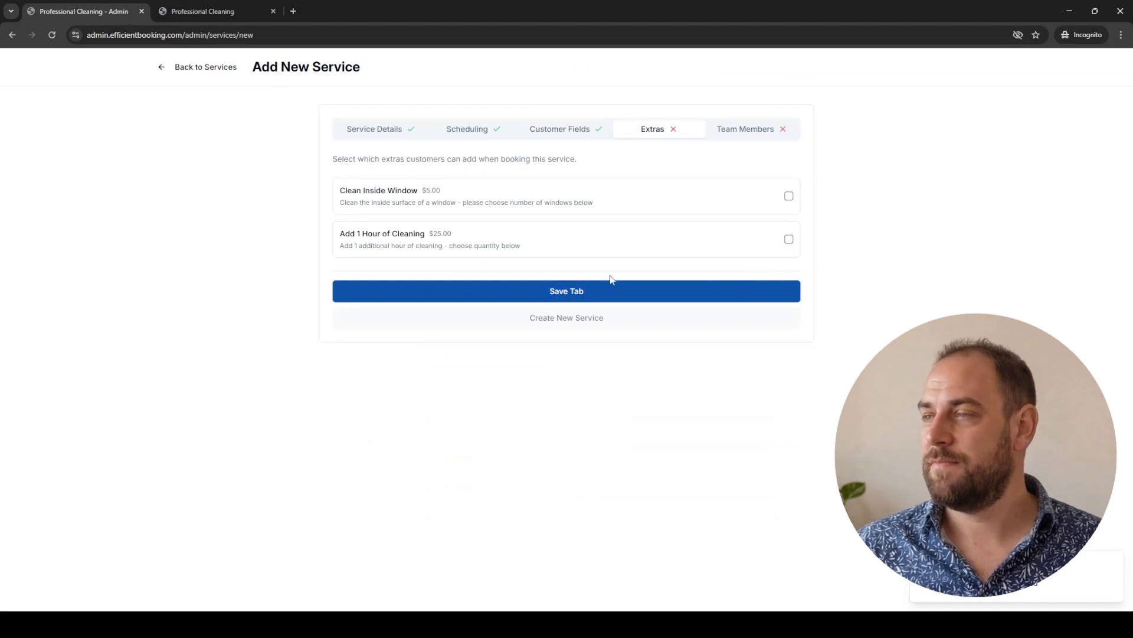
pyautogui.click(577, 294)
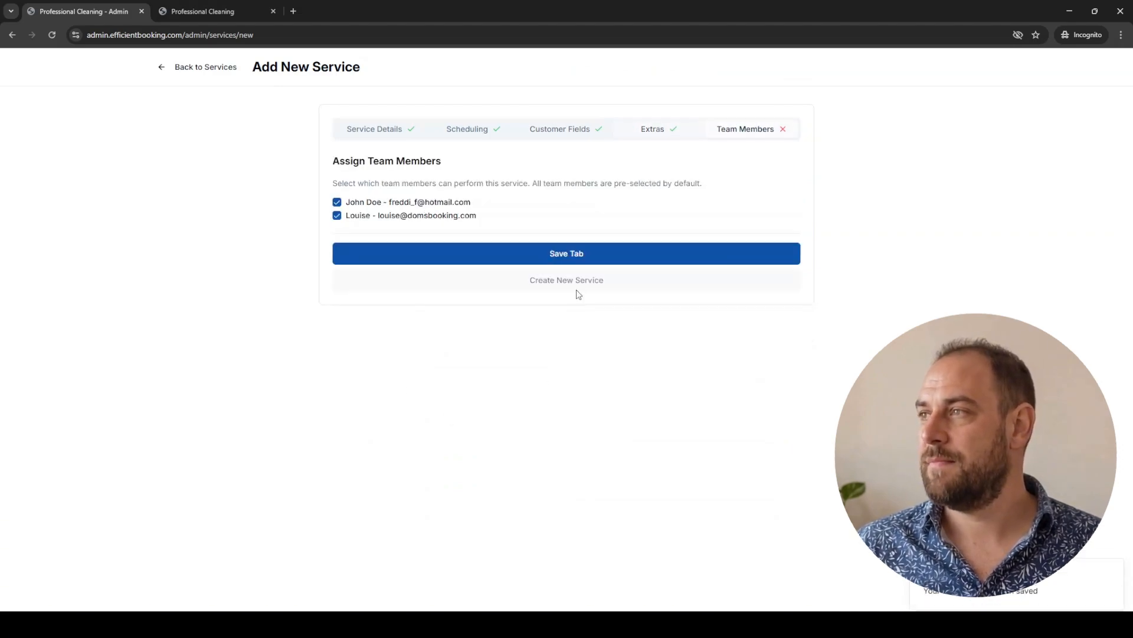
pyautogui.click(642, 258)
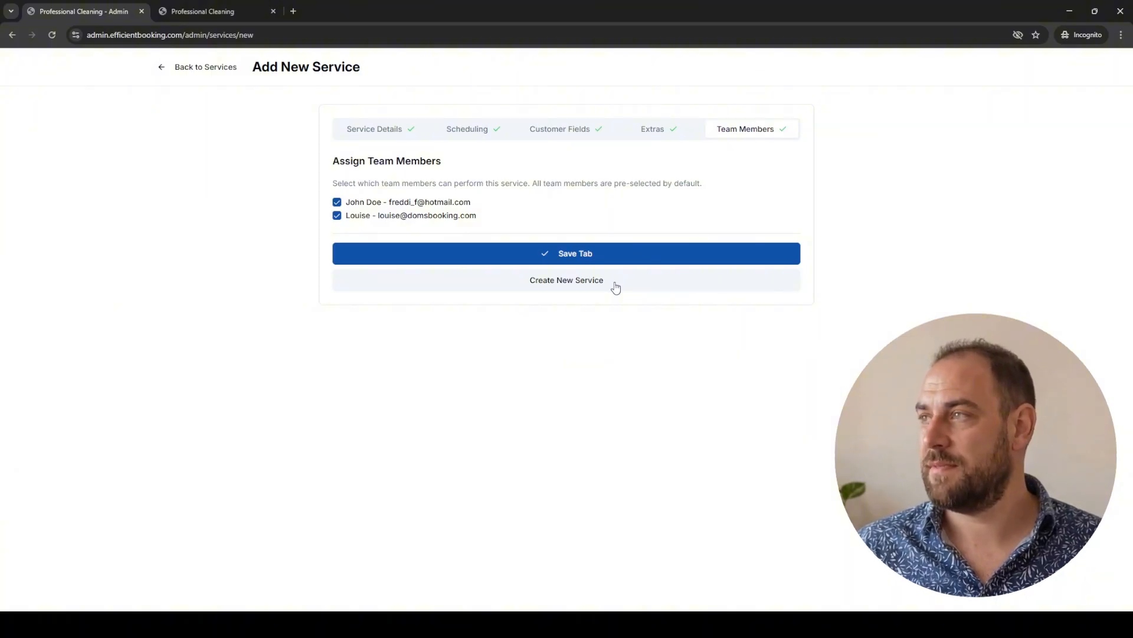
pyautogui.click(616, 288)
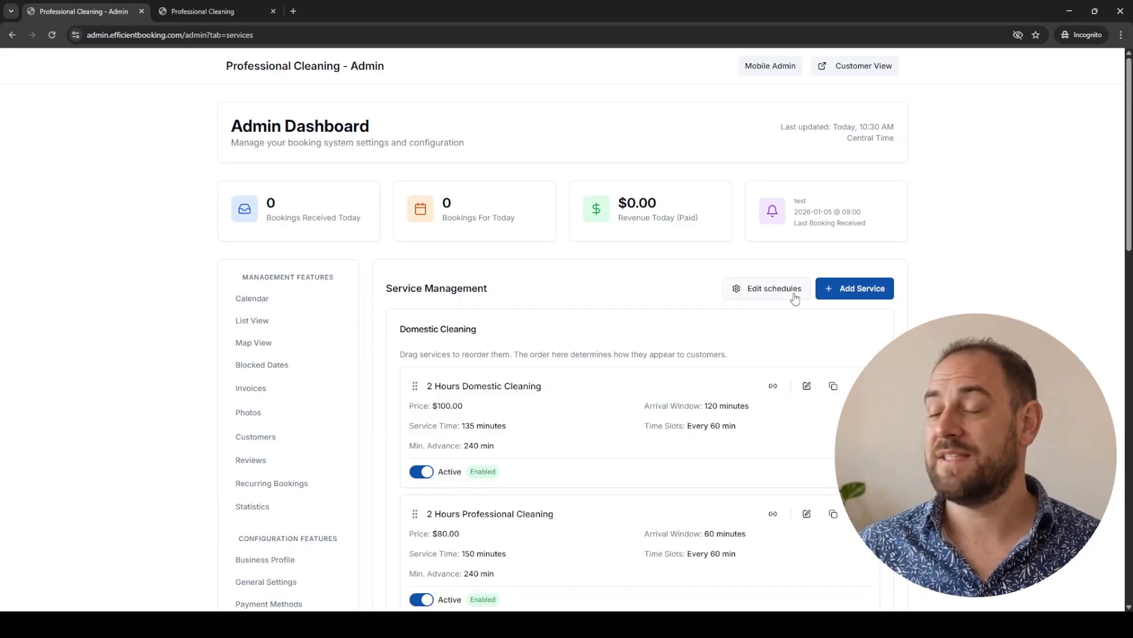
# Look at which services can be chosen in the services schedule and return to service management.
pyautogui.click(769, 290)
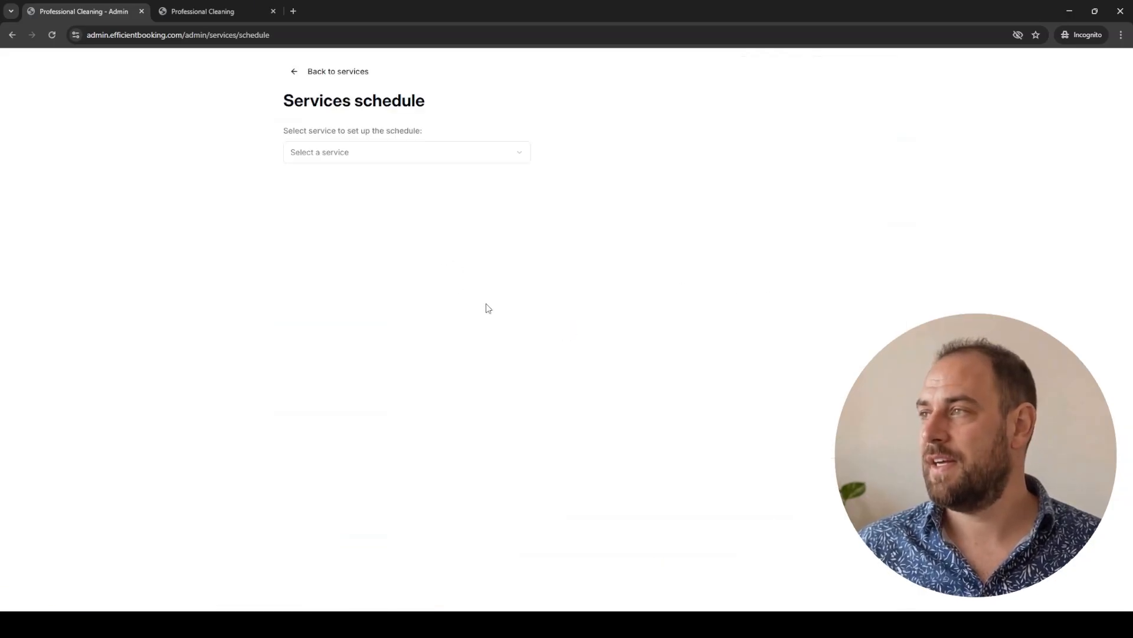
pyautogui.click(417, 151)
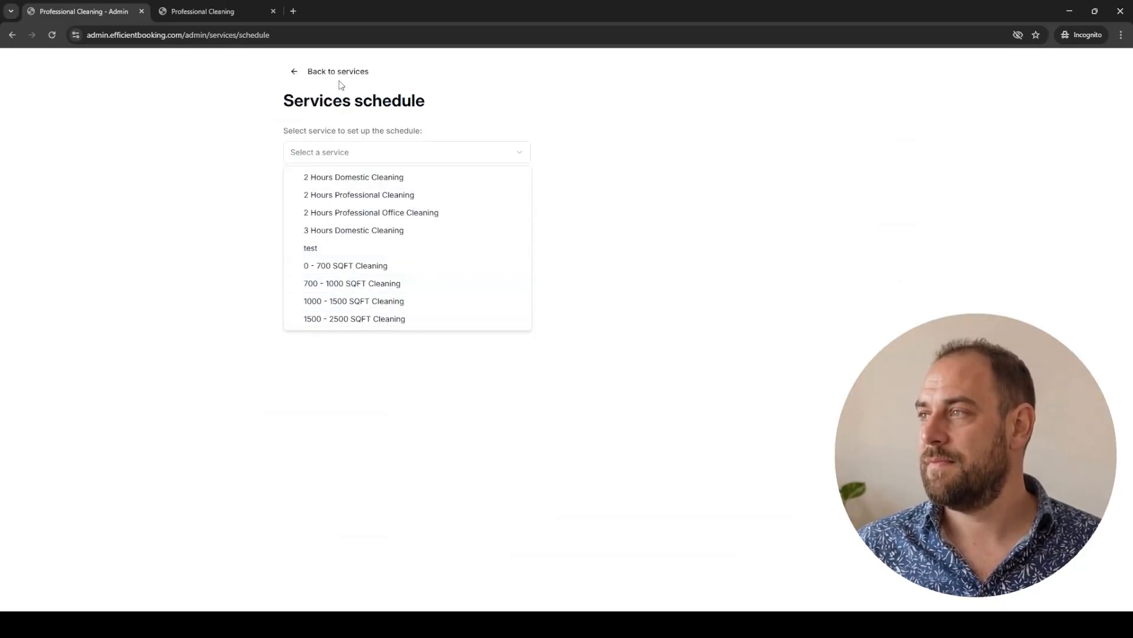
pyautogui.click(297, 73)
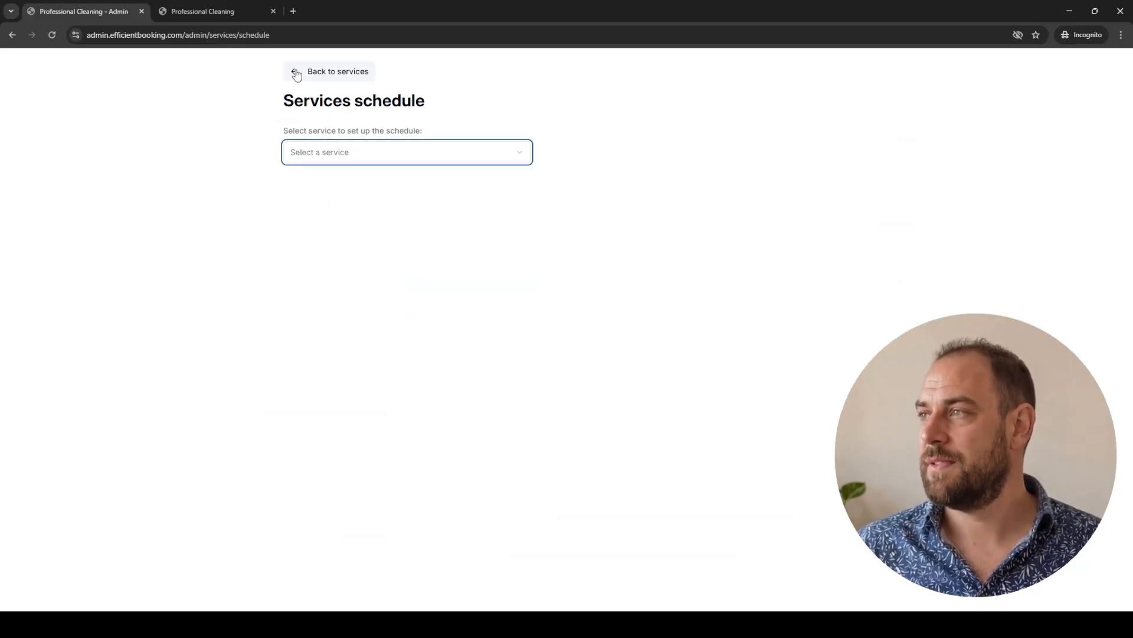
pyautogui.click(295, 73)
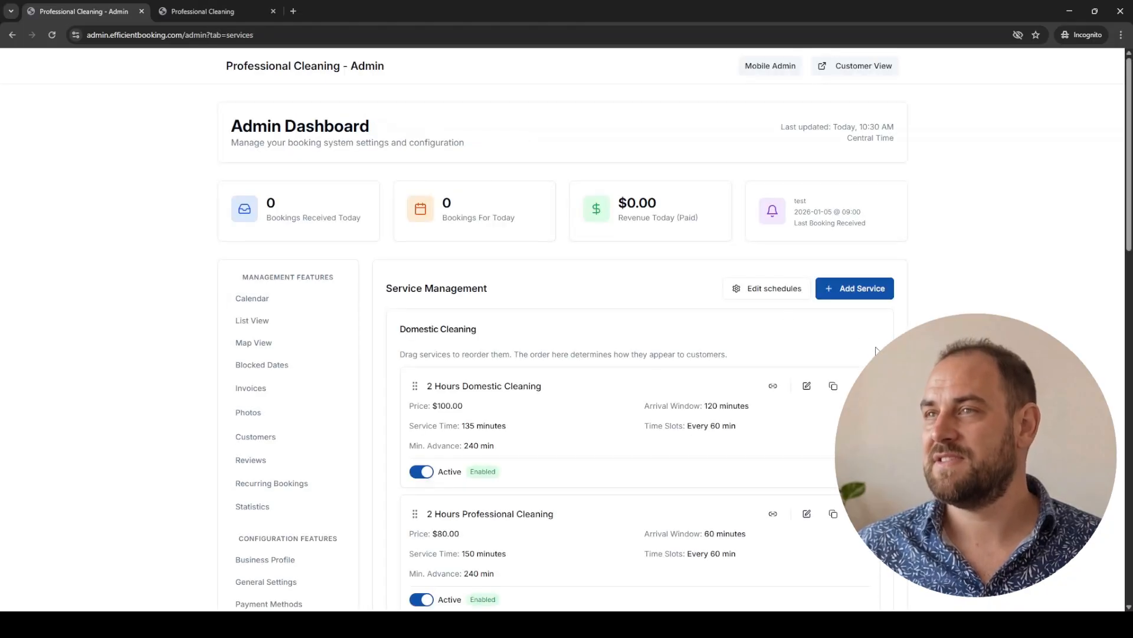
# Duplicate the 2 Hours Domestic Cleaning service and locate the copy in the Domestic Cleaning list.
pyautogui.scroll(-1, 814, 352)
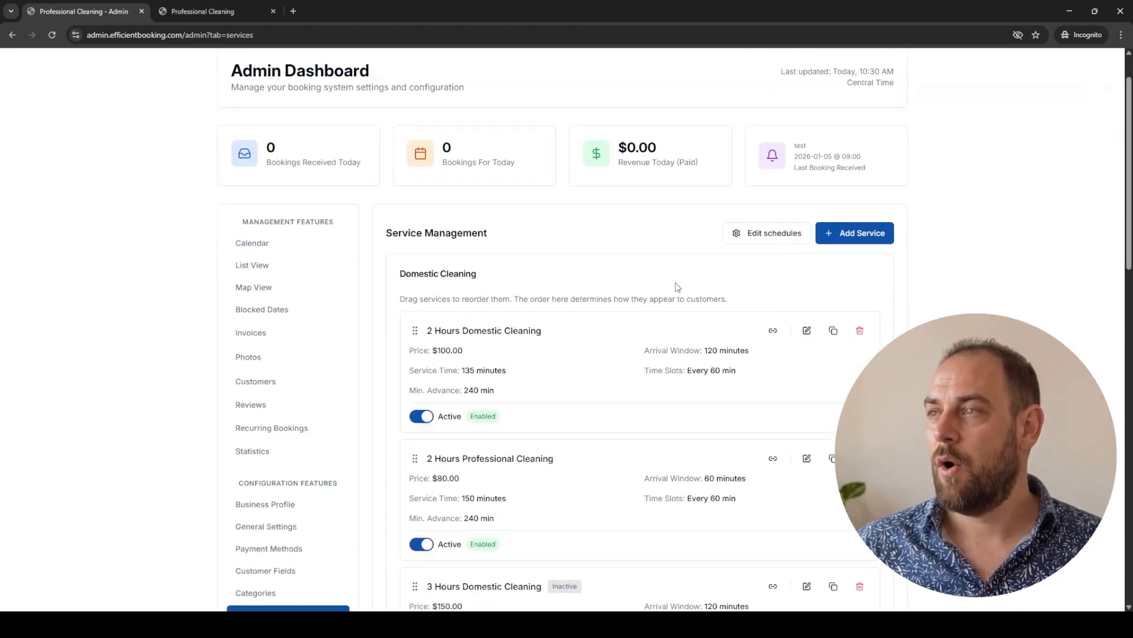
pyautogui.click(835, 335)
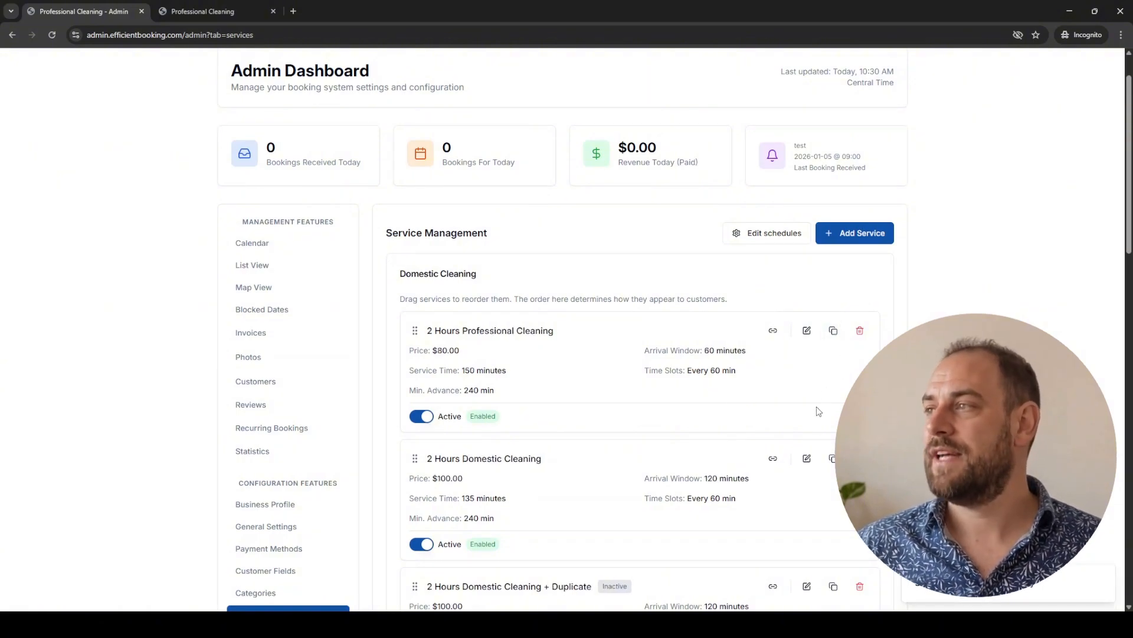
pyautogui.scroll(-4, 766, 452)
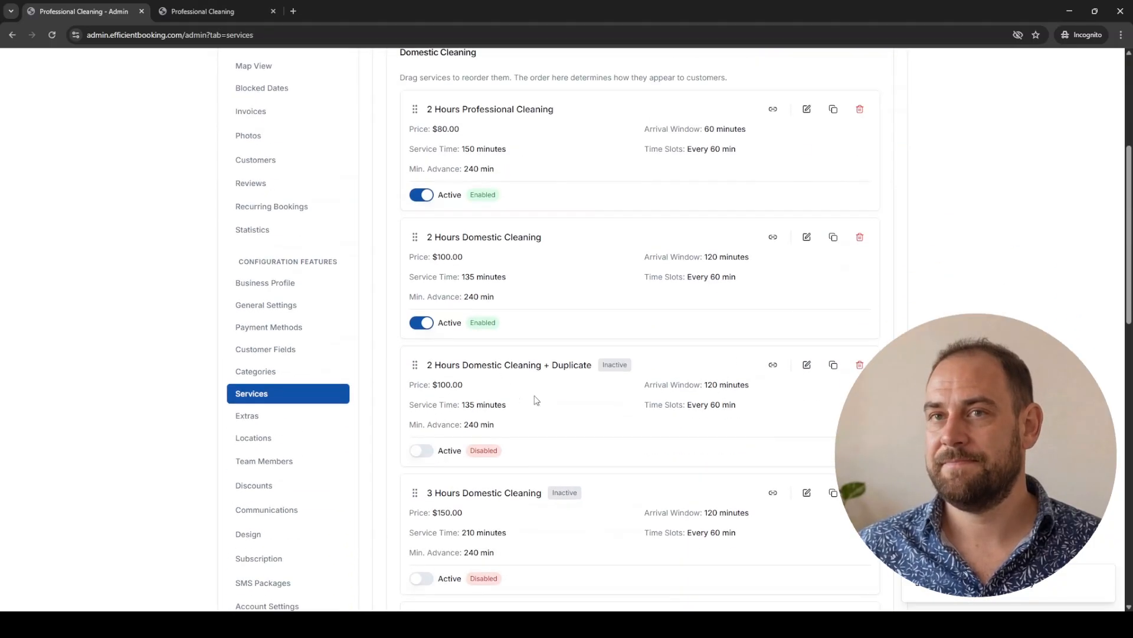
# Edit the duplicate as 3 Hours Domestic Cleaning at $150.00, with 150 minutes display time and 165 minutes calculated time.
pyautogui.click(807, 364)
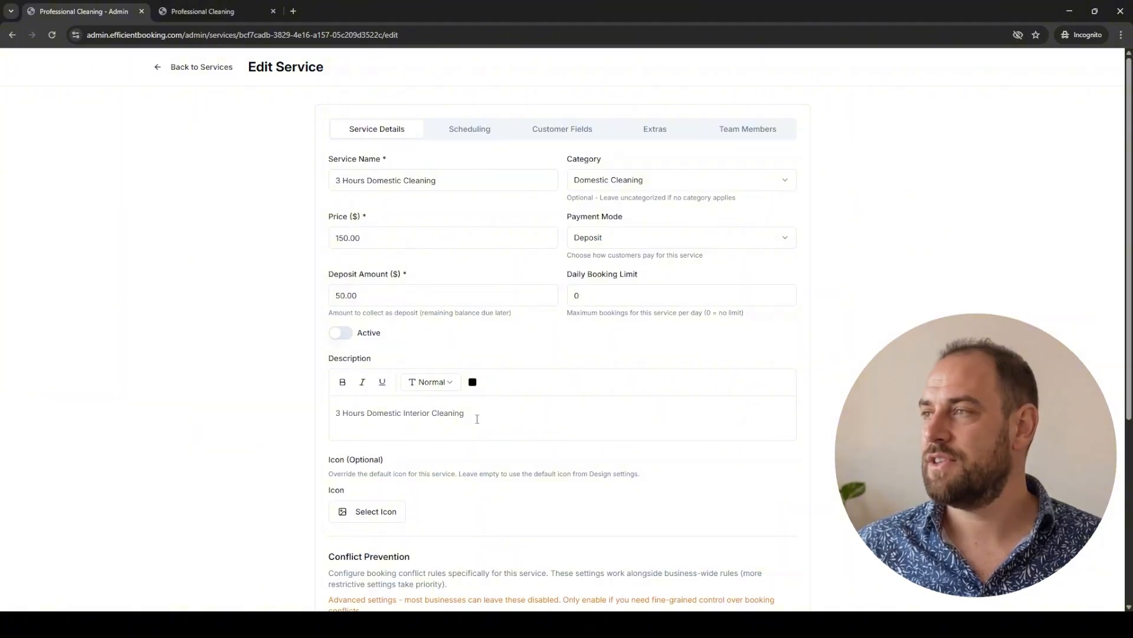
pyautogui.click(467, 131)
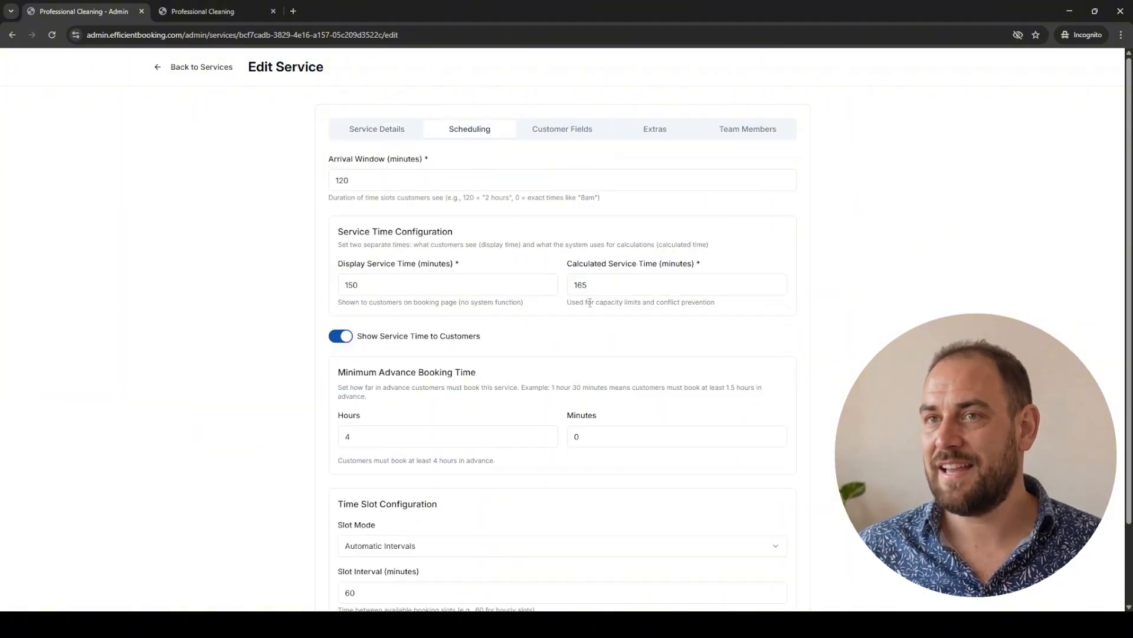
pyautogui.scroll(-2, 648, 397)
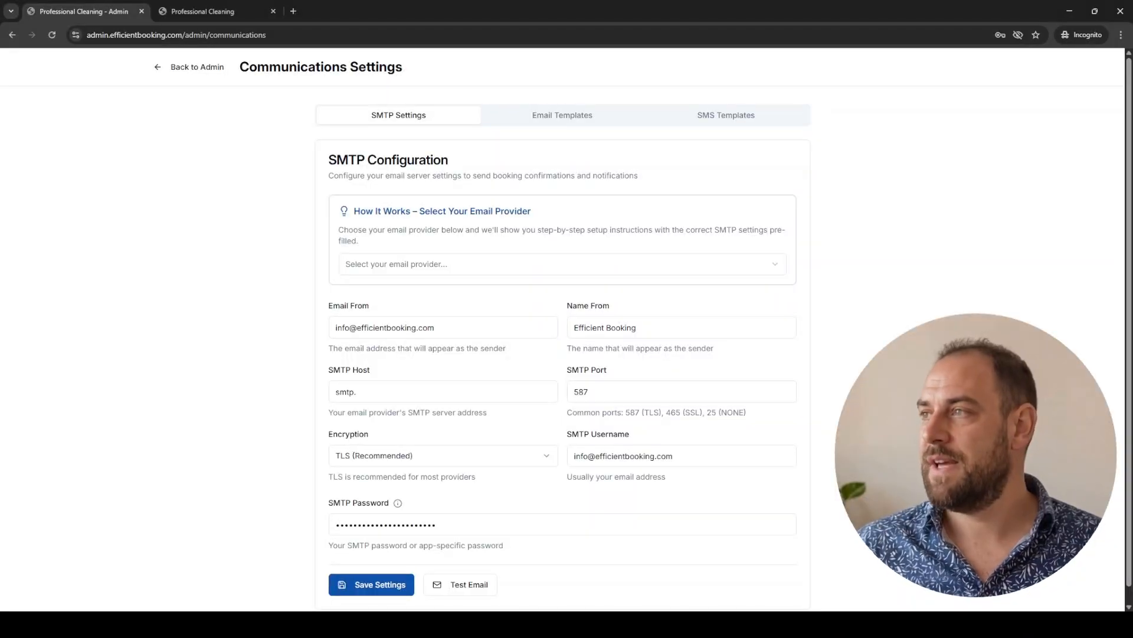
# Choose Gmail / Google Workspace as the email provider in the SMTP configuration and review its setup instructions and settings.
pyautogui.click(689, 265)
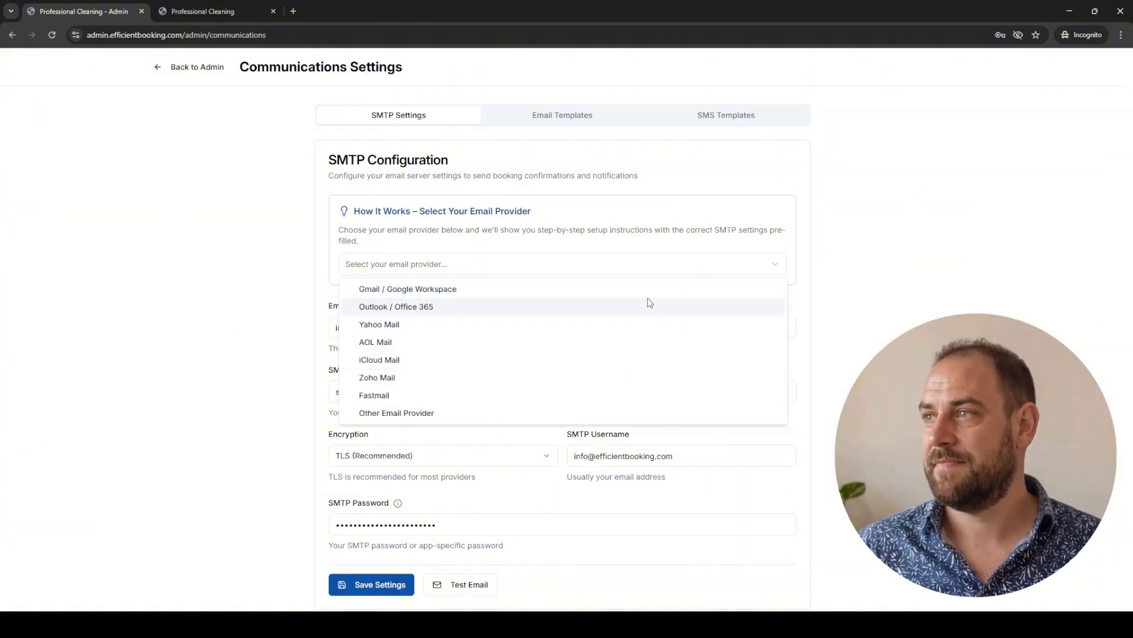
pyautogui.click(580, 289)
pyautogui.scroll(-5, 580, 295)
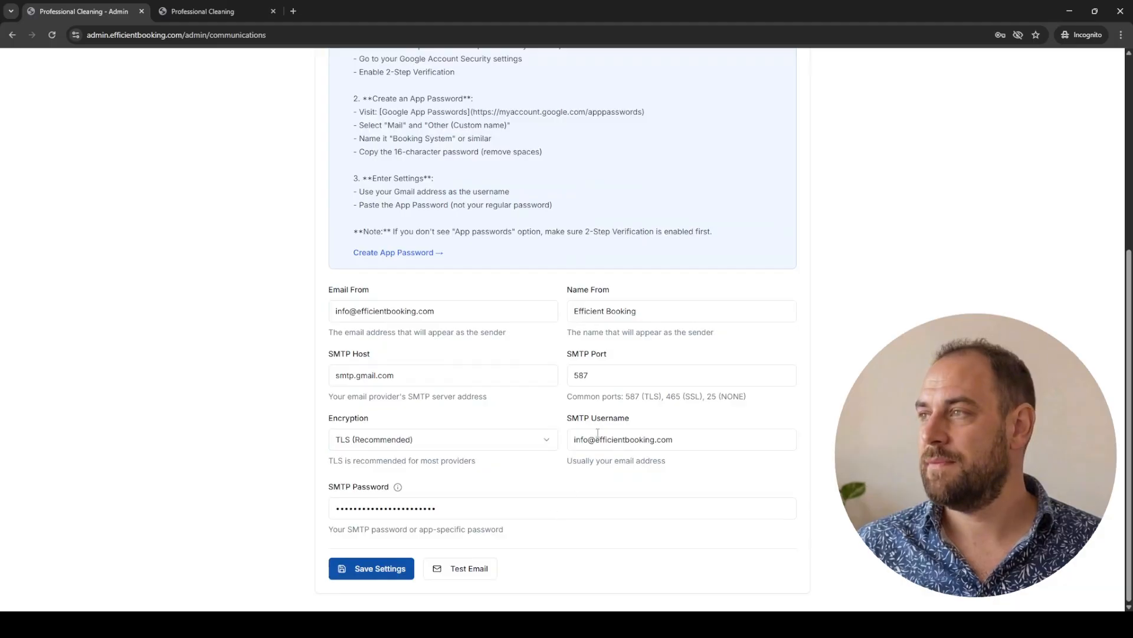
pyautogui.scroll(4, 594, 431)
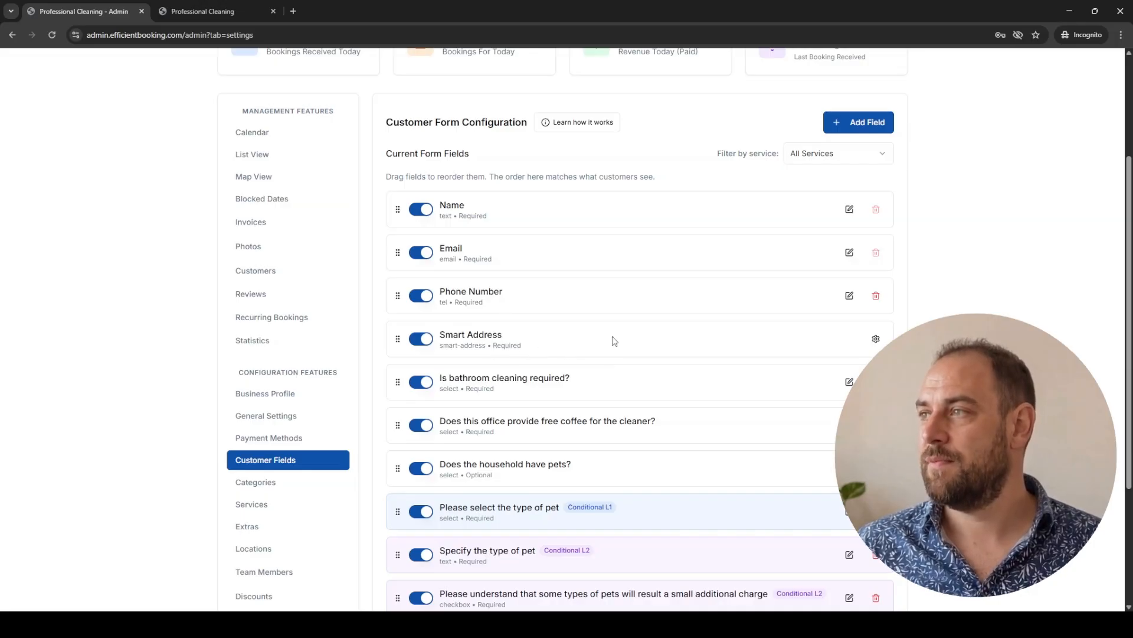
# Apply the Smart Address field to all services in its service filters and save the configuration.
pyautogui.click(877, 340)
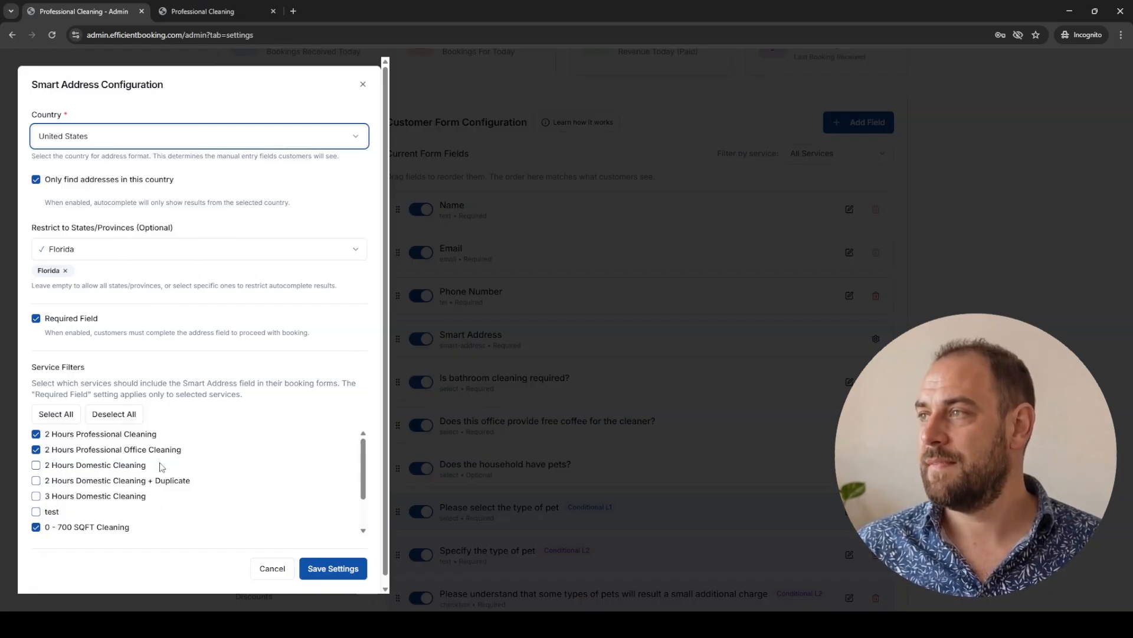
pyautogui.click(57, 415)
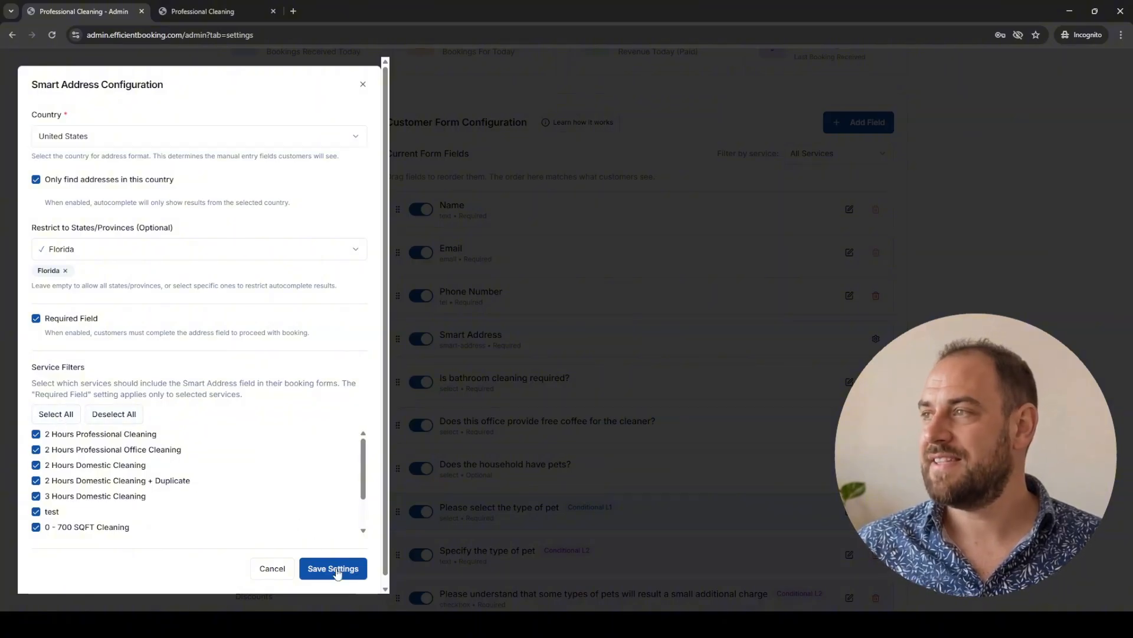
pyautogui.scroll(-2, 364, 506)
pyautogui.scroll(2, 364, 505)
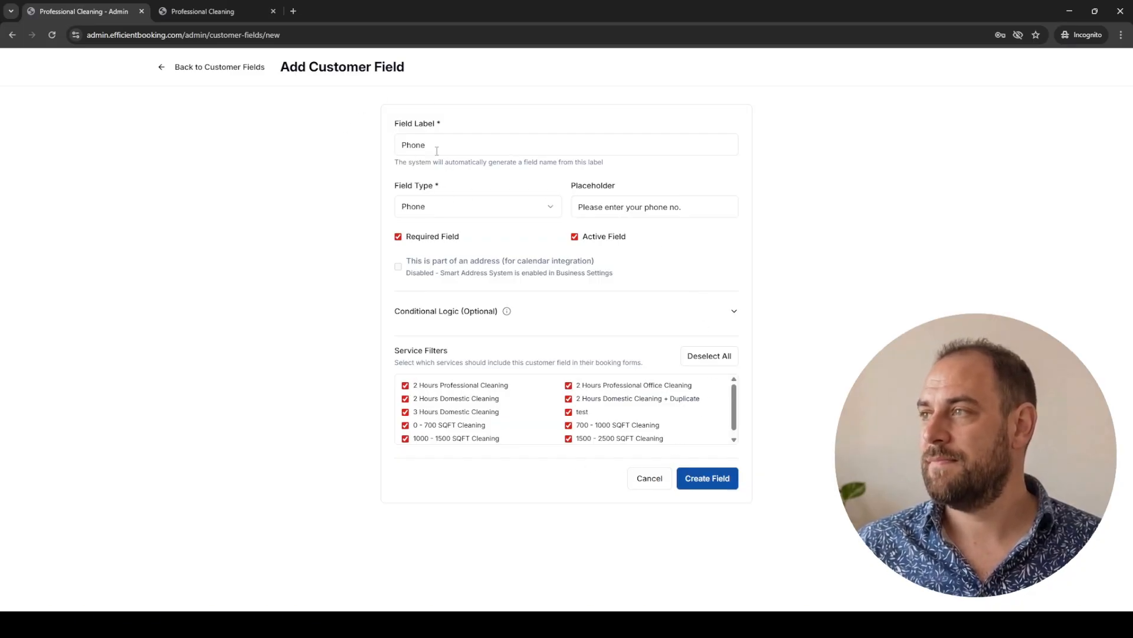
# Create a required, active customer field labelled Phone, of type Phone, with placeholder "Please enter your phone no." and all services selected.
pyautogui.click(463, 212)
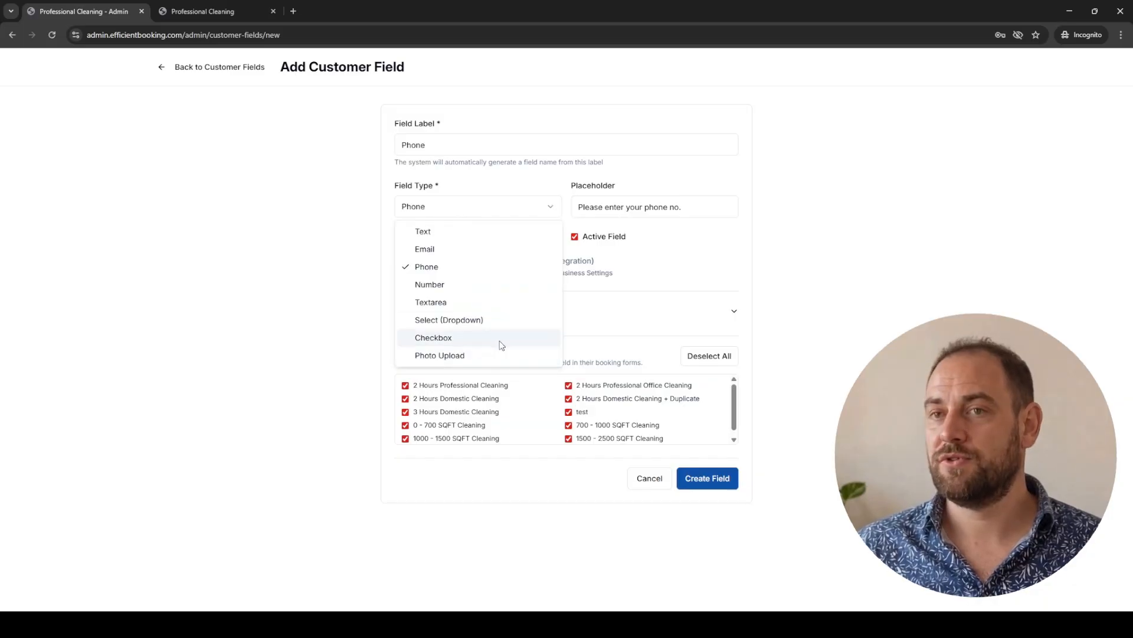
pyautogui.click(670, 236)
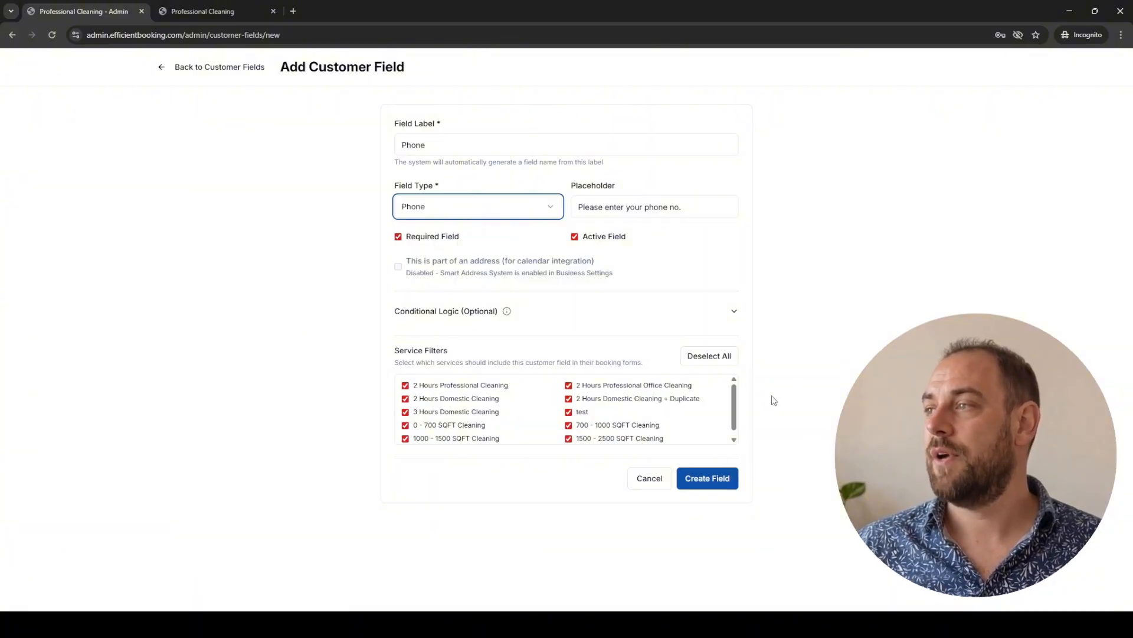
pyautogui.doubleClick(664, 358)
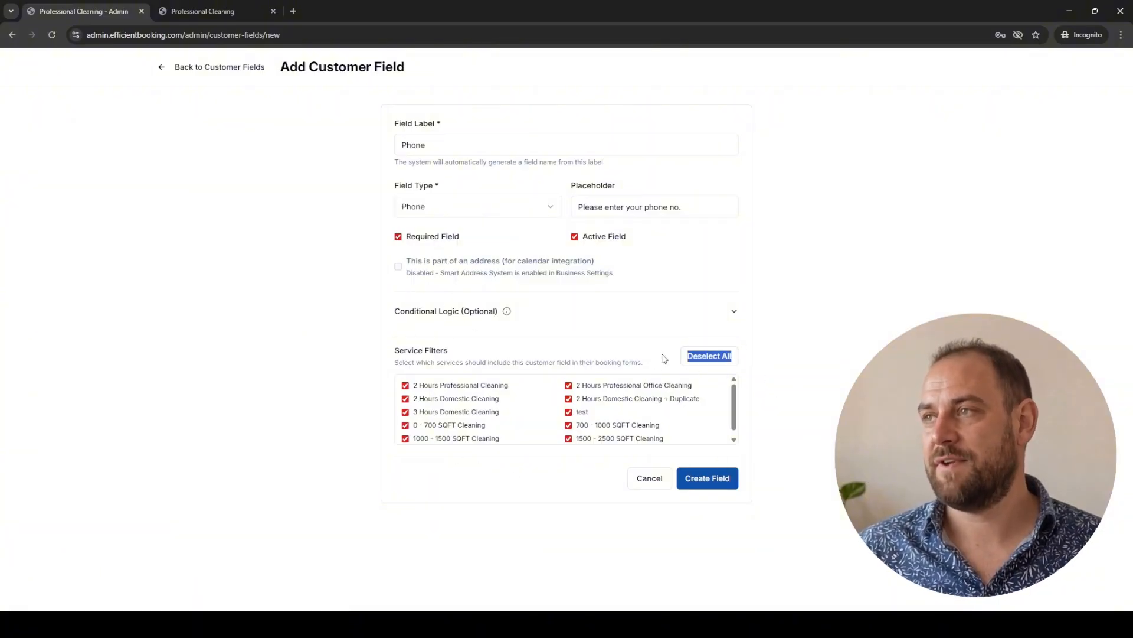
pyautogui.click(666, 358)
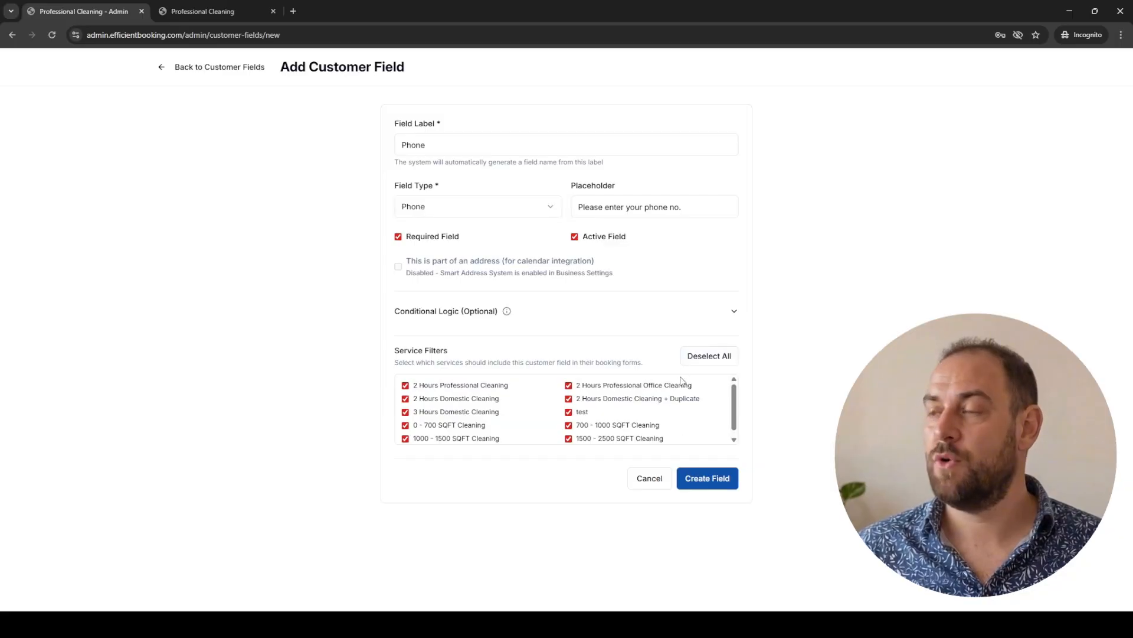
pyautogui.click(715, 483)
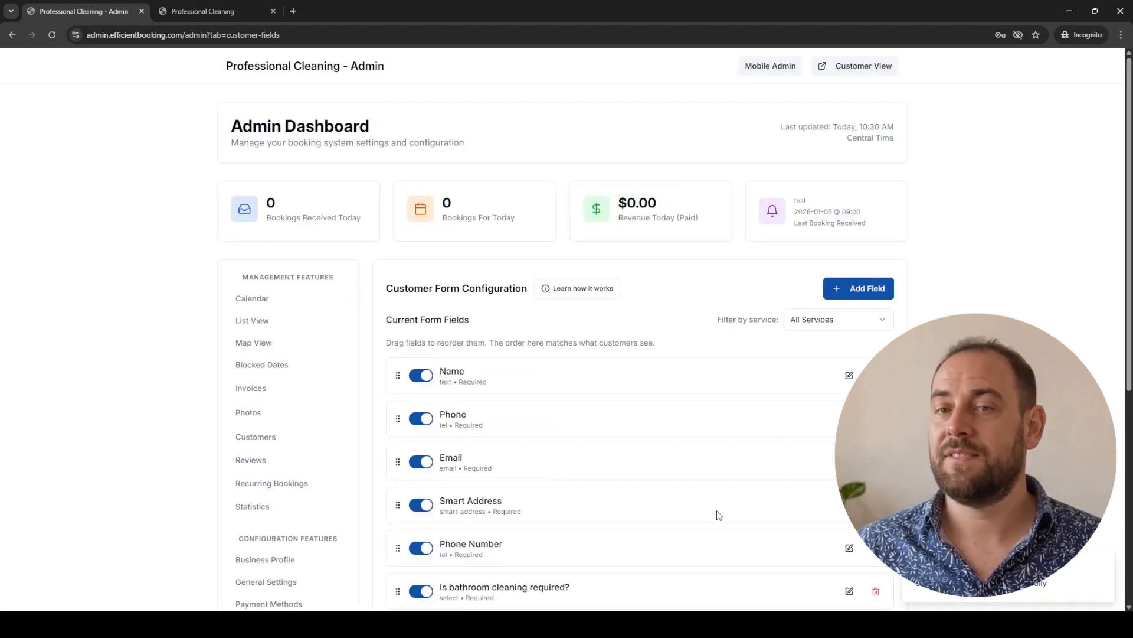
# Review the options, prices and conditional logic of the "Please select the type of pet" field and leave it without saving.
pyautogui.scroll(-2, 725, 453)
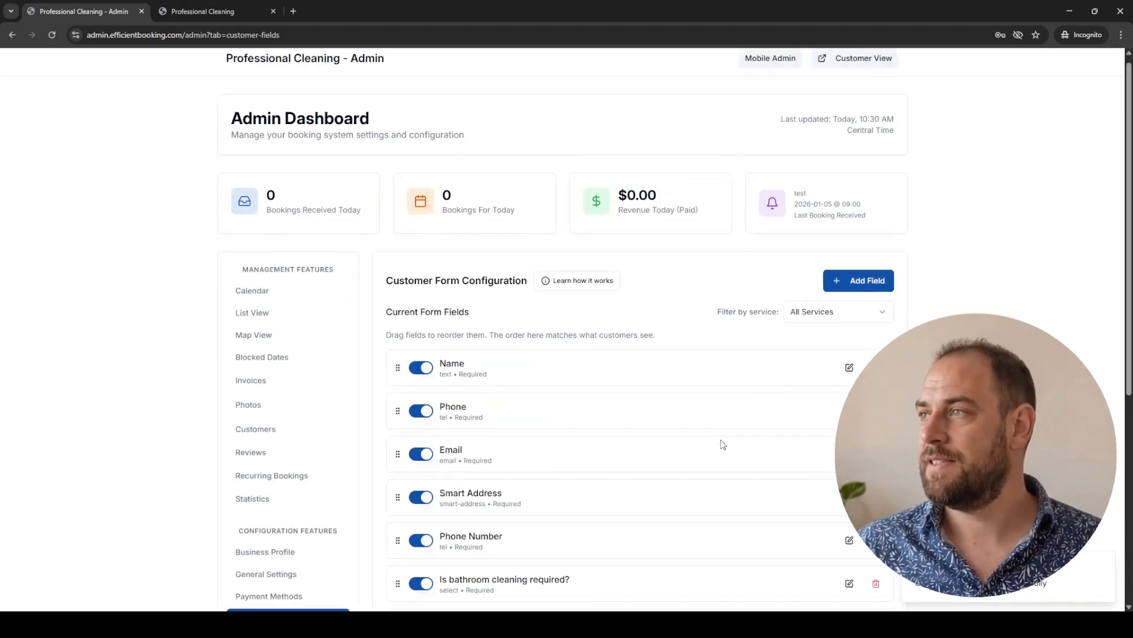
pyautogui.scroll(-3, 723, 440)
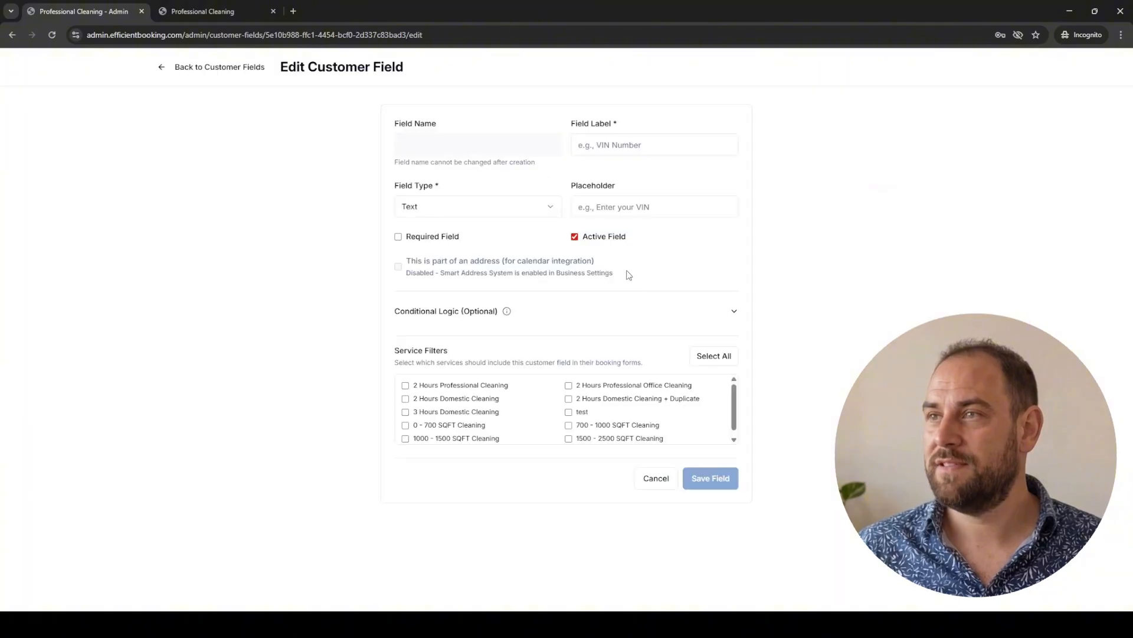
pyautogui.scroll(-1, 494, 270)
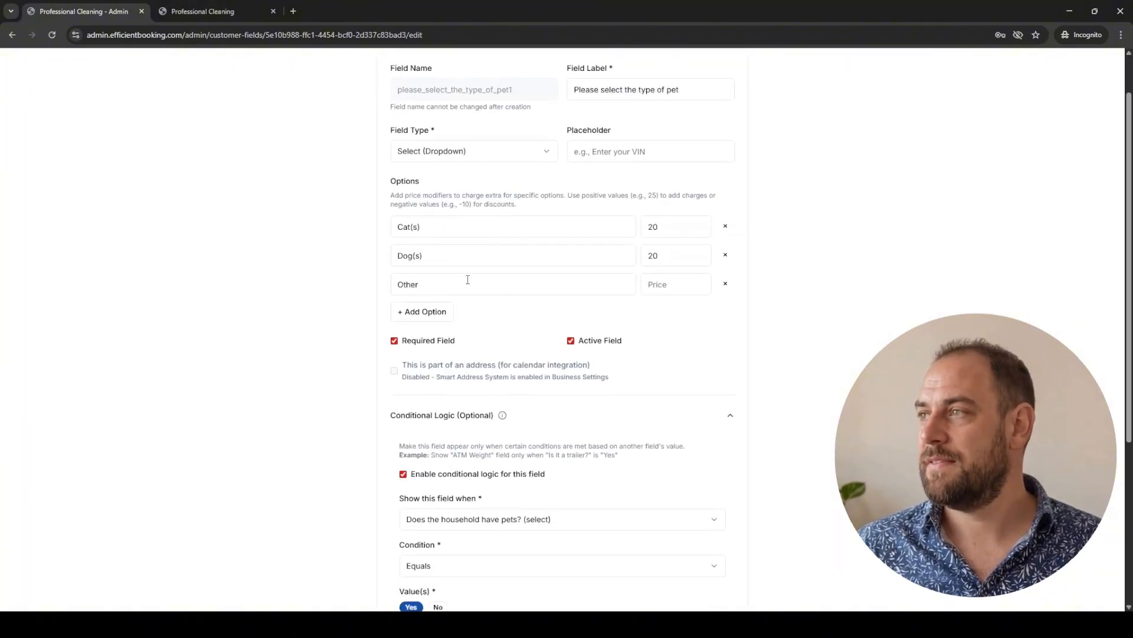
pyautogui.scroll(-5, 643, 464)
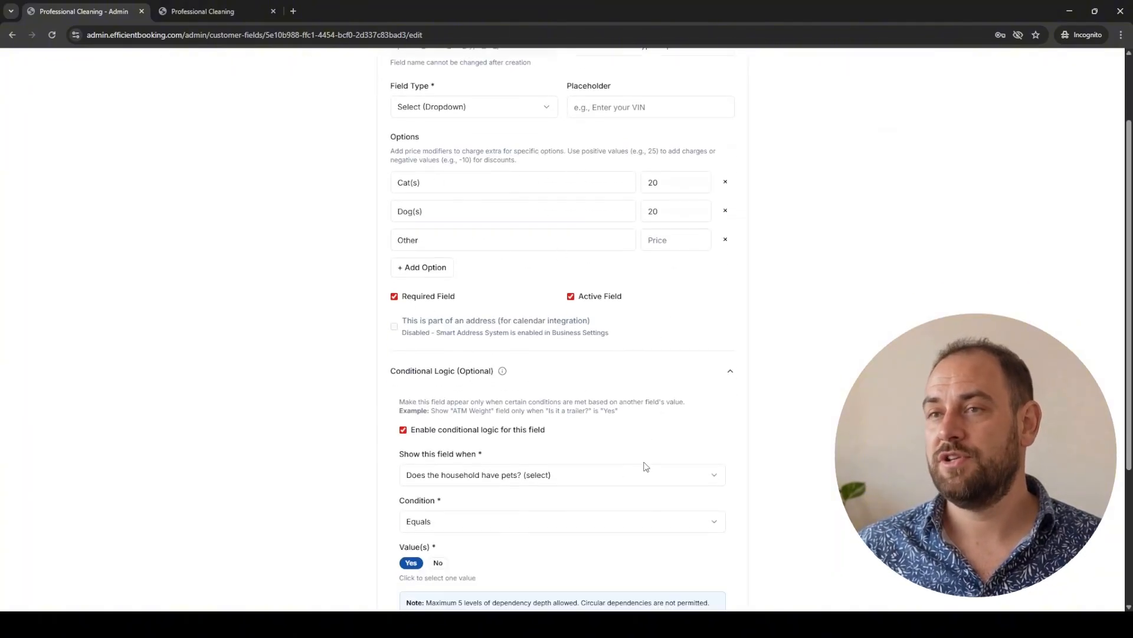
pyautogui.click(652, 568)
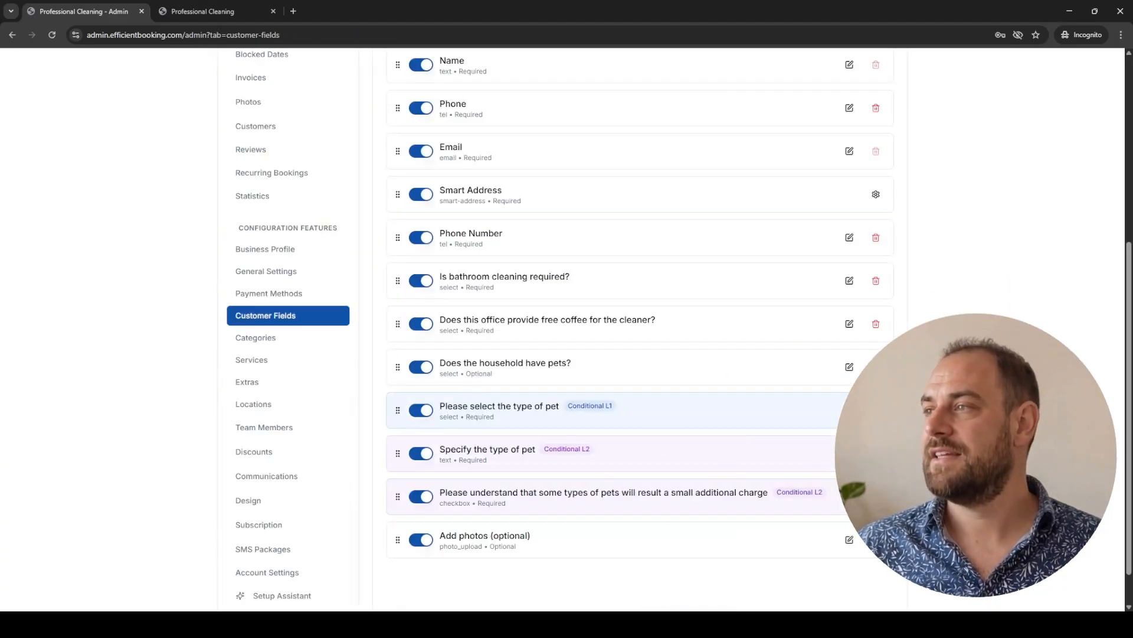
# Review the conditional logic and service filters of the "Specify the type of pet" field and return to the customer field list.
pyautogui.click(850, 453)
pyautogui.scroll(-3, 478, 313)
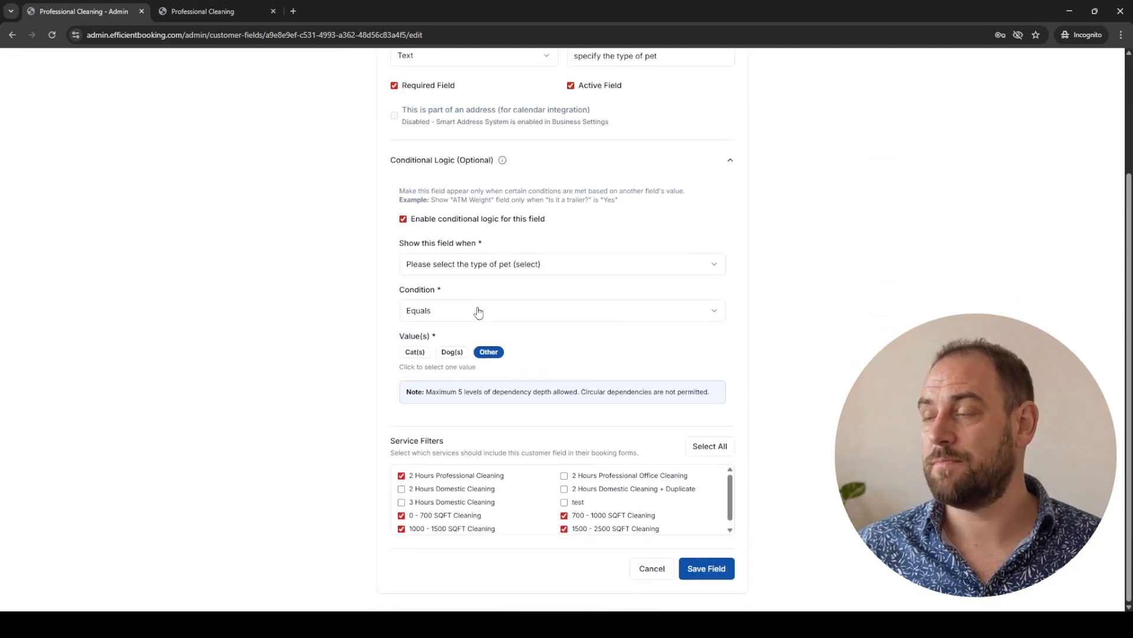
pyautogui.click(651, 567)
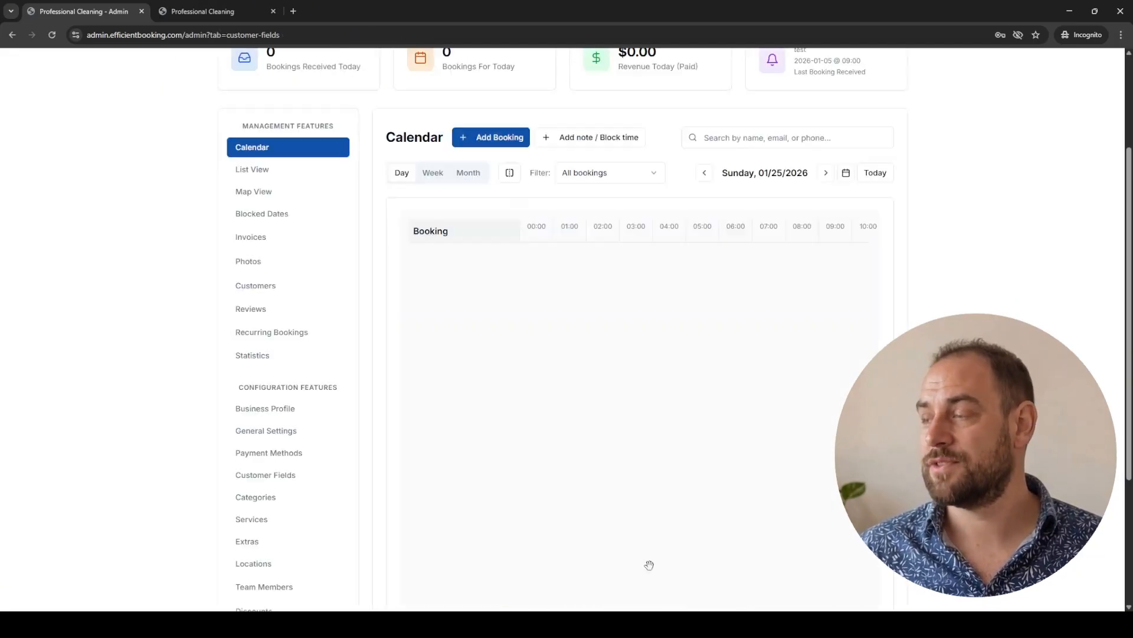
pyautogui.scroll(-3, 654, 527)
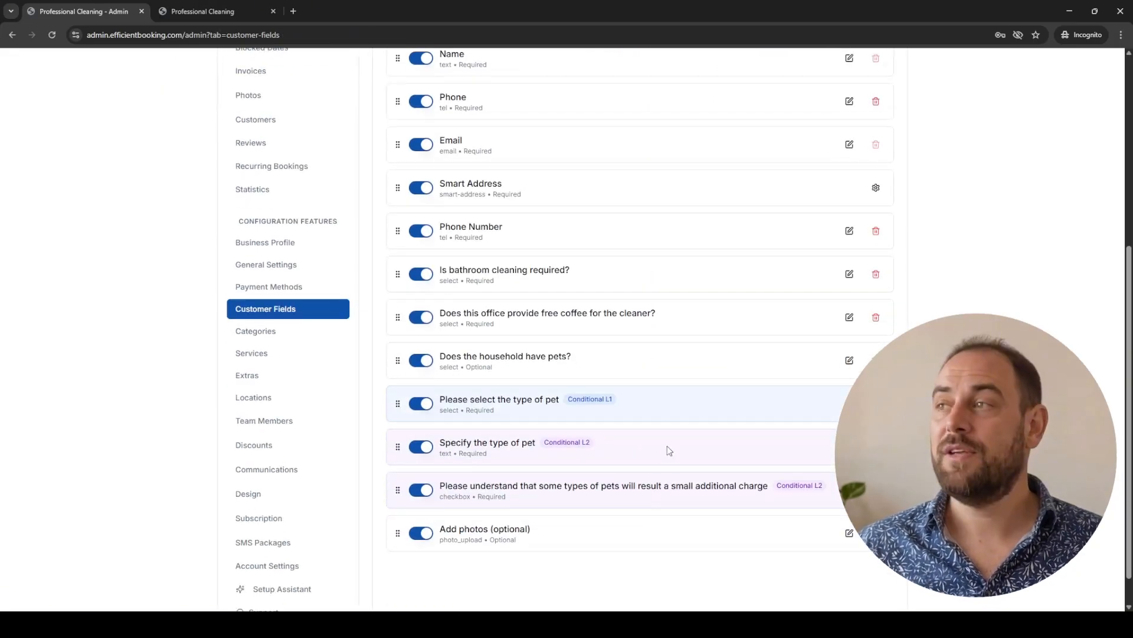
pyautogui.scroll(1, 665, 408)
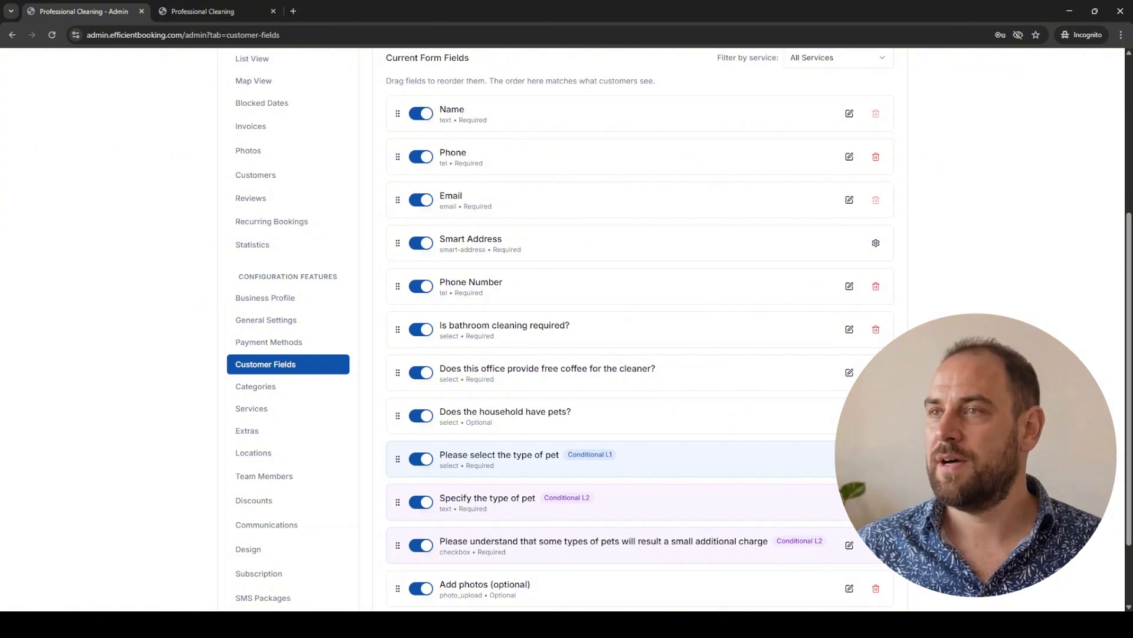
# Reopen the "Please select the type of pet" field and examine its available trigger fields, condition types and service filters.
pyautogui.scroll(-2, 797, 553)
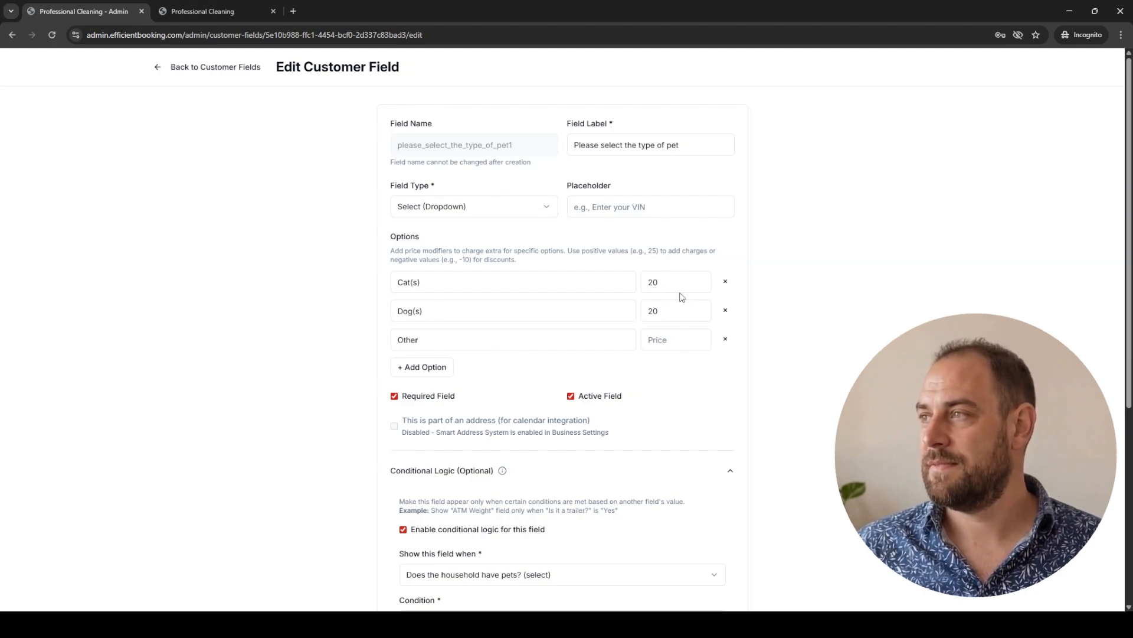
pyautogui.scroll(-2, 678, 319)
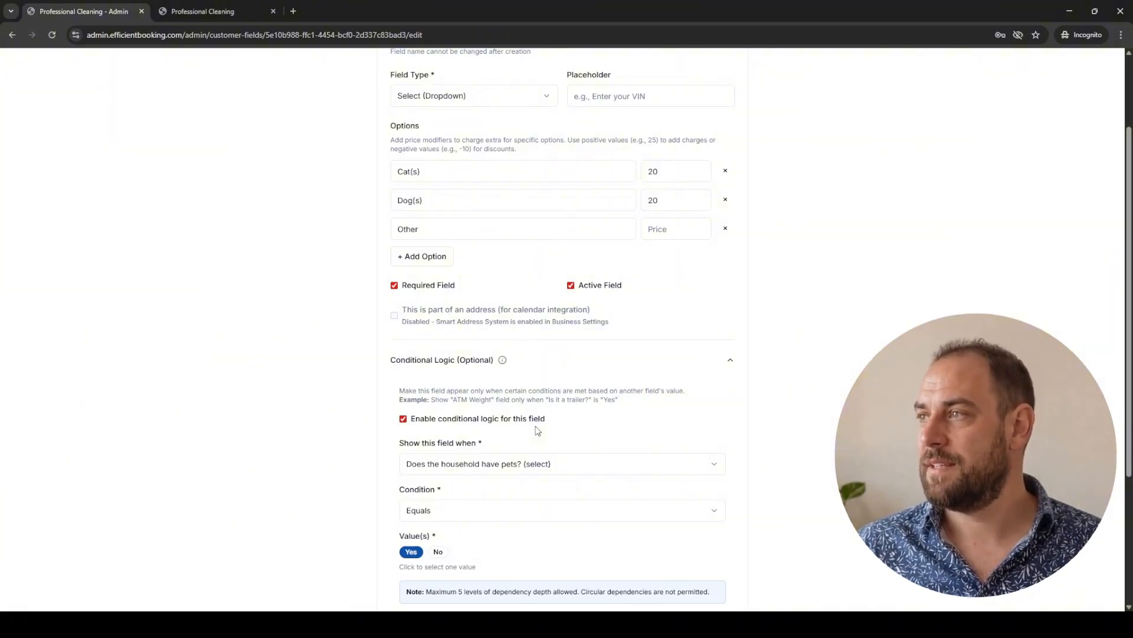
pyautogui.scroll(-1, 538, 430)
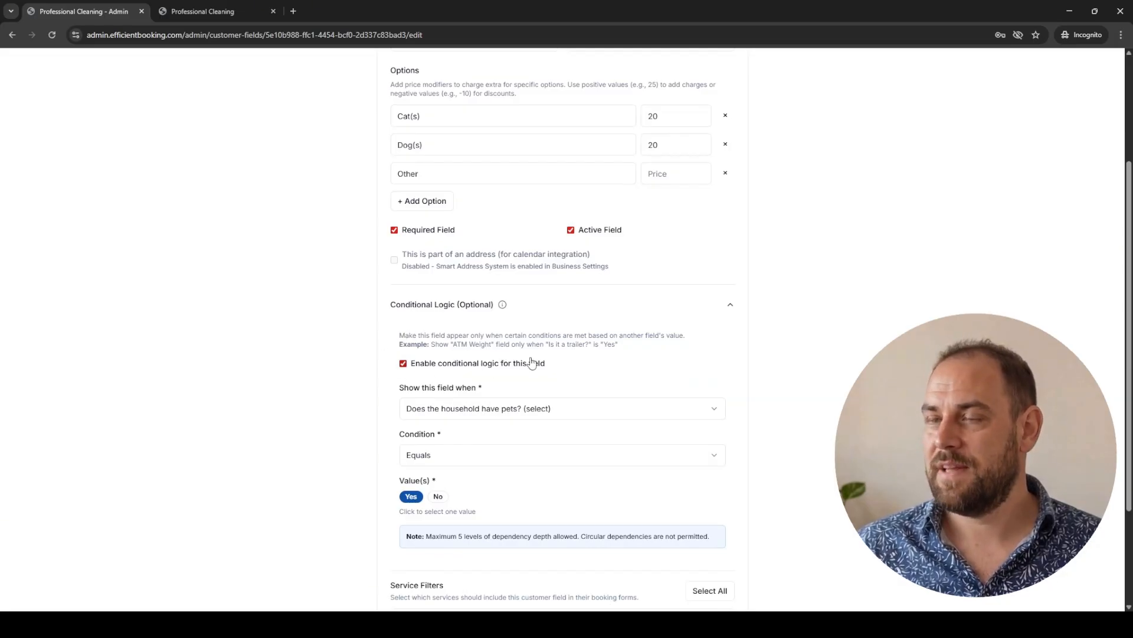
pyautogui.click(577, 413)
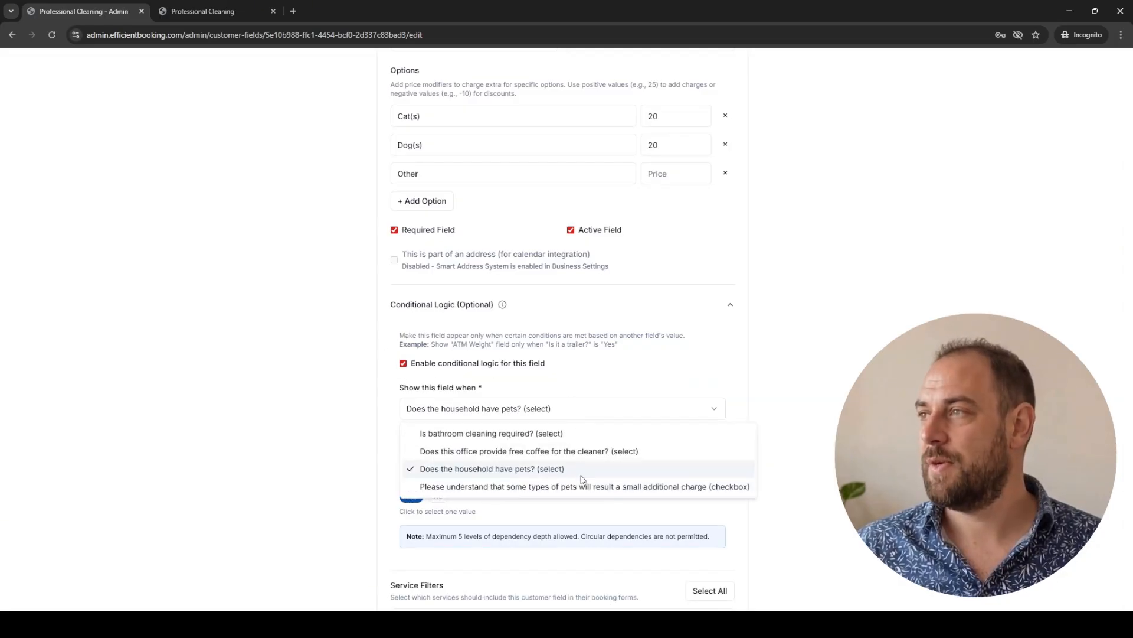
pyautogui.click(583, 384)
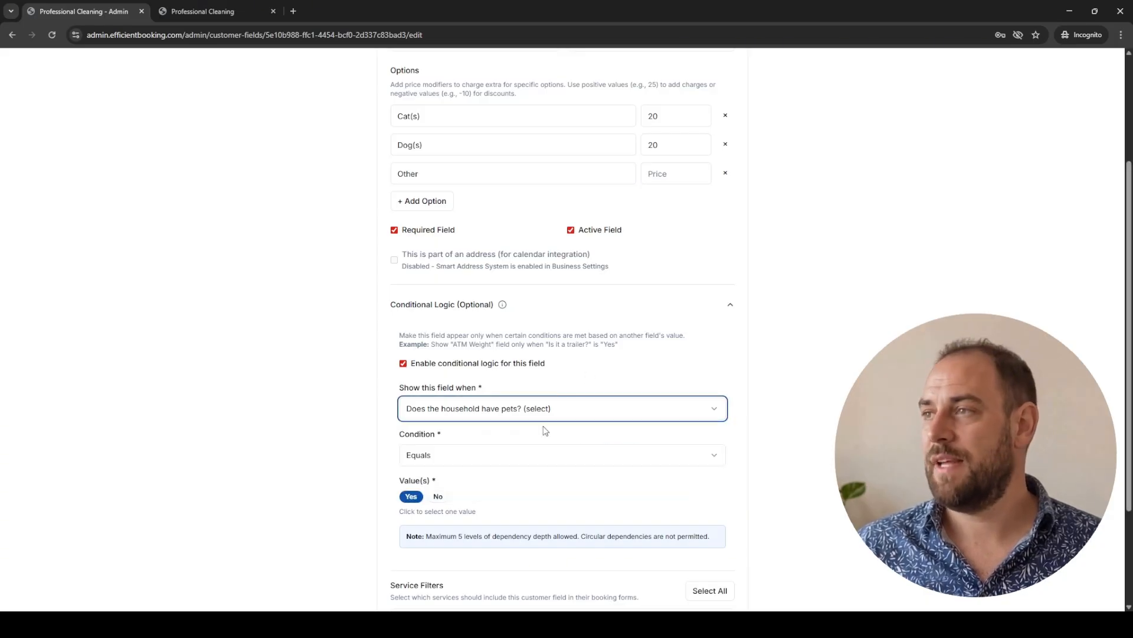
pyautogui.click(544, 455)
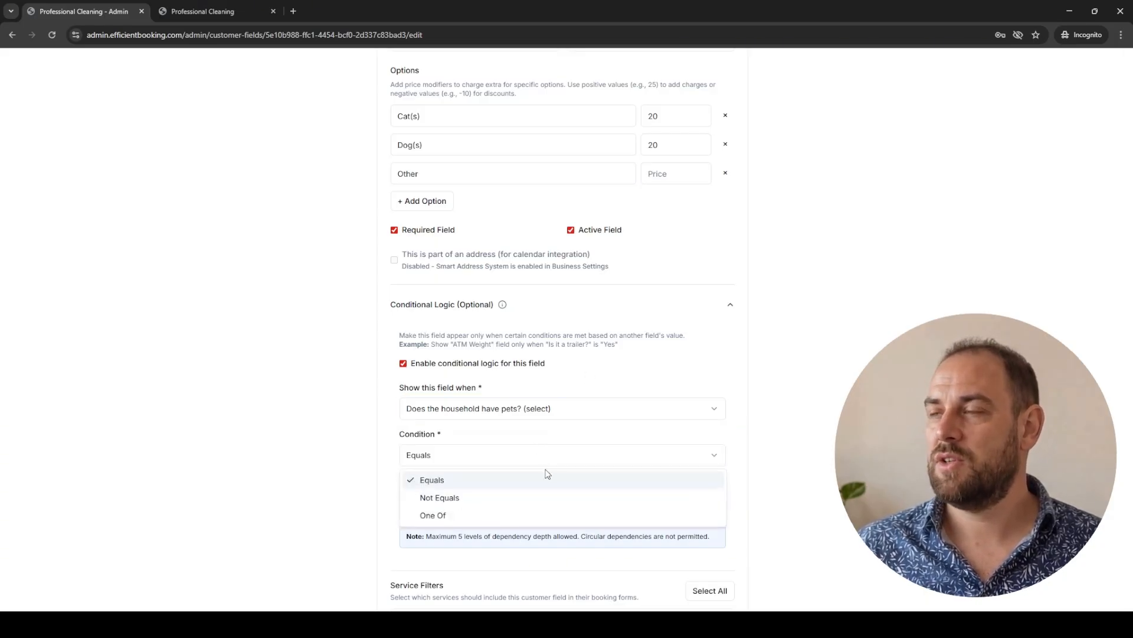
pyautogui.click(555, 435)
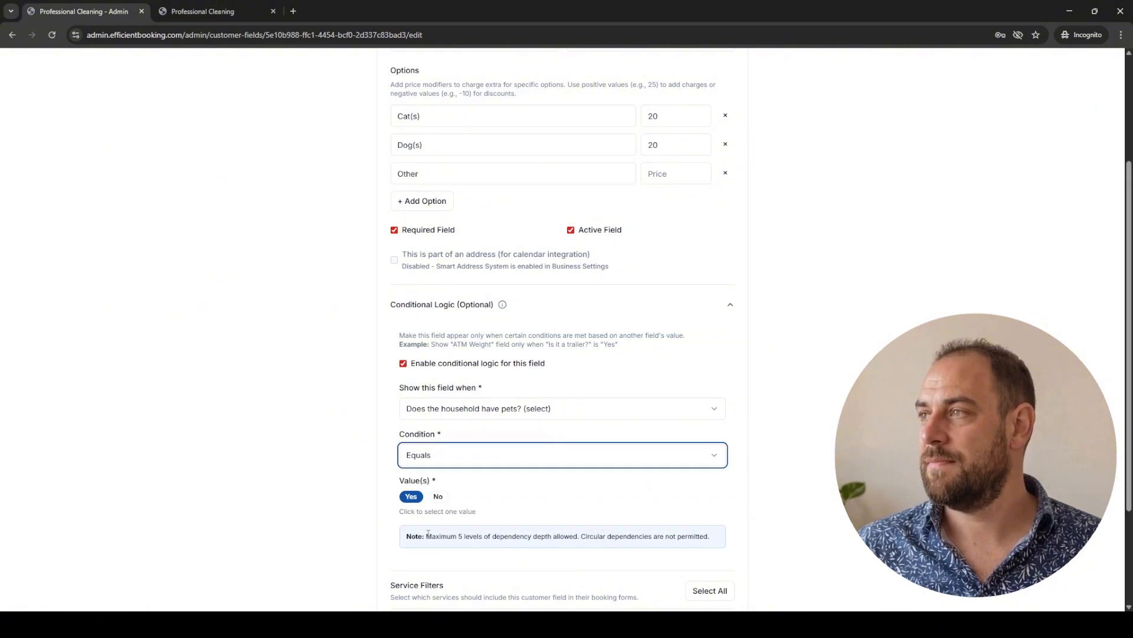
pyautogui.scroll(-2, 507, 480)
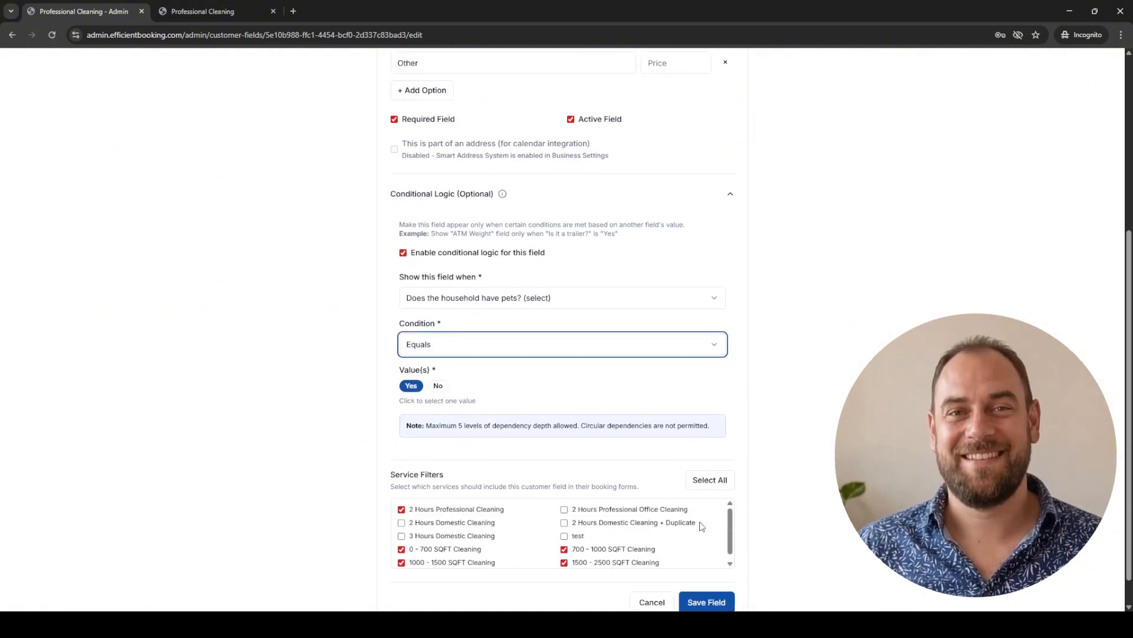
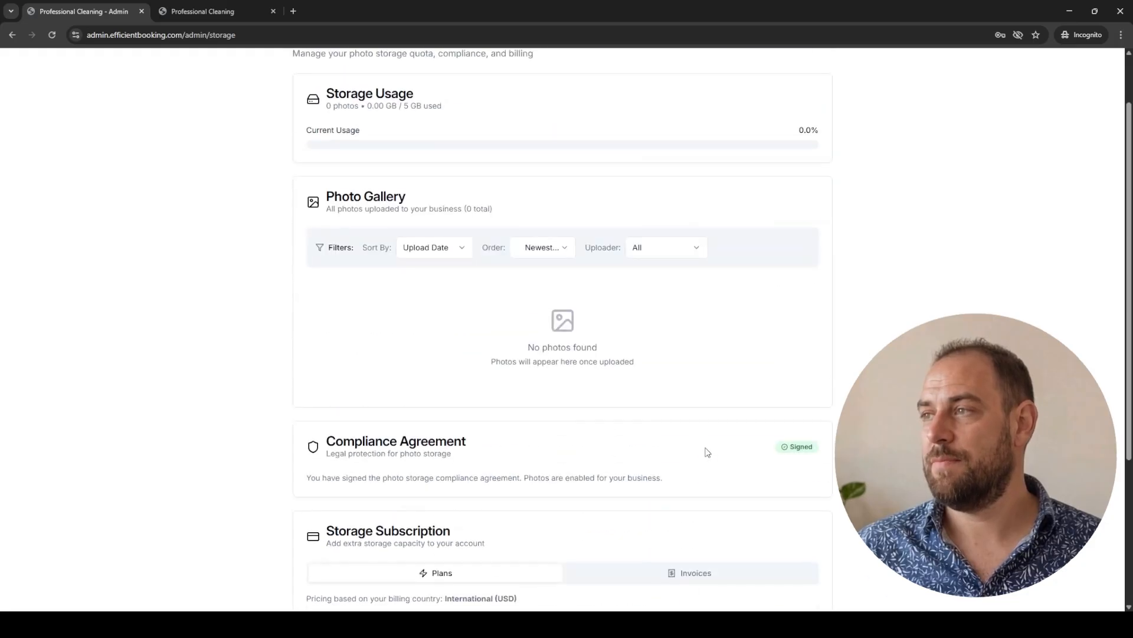
# Review the storage usage, photo gallery, compliance agreement and subscription plans in Photo Storage Management.
pyautogui.scroll(2, 554, 353)
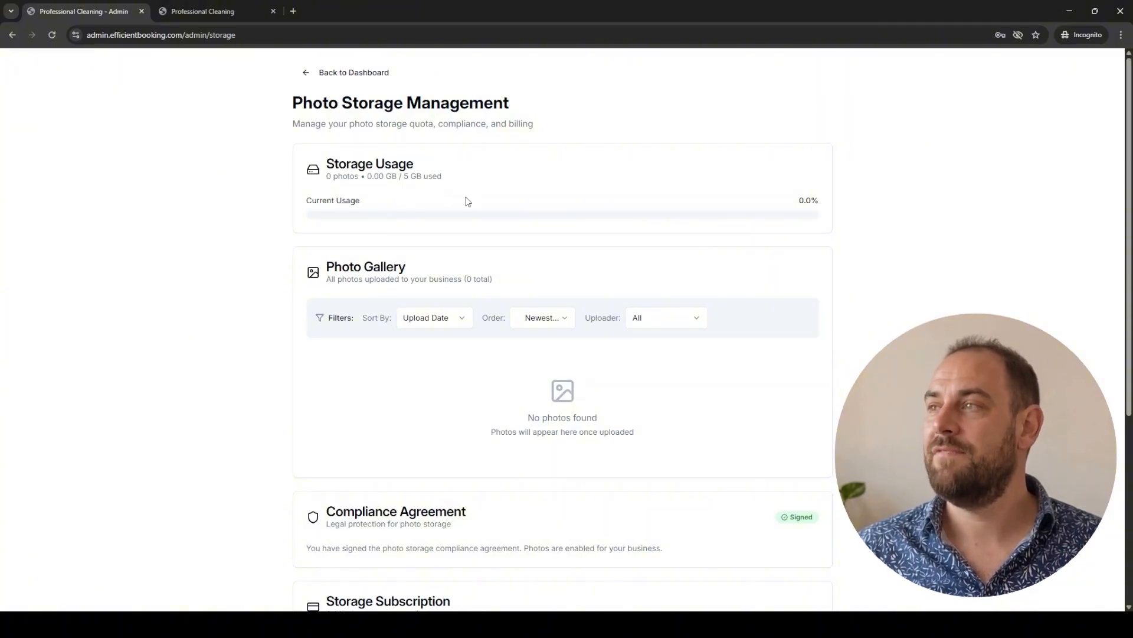
pyautogui.scroll(-4, 469, 201)
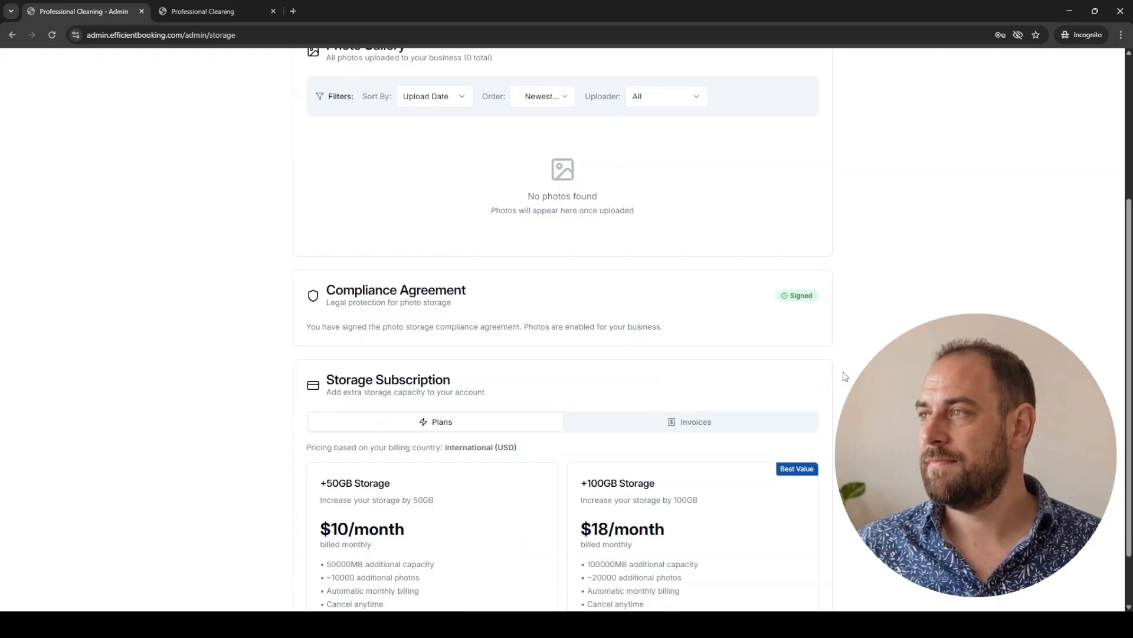
pyautogui.scroll(-1, 724, 337)
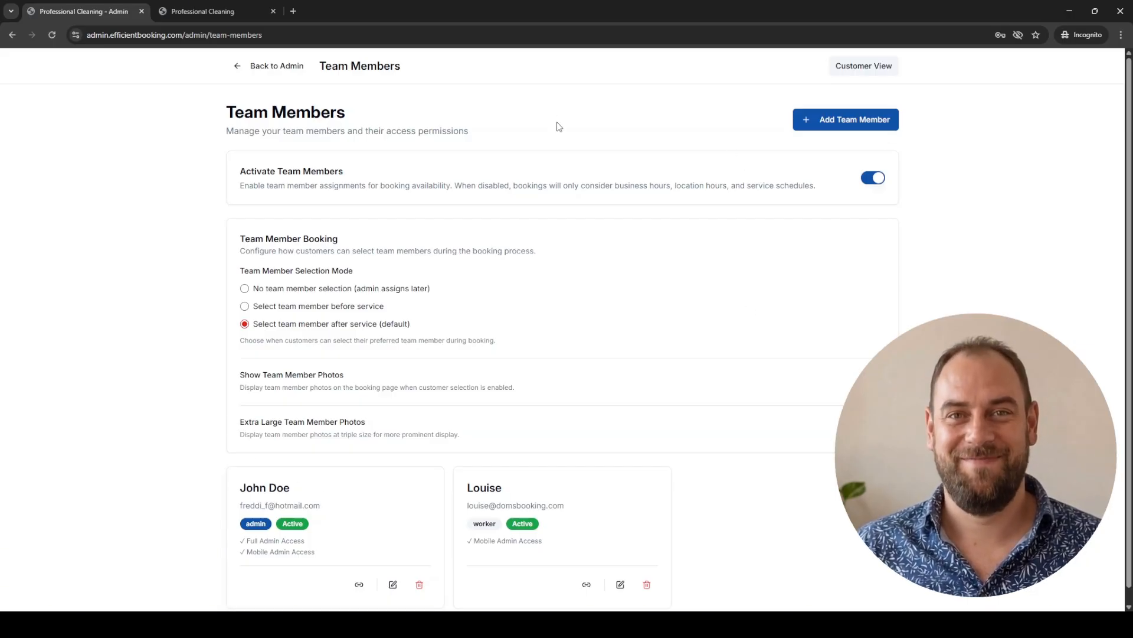
# Switch team member activation off and back on, and look over the team member booking options.
pyautogui.click(870, 177)
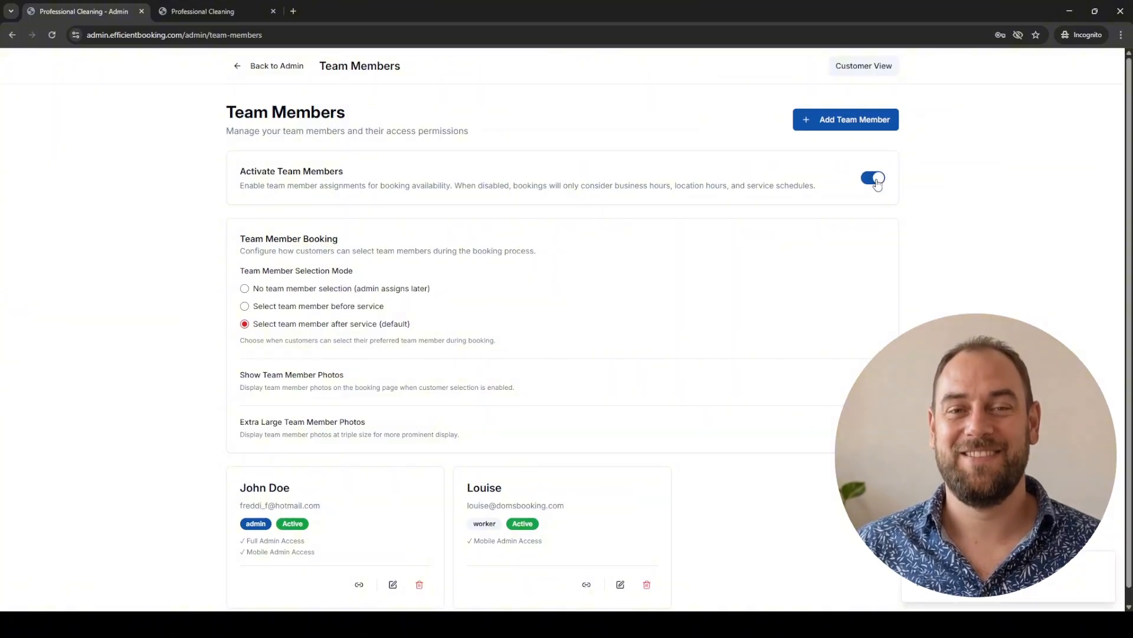
pyautogui.click(878, 184)
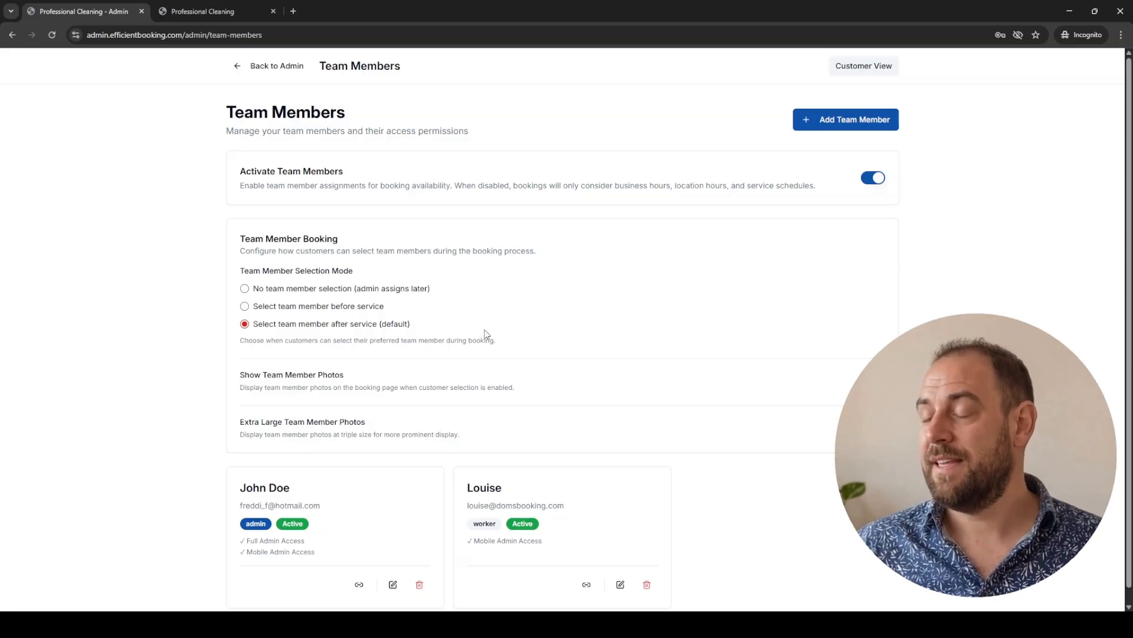
pyautogui.scroll(-1, 519, 330)
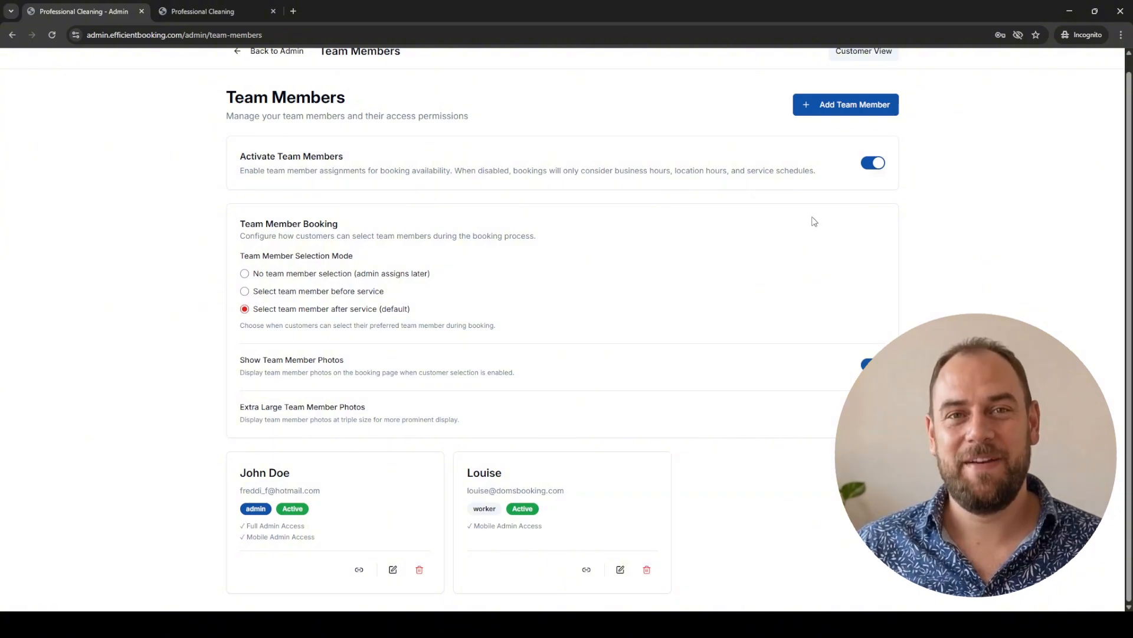
# Open the form for a new team member, review its fields and cancel it.
pyautogui.click(835, 112)
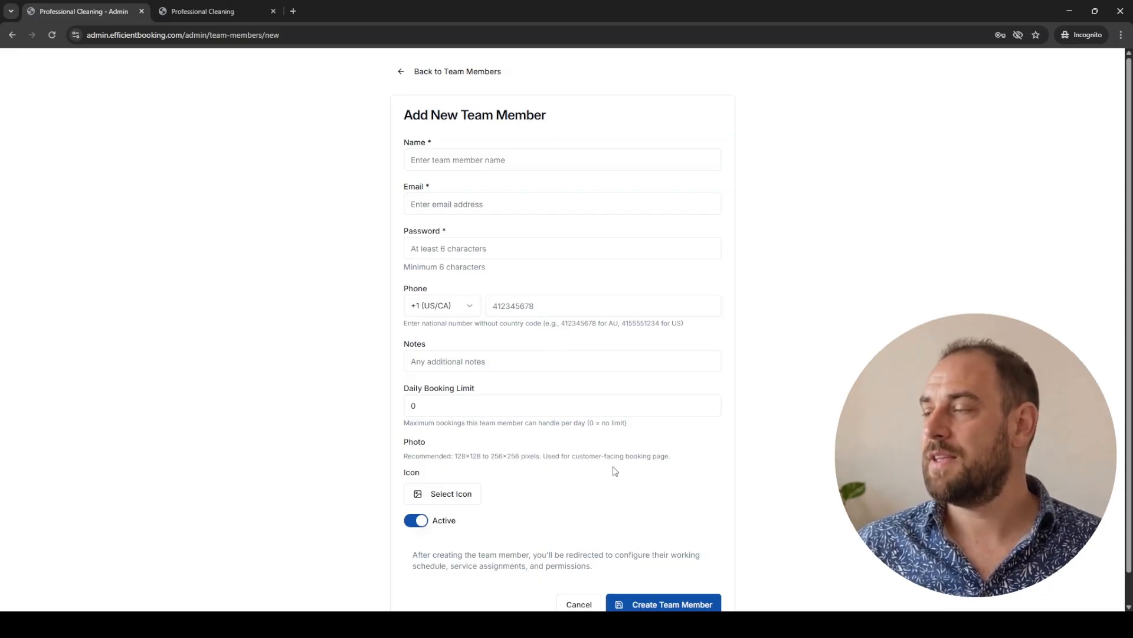
pyautogui.scroll(-1, 577, 451)
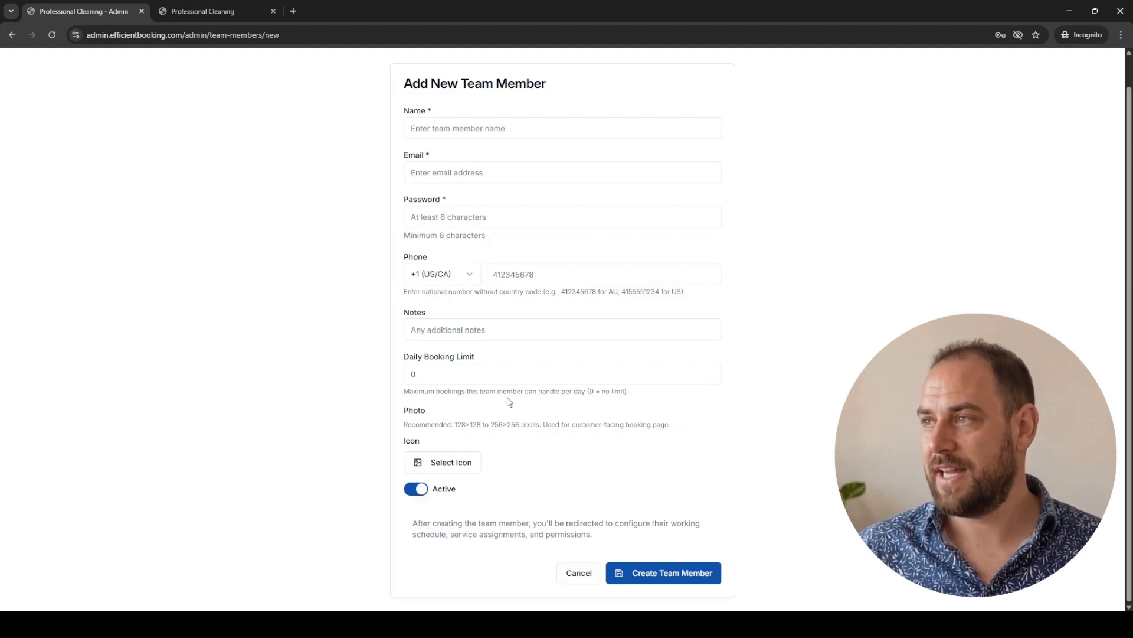
pyautogui.click(582, 574)
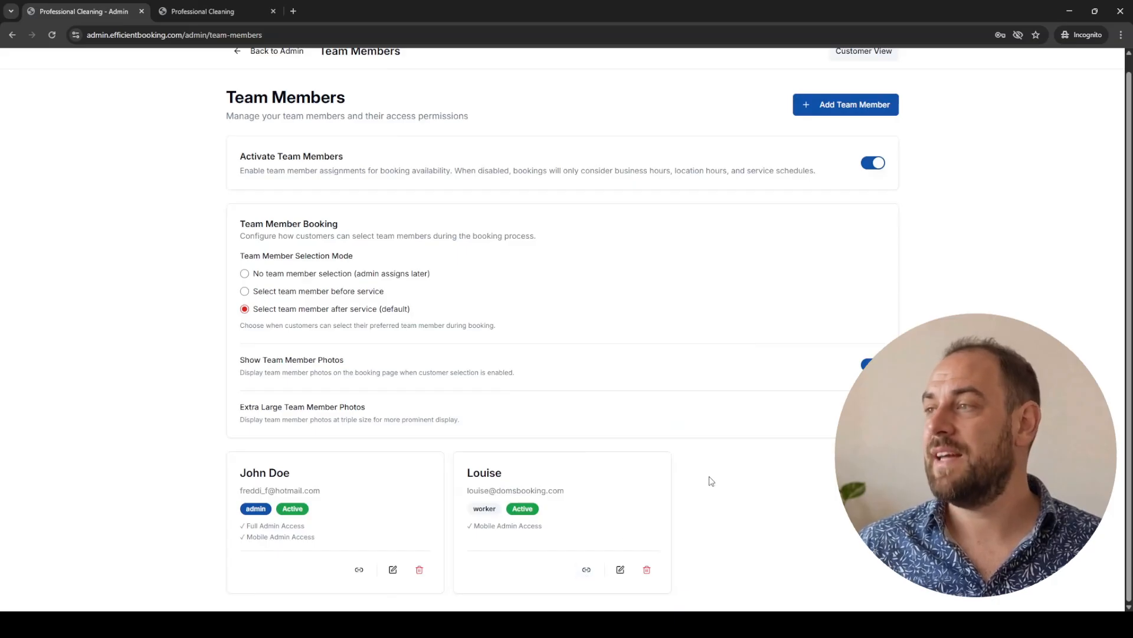
# Open the worker-role team member for editing and review the basic info, working schedule, special schedules, service assignments and permissions.
pyautogui.click(620, 570)
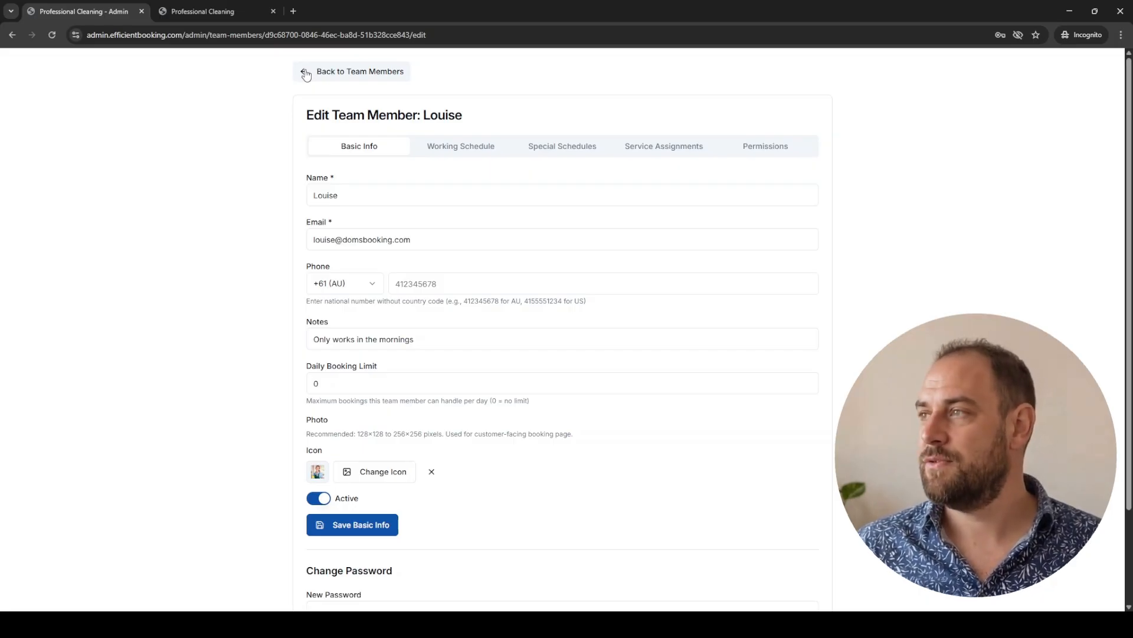
pyautogui.click(462, 154)
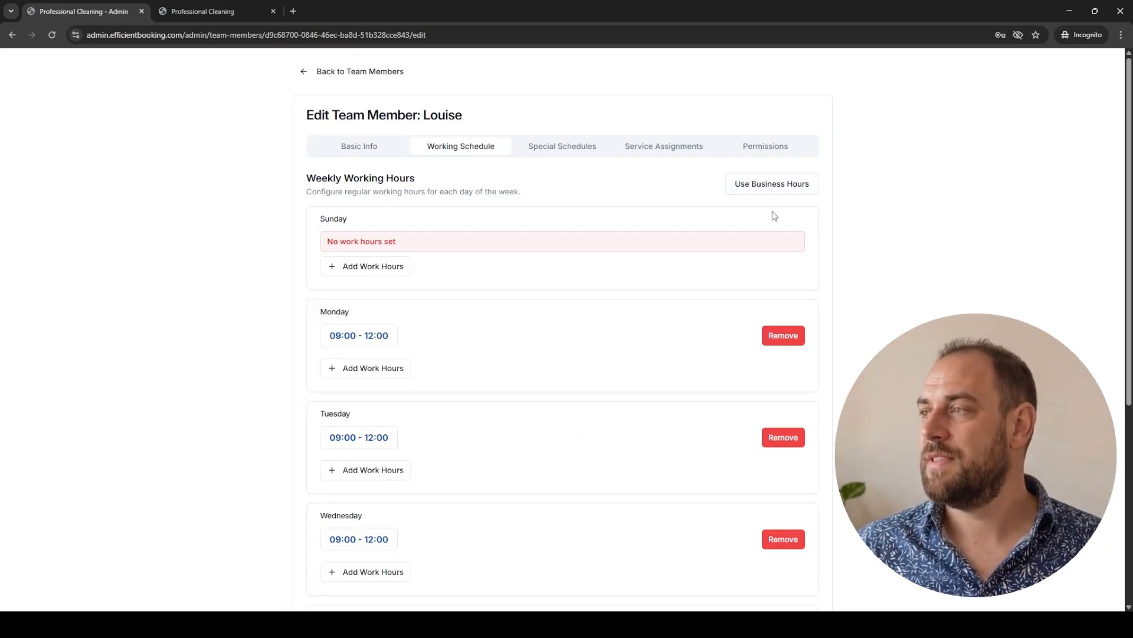
pyautogui.click(564, 154)
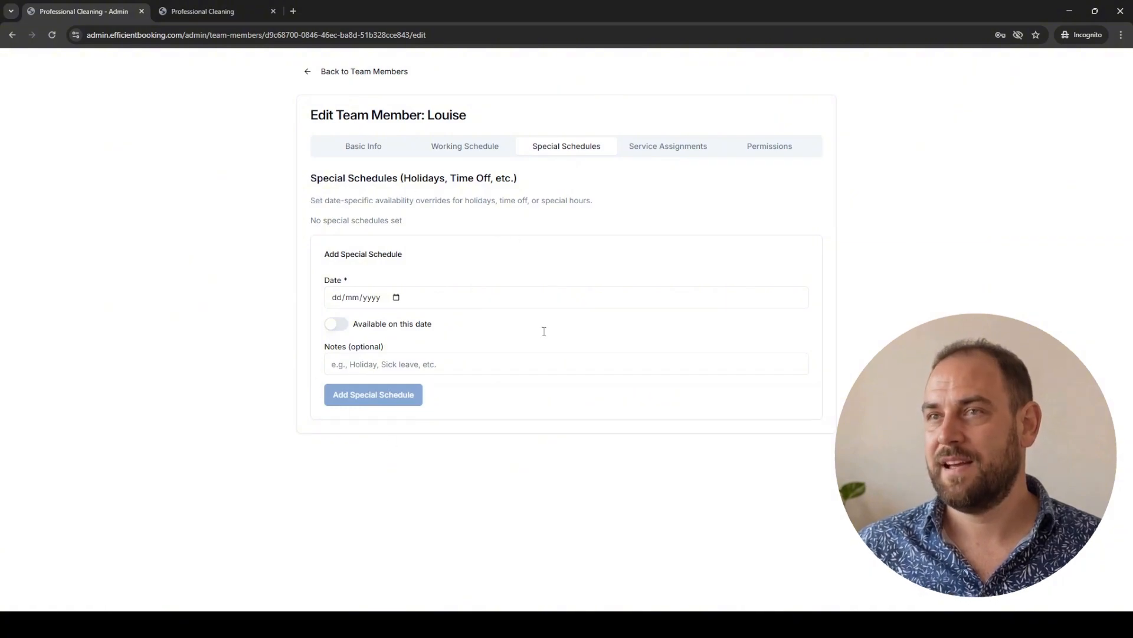
pyautogui.click(659, 151)
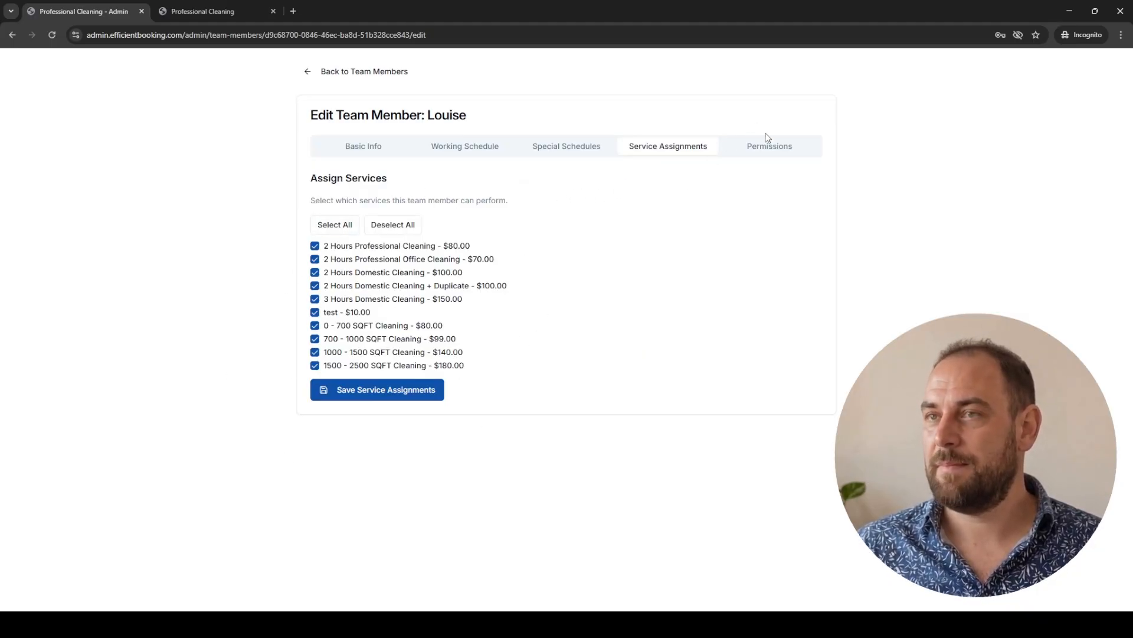
pyautogui.click(770, 151)
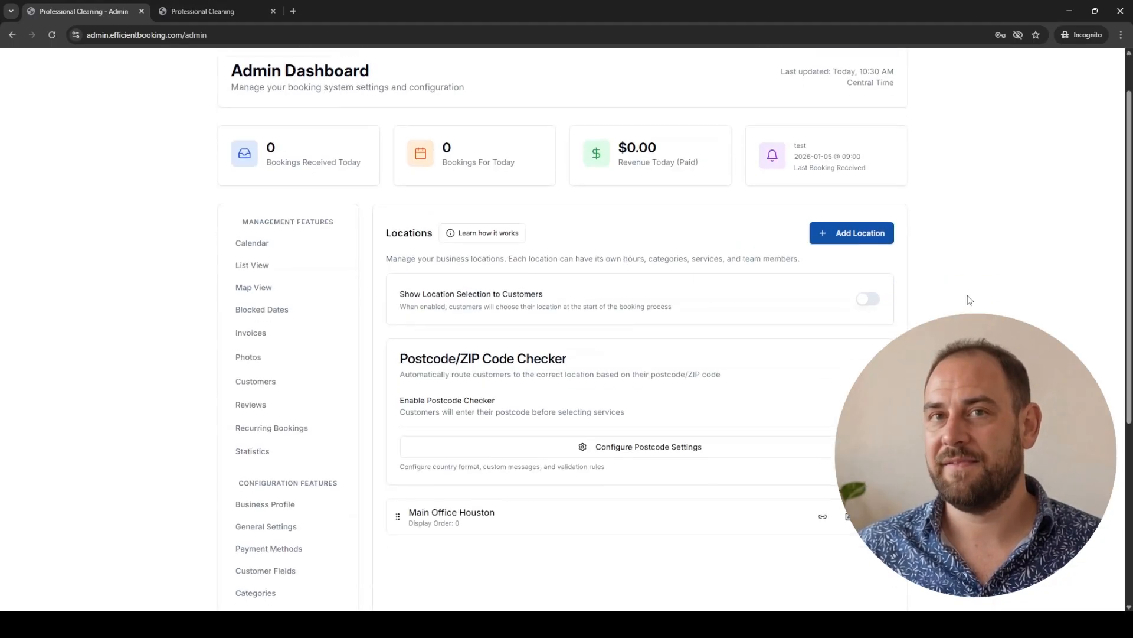
# Look over the location selection and postcode checker options, view the details of the Main Office Houston location and return to the locations.
pyautogui.scroll(-1, 966, 297)
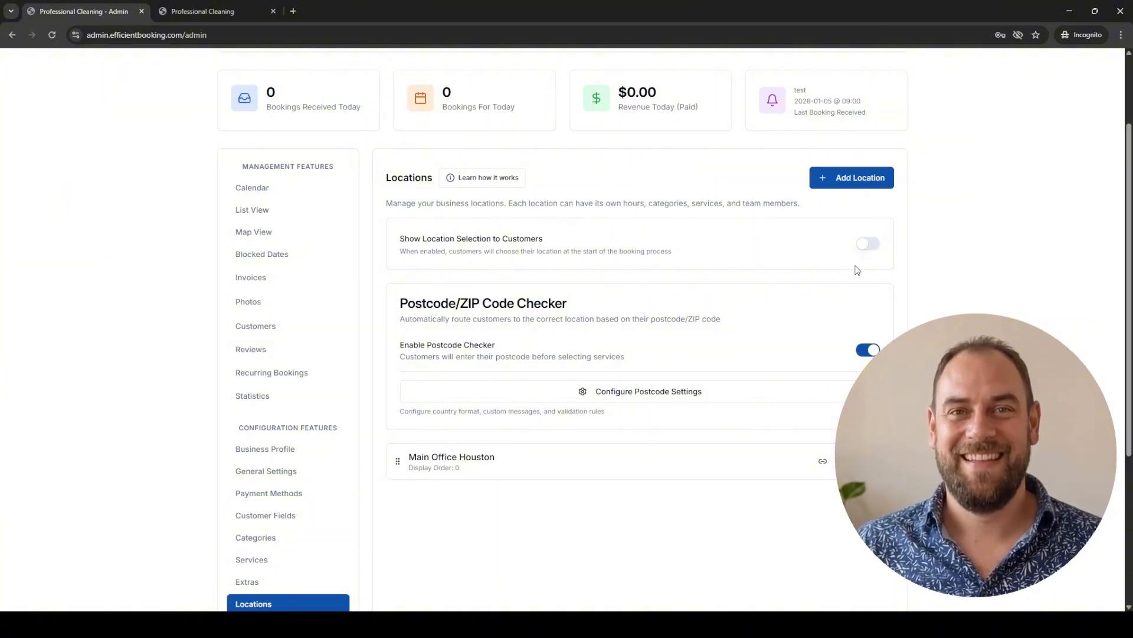
pyautogui.scroll(-1, 856, 267)
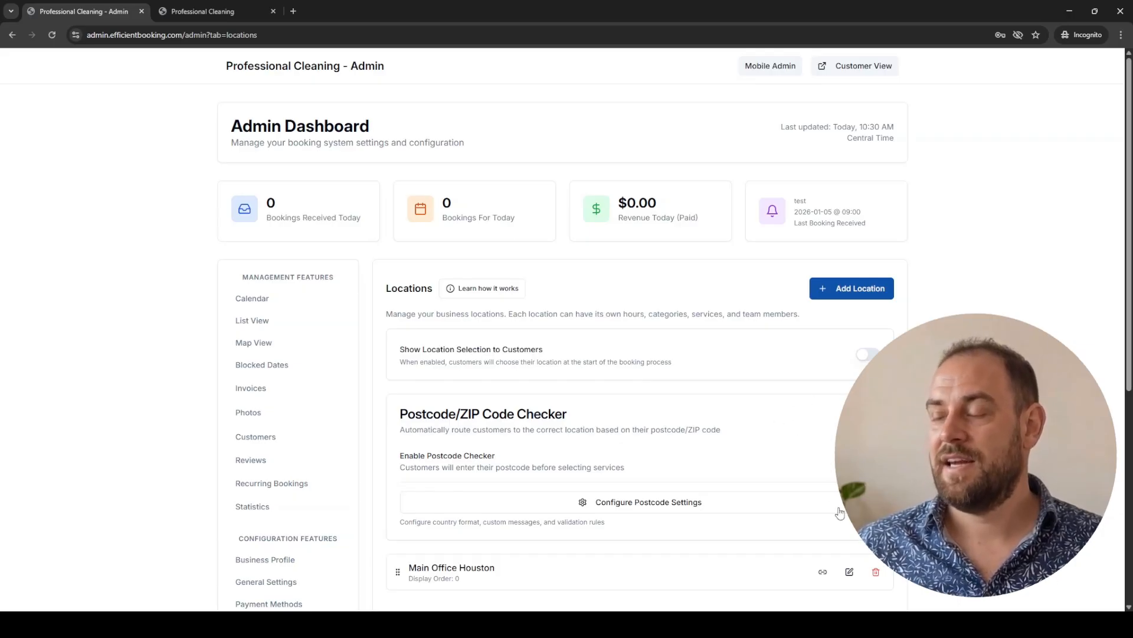
pyautogui.click(850, 572)
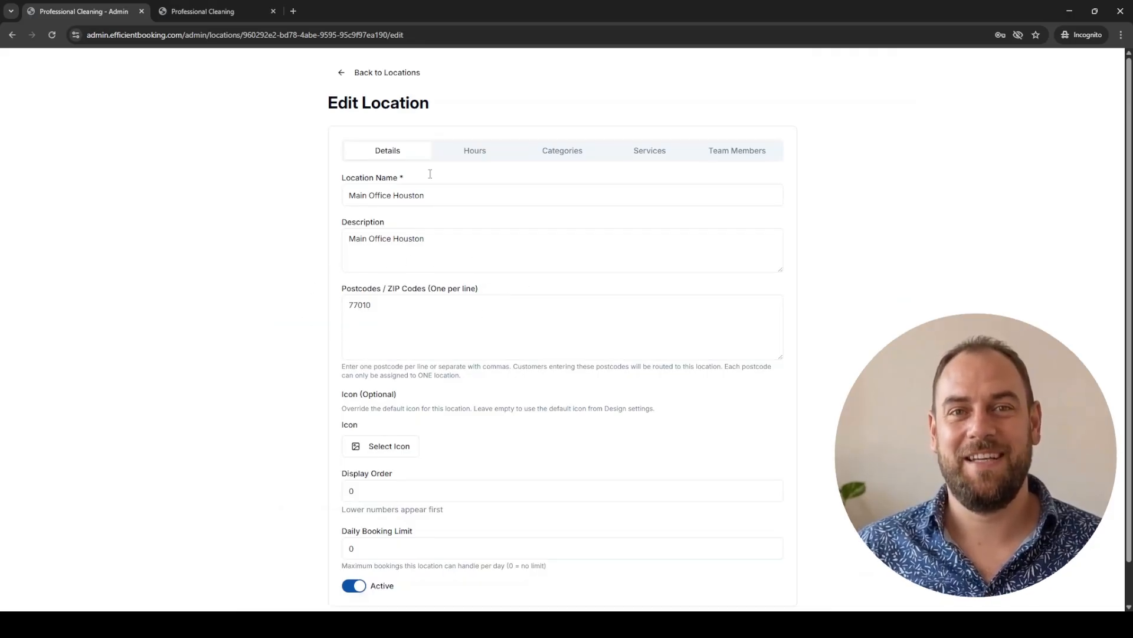
pyautogui.click(376, 72)
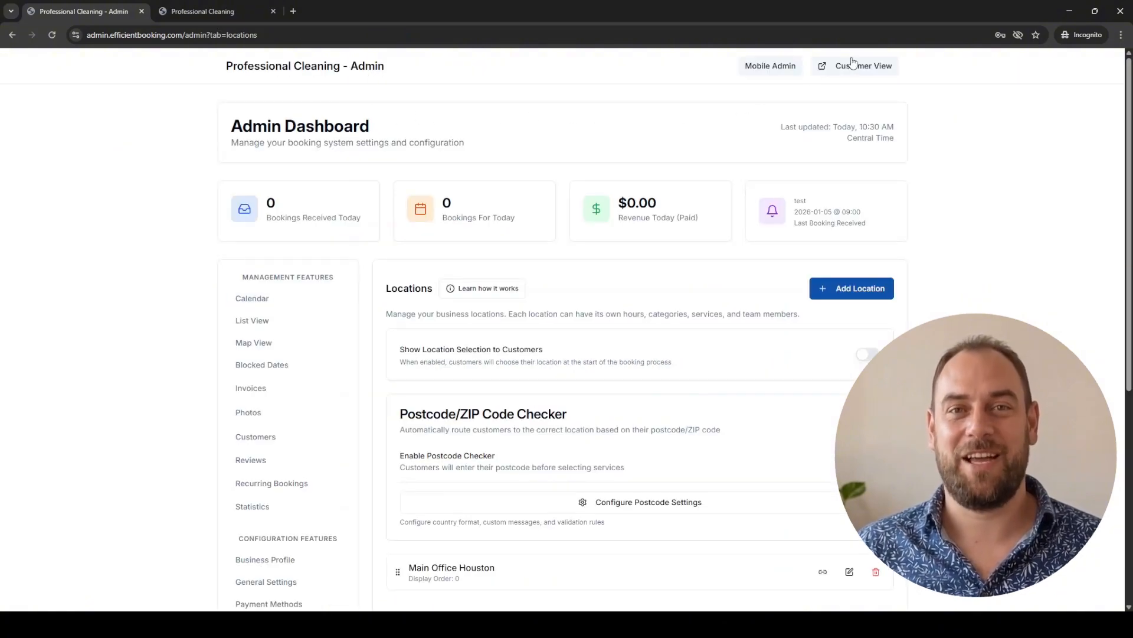
# Switch to the customer booking page, reload it and check the ZIP code 77777 in the postcode step.
pyautogui.click(218, 8)
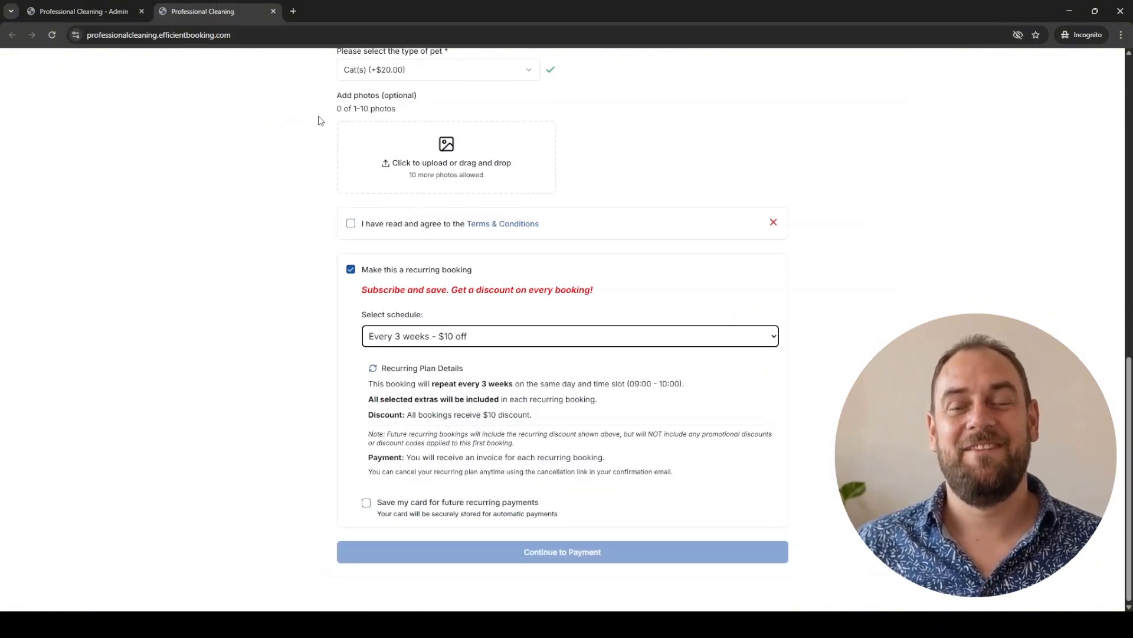
pyautogui.scroll(3, 319, 121)
pyautogui.click(52, 34)
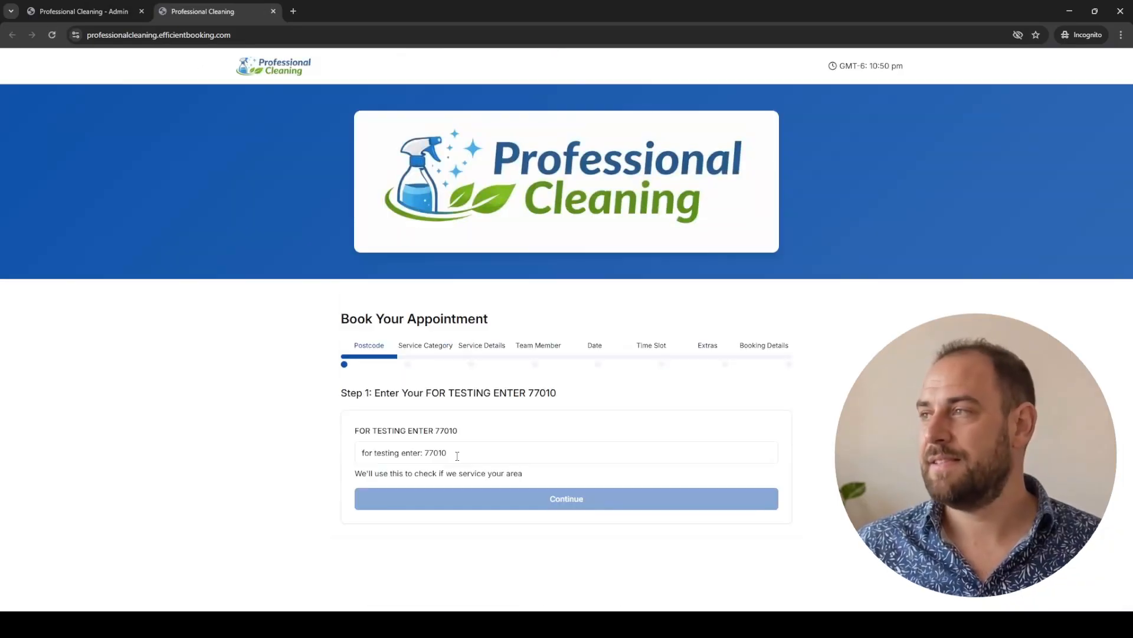
pyautogui.click(457, 456)
pyautogui.write('7777')
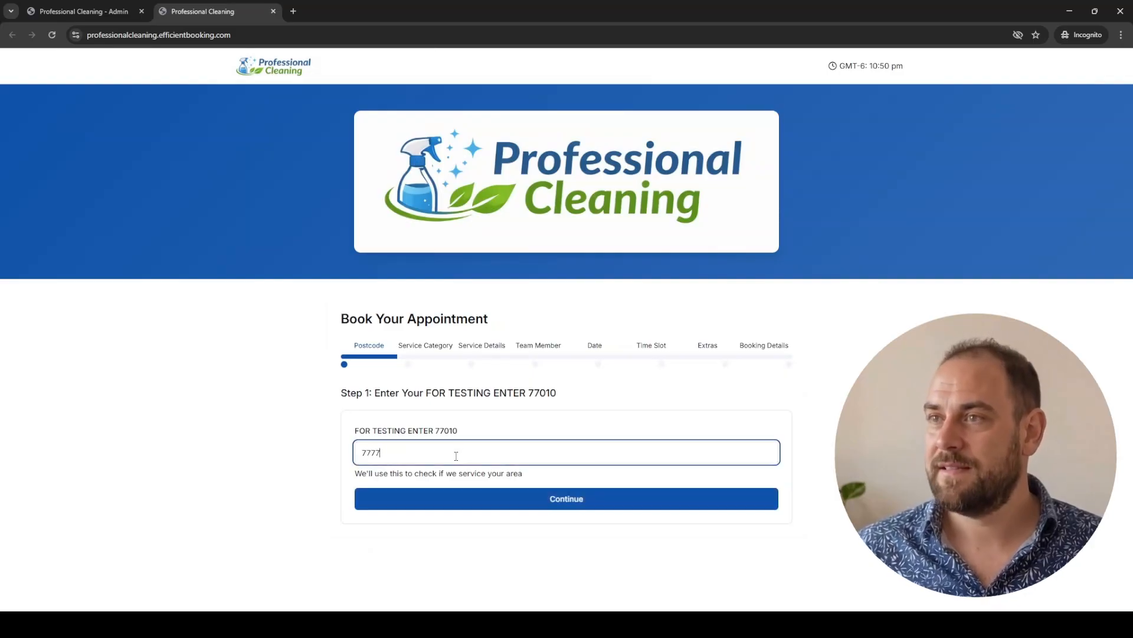
pyautogui.write('7')
pyautogui.click(509, 499)
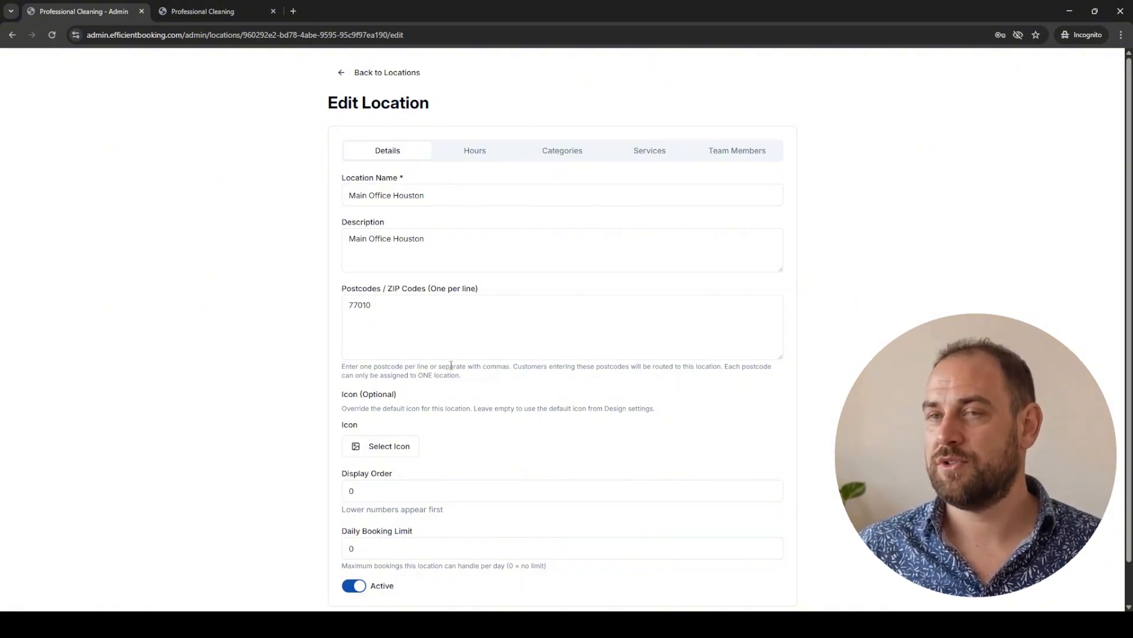
# Demonstrate a comma separator after ZIP code 77010 for Main Office Houston, and review the location's hours, categories, services and team members.
pyautogui.click(384, 309)
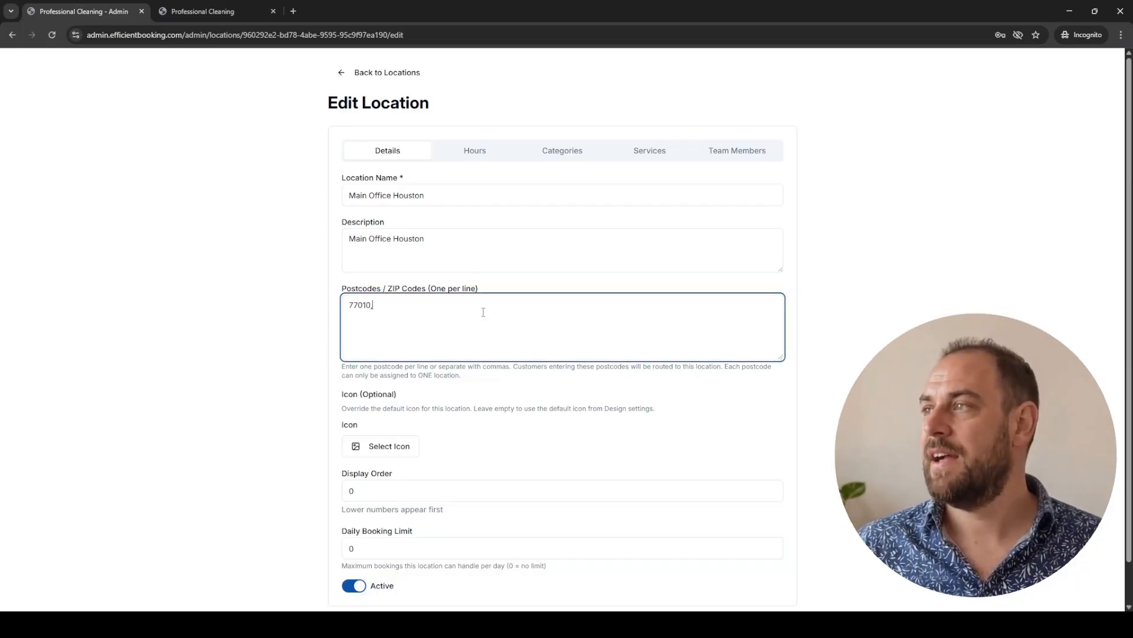
pyautogui.click(476, 155)
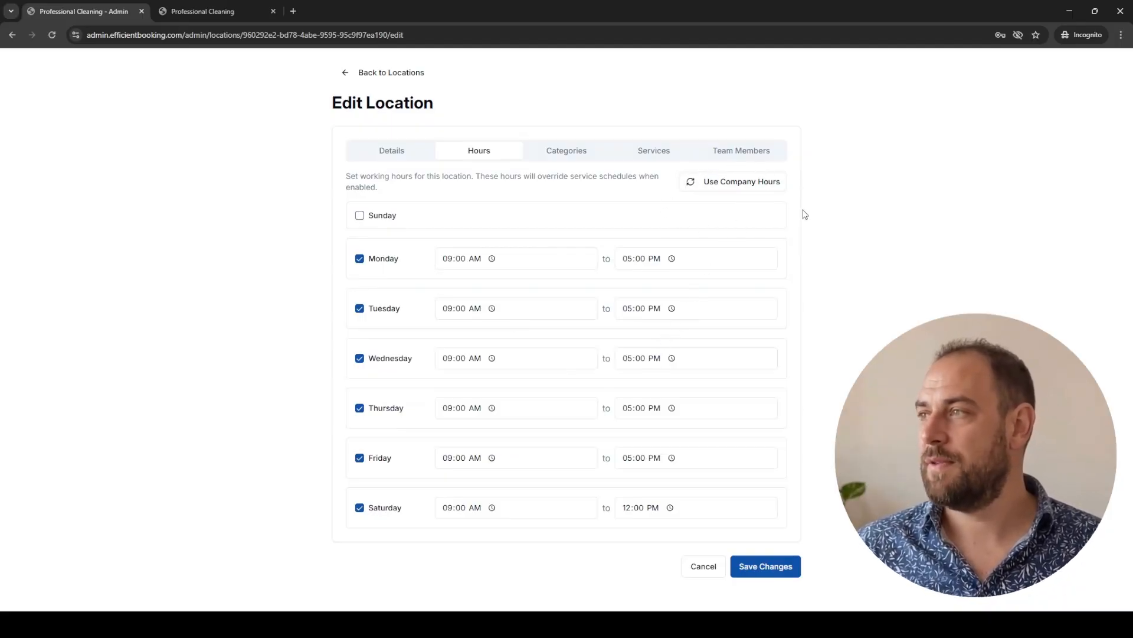
pyautogui.click(564, 154)
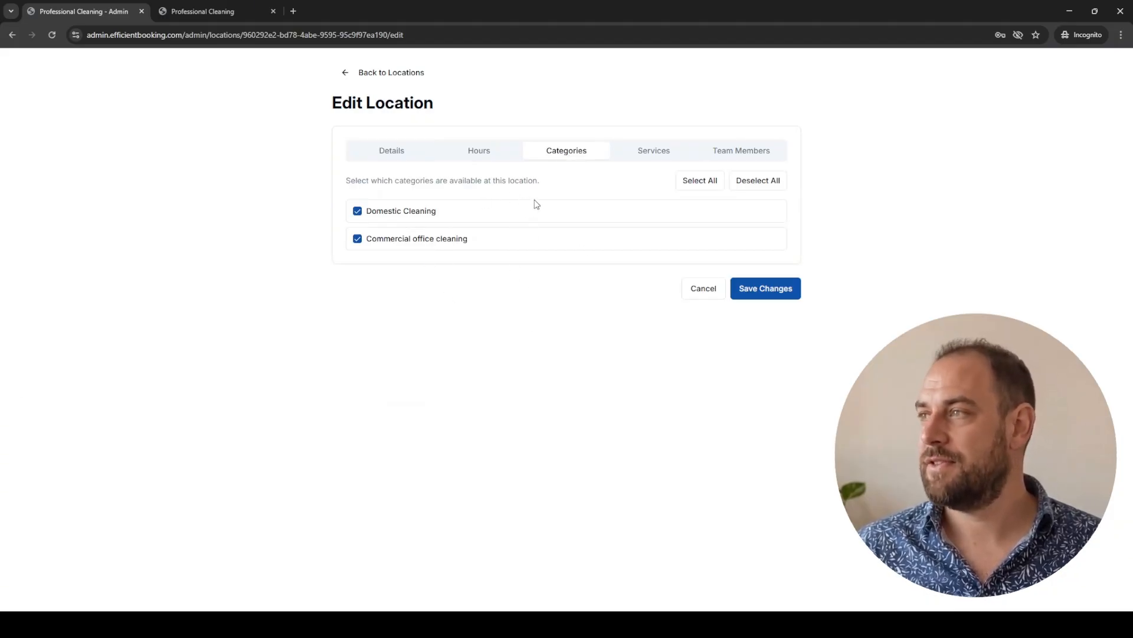
pyautogui.click(646, 154)
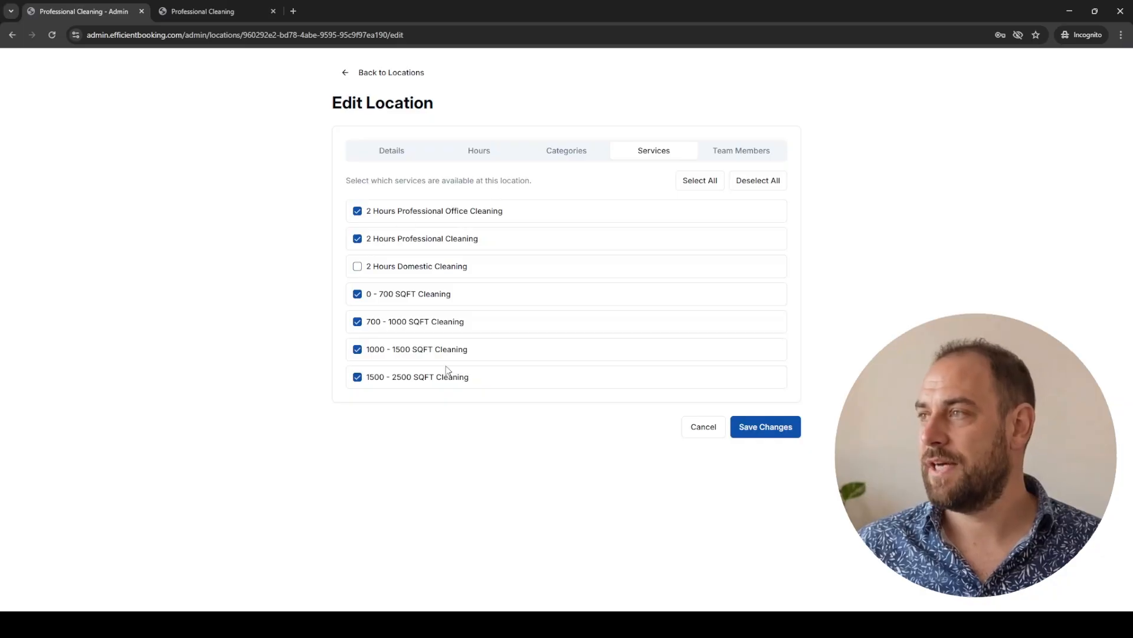
pyautogui.click(745, 155)
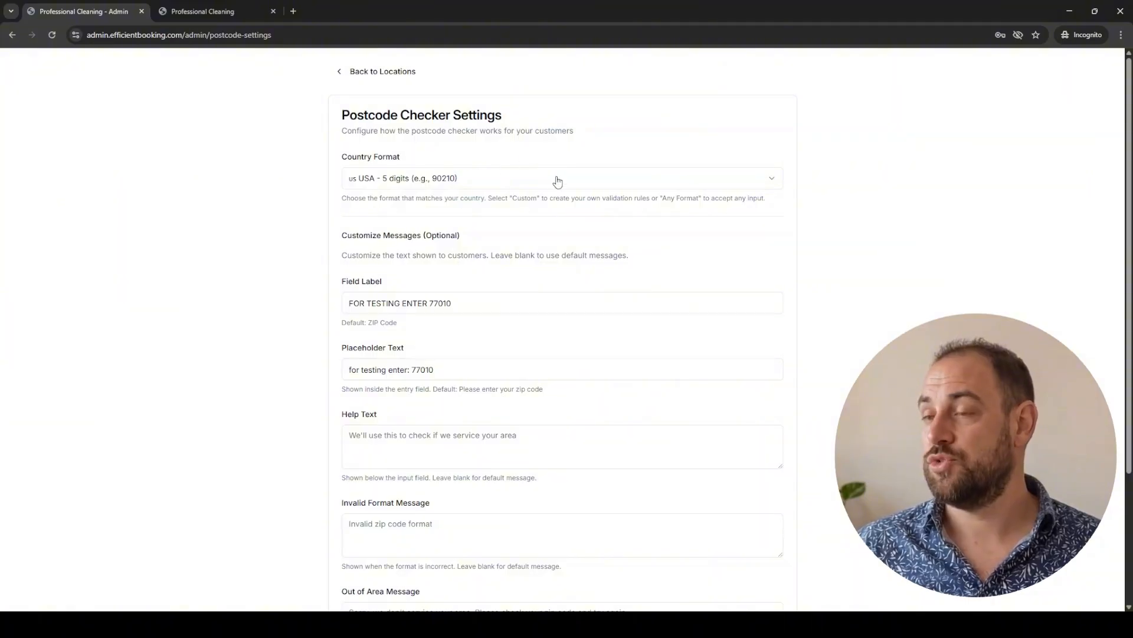
# Review the country formats and customizable messages in the Postcode Checker Settings, keep the USA 5-digit format and save the settings.
pyautogui.click(515, 180)
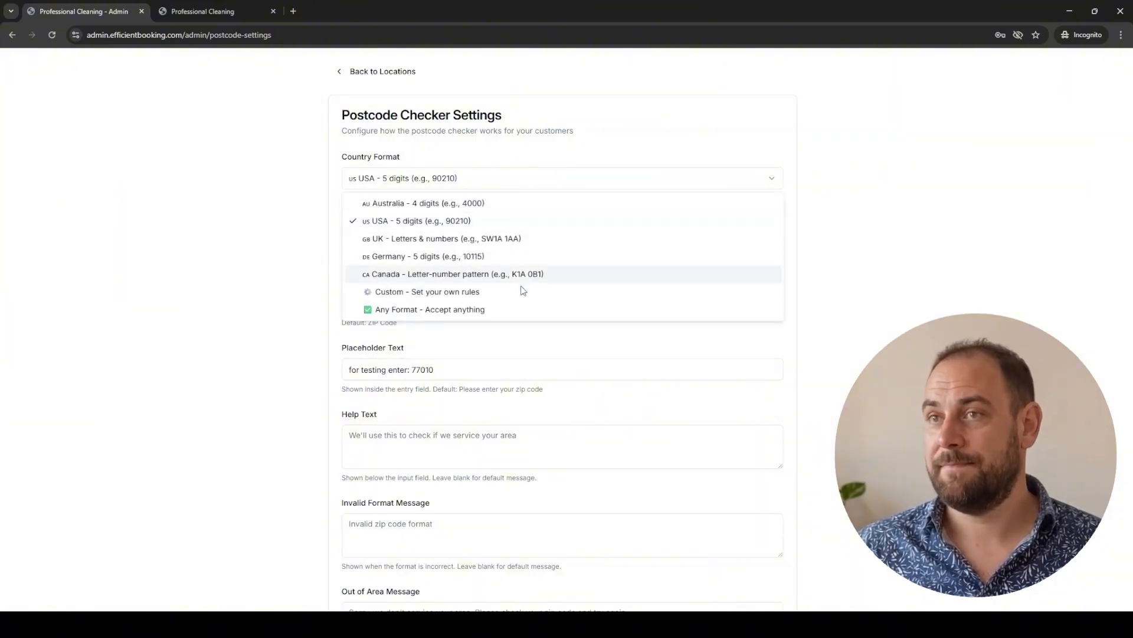
pyautogui.click(885, 248)
pyautogui.scroll(-1, 629, 325)
pyautogui.scroll(-2, 625, 322)
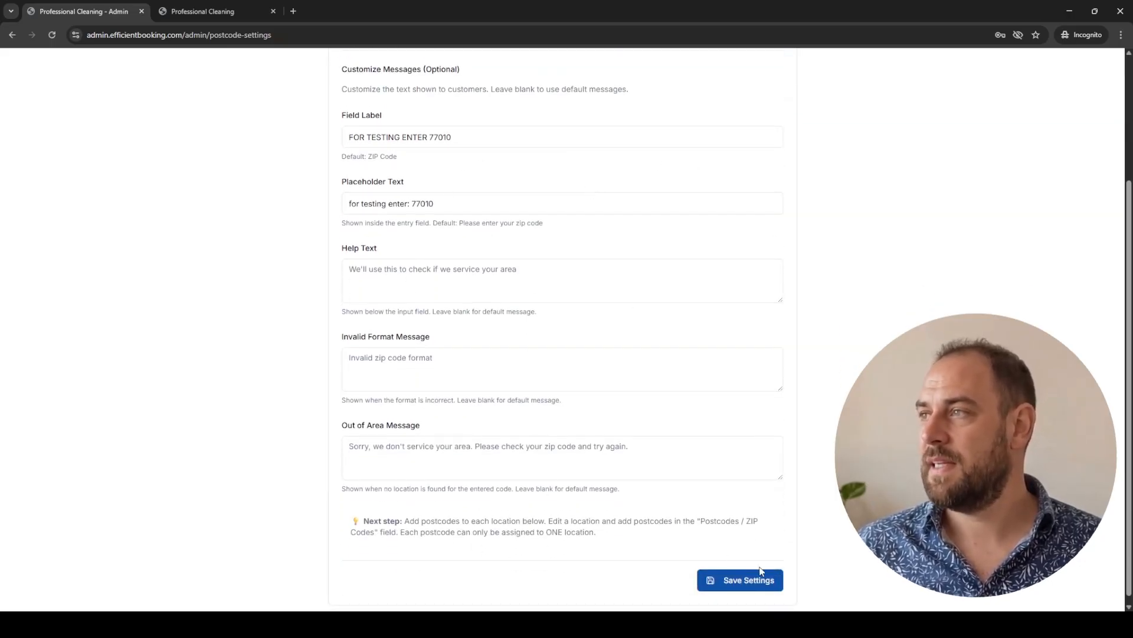
pyautogui.click(760, 584)
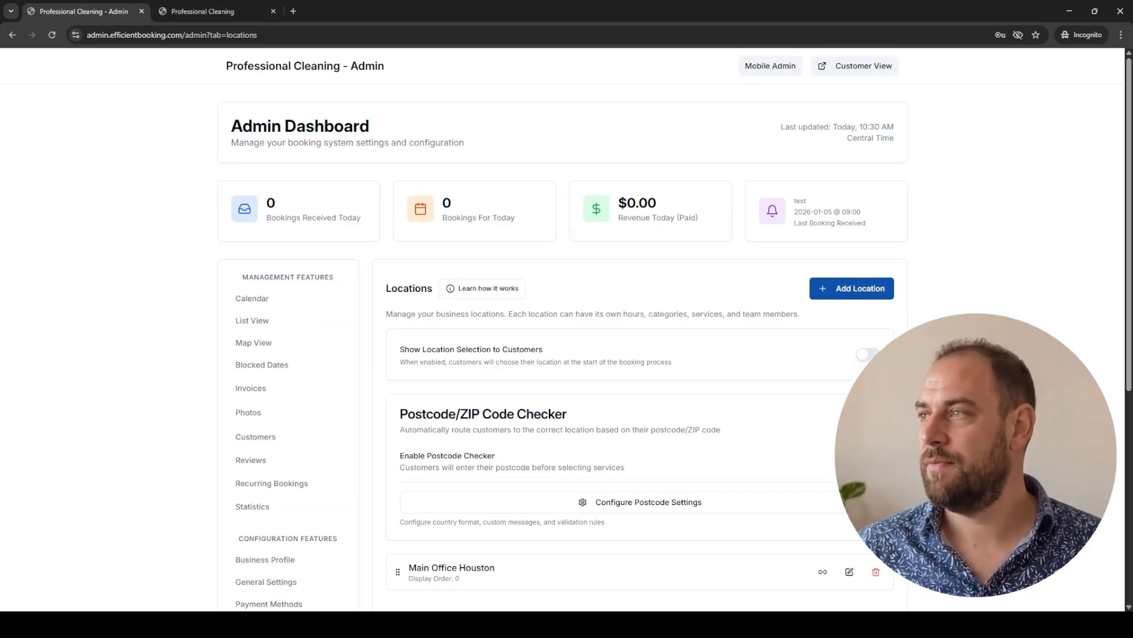
# Return to the customer booking page, replace the ZIP code with 77777 and submit it to test the out-of-area response.
pyautogui.click(189, 11)
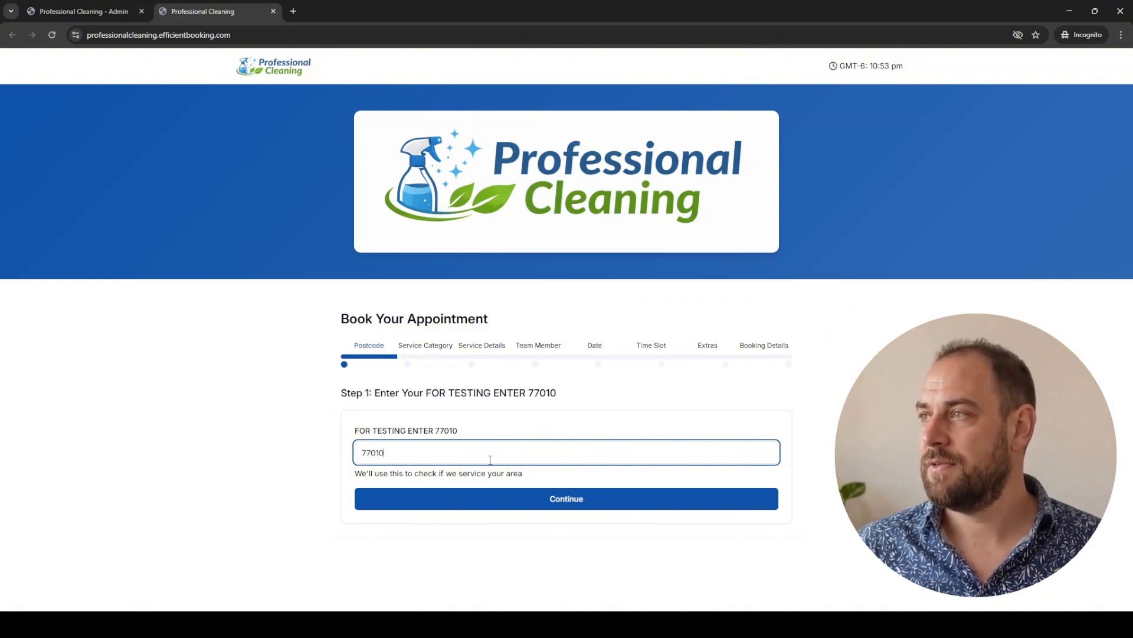
pyautogui.moveTo(490, 458); pyautogui.dragTo(204, 442)
pyautogui.write('77777')
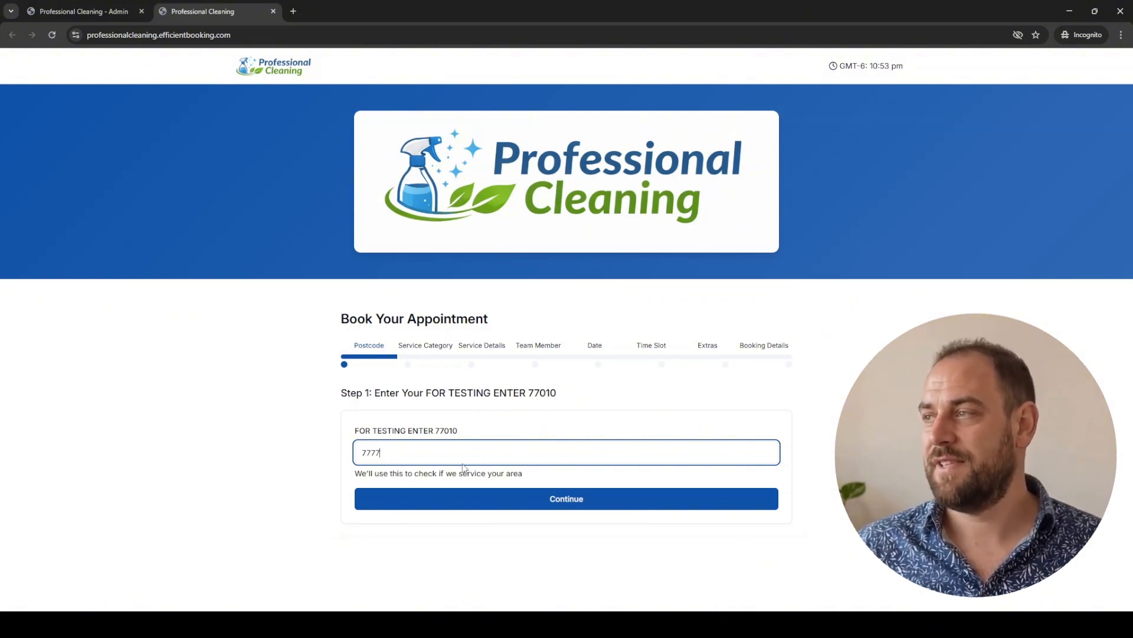
pyautogui.click(471, 505)
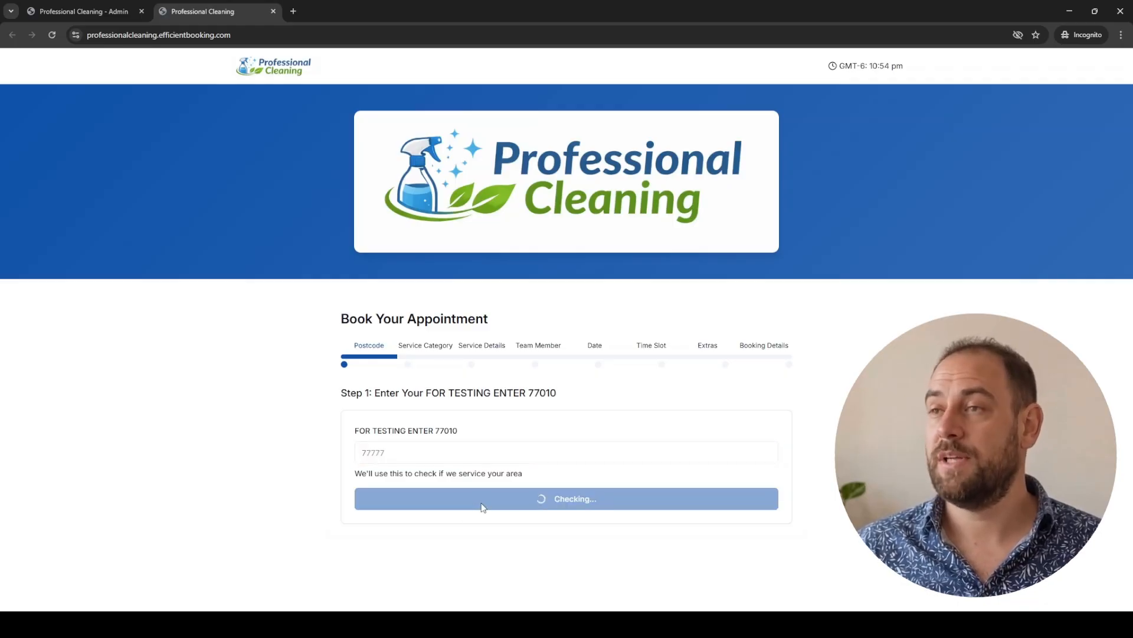
# Replace the ZIP code in the booking form with 77010 and continue the booking.
pyautogui.doubleClick(406, 455)
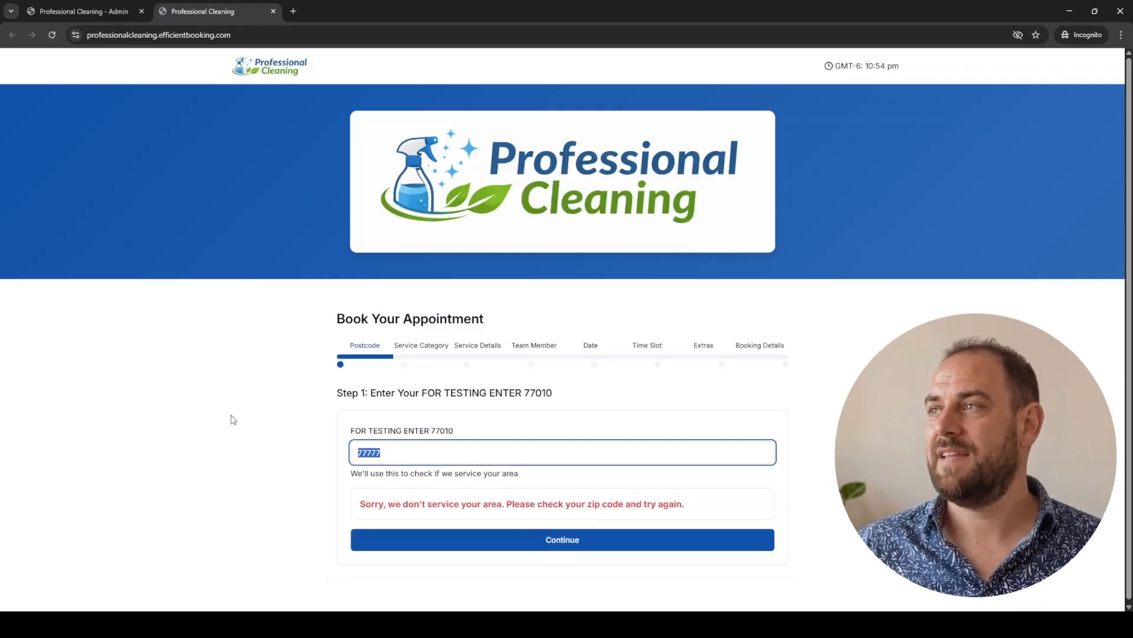
pyautogui.write('77010')
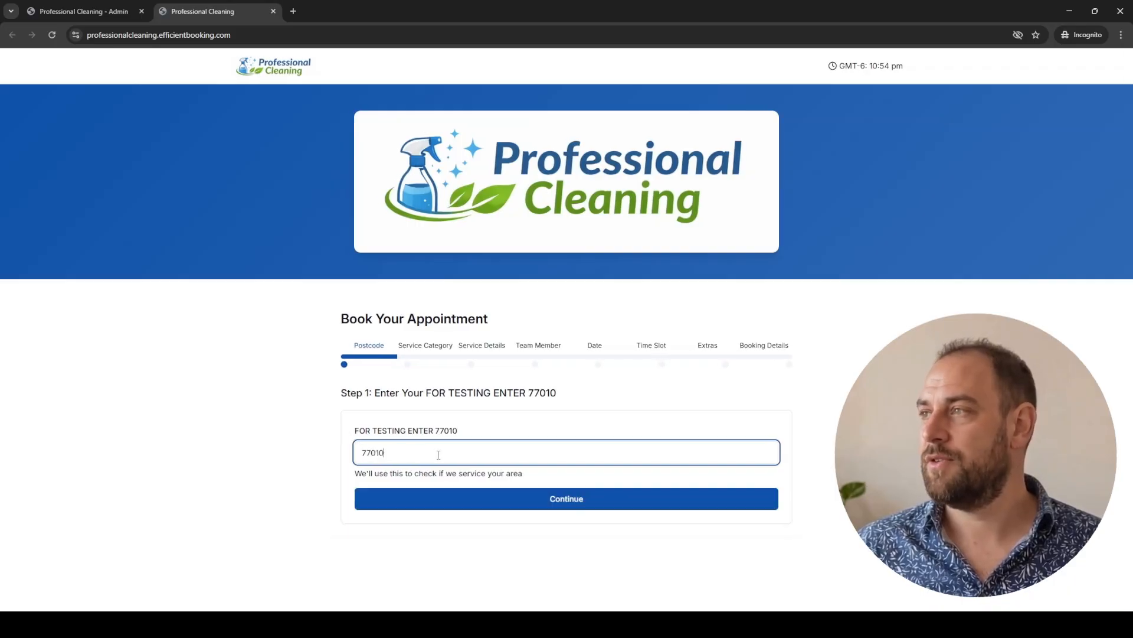
pyautogui.click(577, 505)
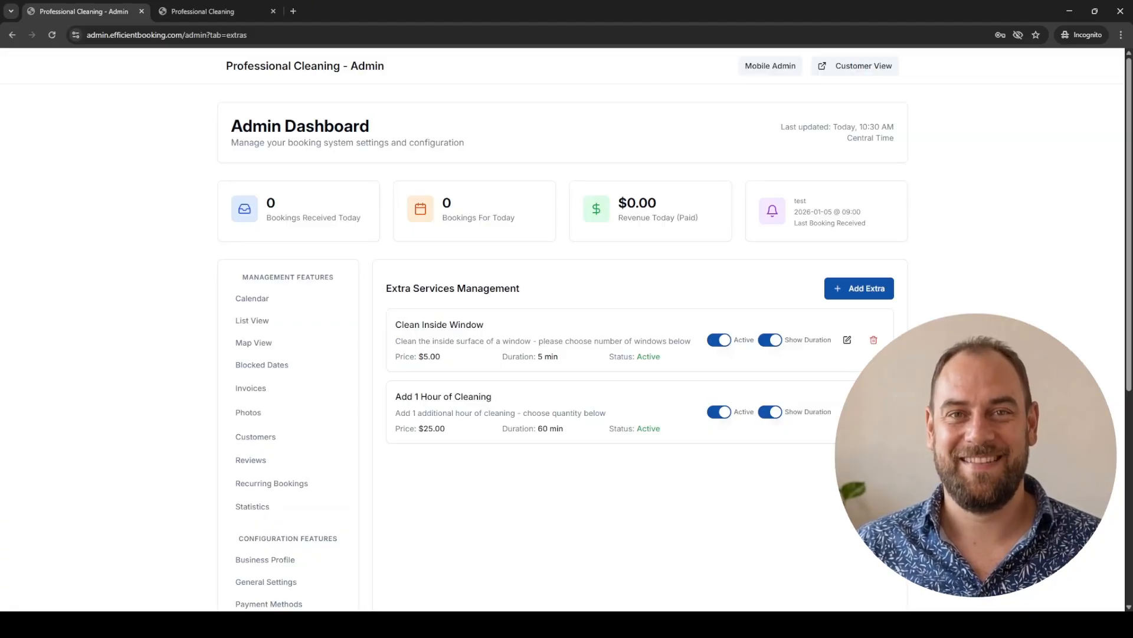
# Open the Clean Inside Window extra for editing and review its price, payment mode, duration, quantity option and available services.
pyautogui.click(848, 341)
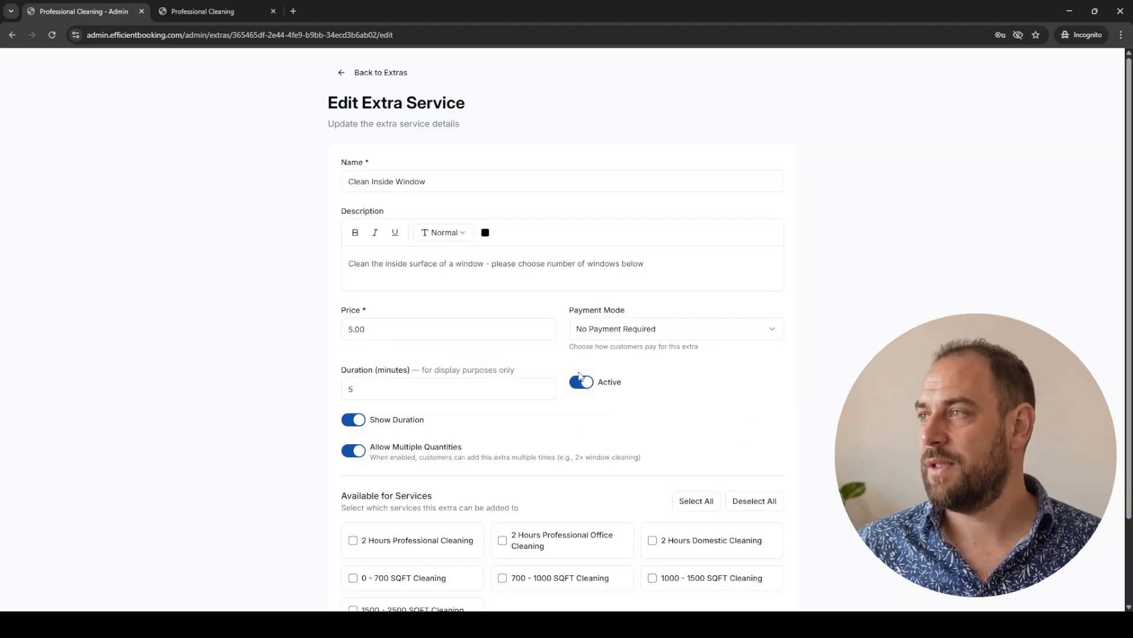
pyautogui.scroll(-2, 476, 383)
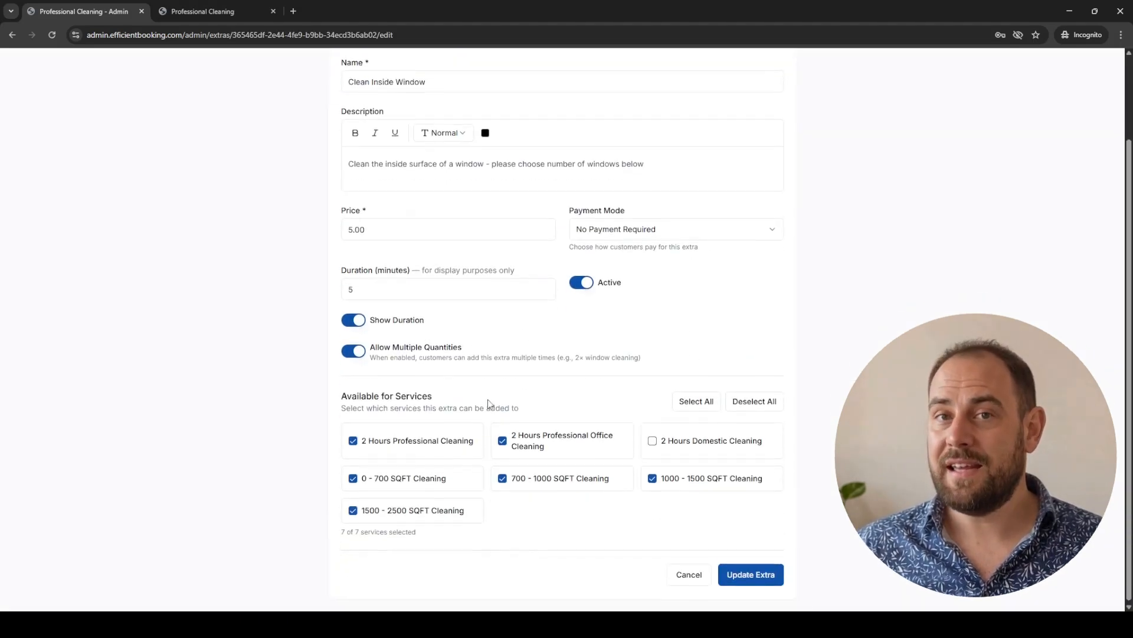
pyautogui.scroll(1, 488, 404)
pyautogui.scroll(-1, 489, 404)
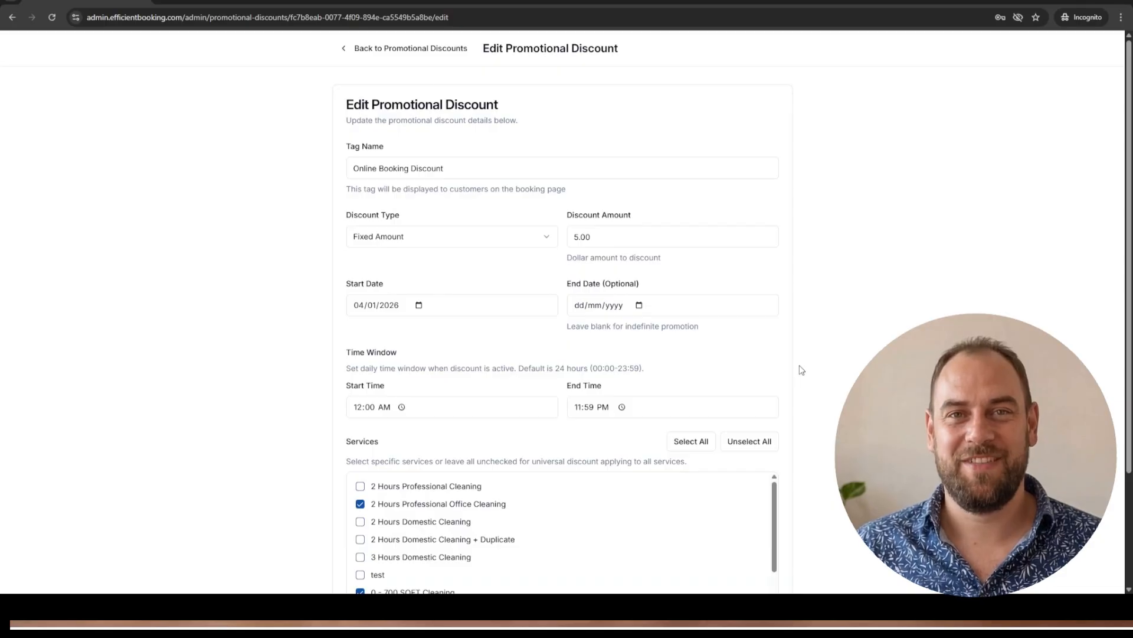
# Review the amount, dates, time window and services of the Online Booking Discount, and return to the promotional discounts.
pyautogui.scroll(-3, 801, 370)
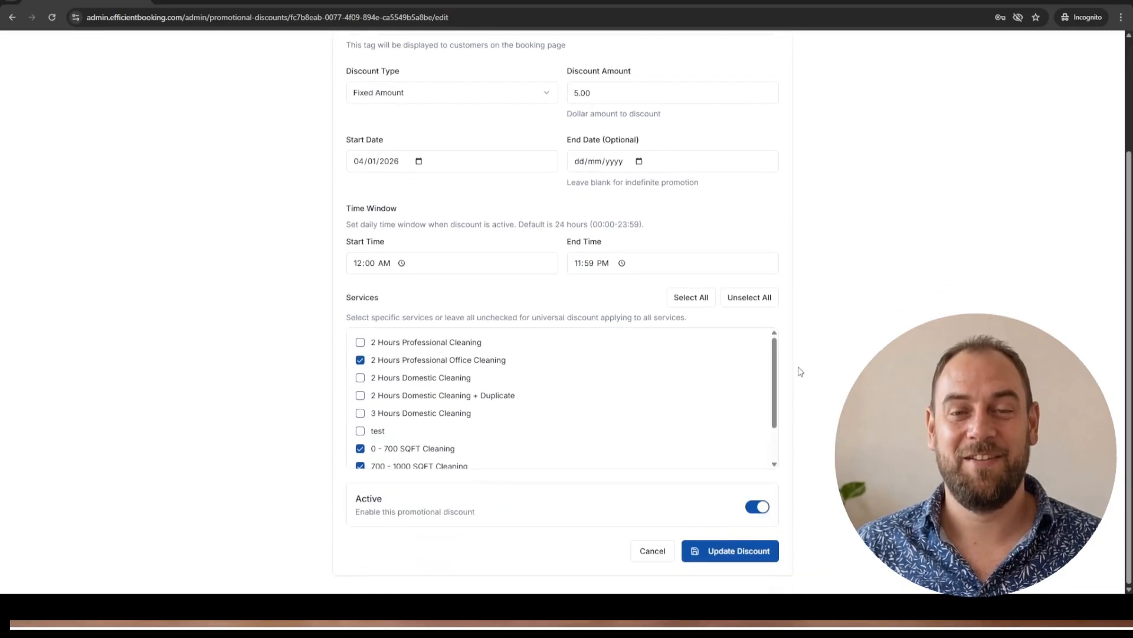
pyautogui.scroll(3, 801, 371)
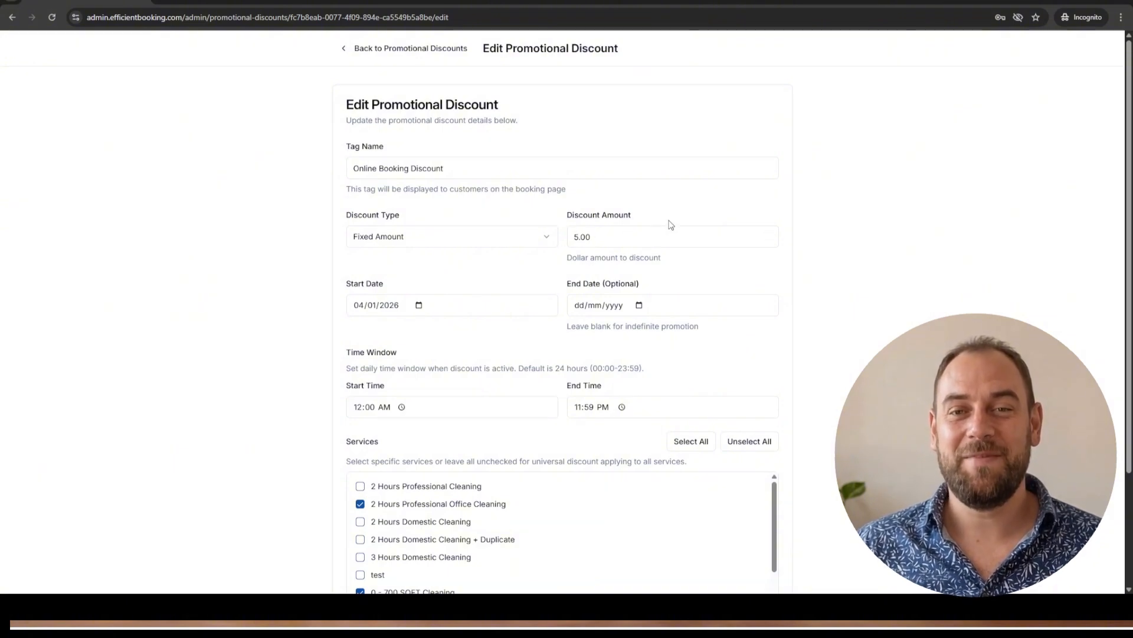
pyautogui.click(402, 54)
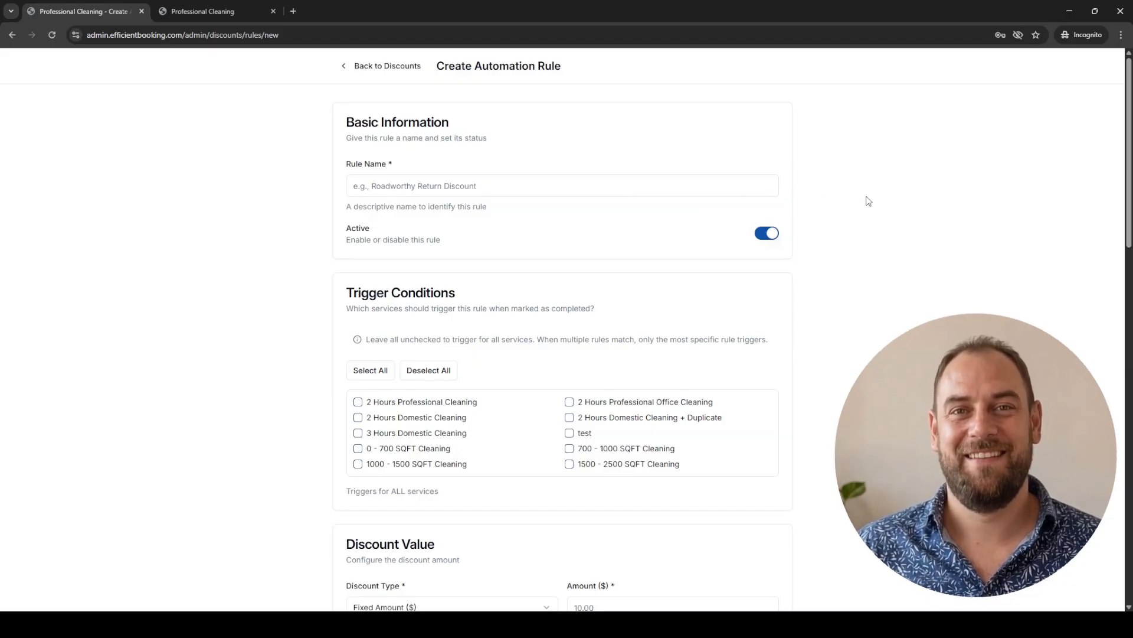
# Examine the new automation rule form's trigger services, discount value, expiry, applicability and customer email settings.
pyautogui.scroll(-8, 831, 237)
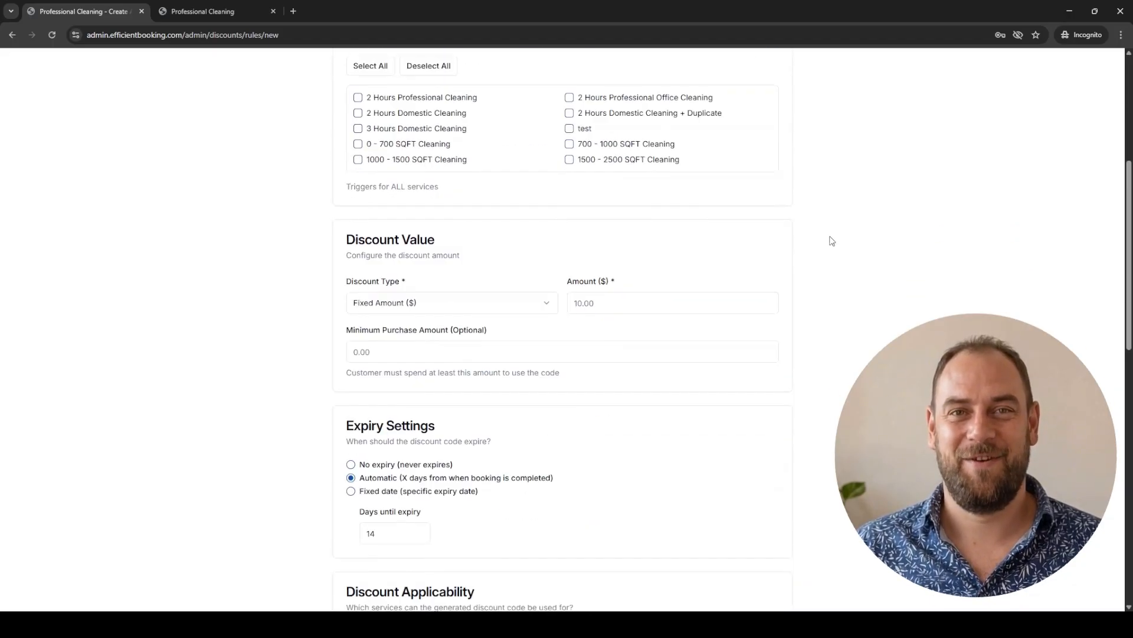
pyautogui.scroll(-4, 830, 242)
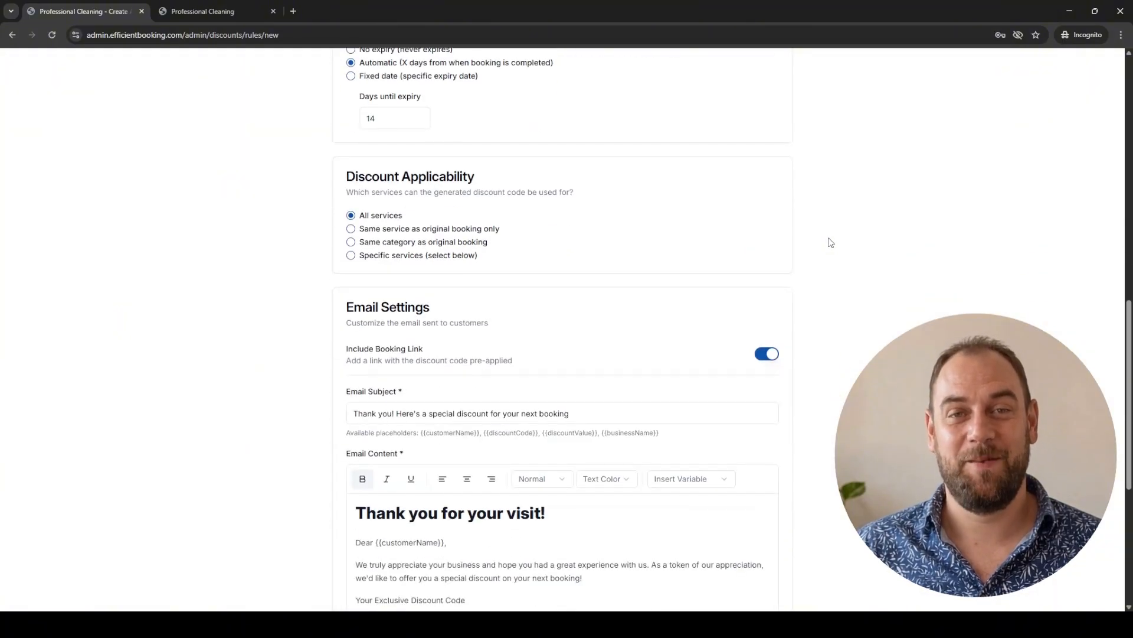
pyautogui.scroll(-6, 830, 244)
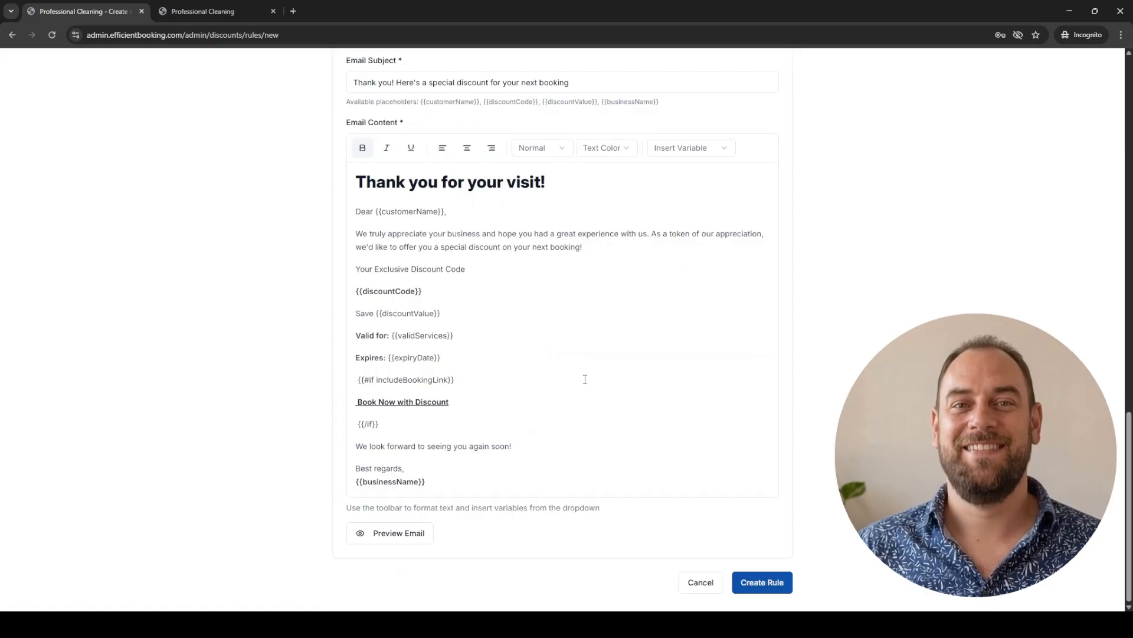
pyautogui.scroll(6, 585, 372)
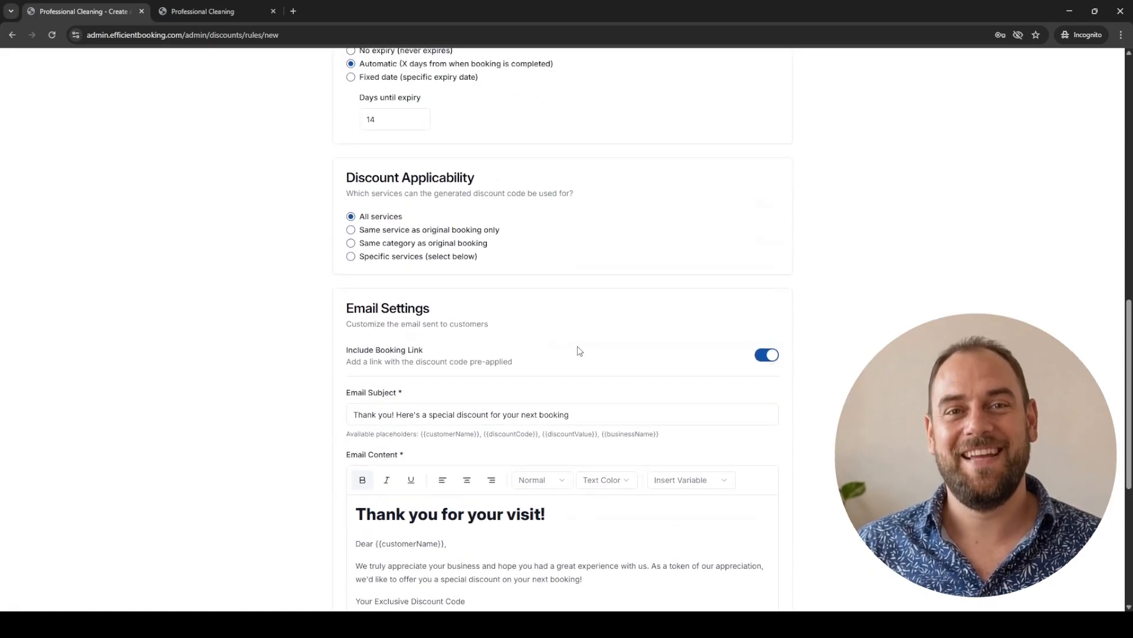
pyautogui.scroll(1, 578, 349)
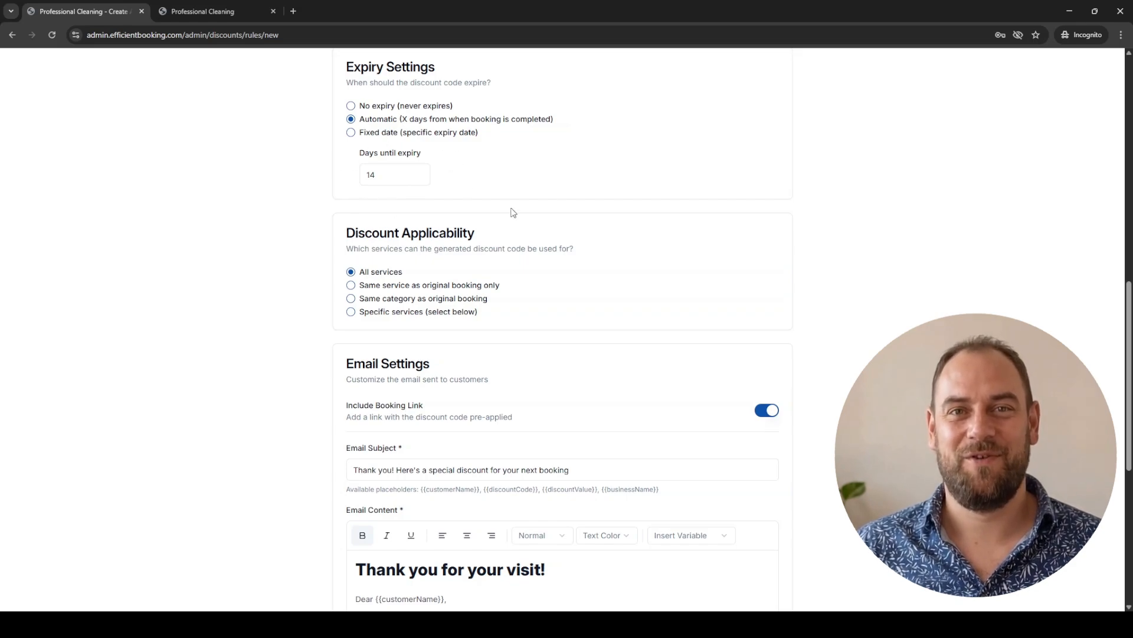
pyautogui.scroll(4, 561, 186)
pyautogui.scroll(5, 561, 187)
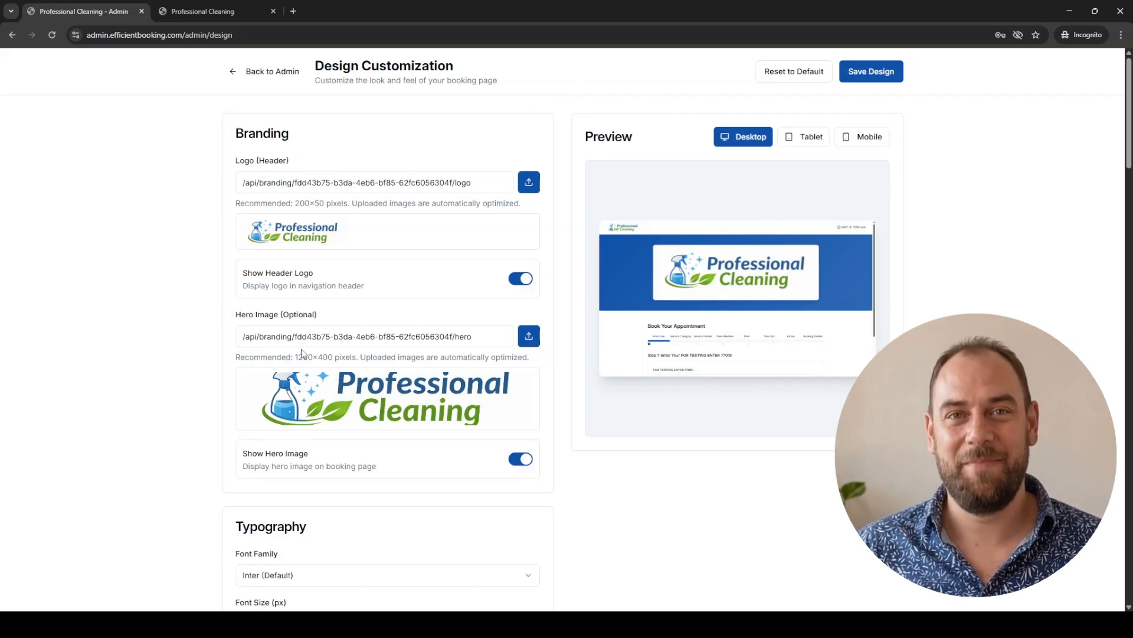
# Examine the booking page's design options for branding, typography, colors, headline, default icons and team member photos.
pyautogui.scroll(-8, 302, 352)
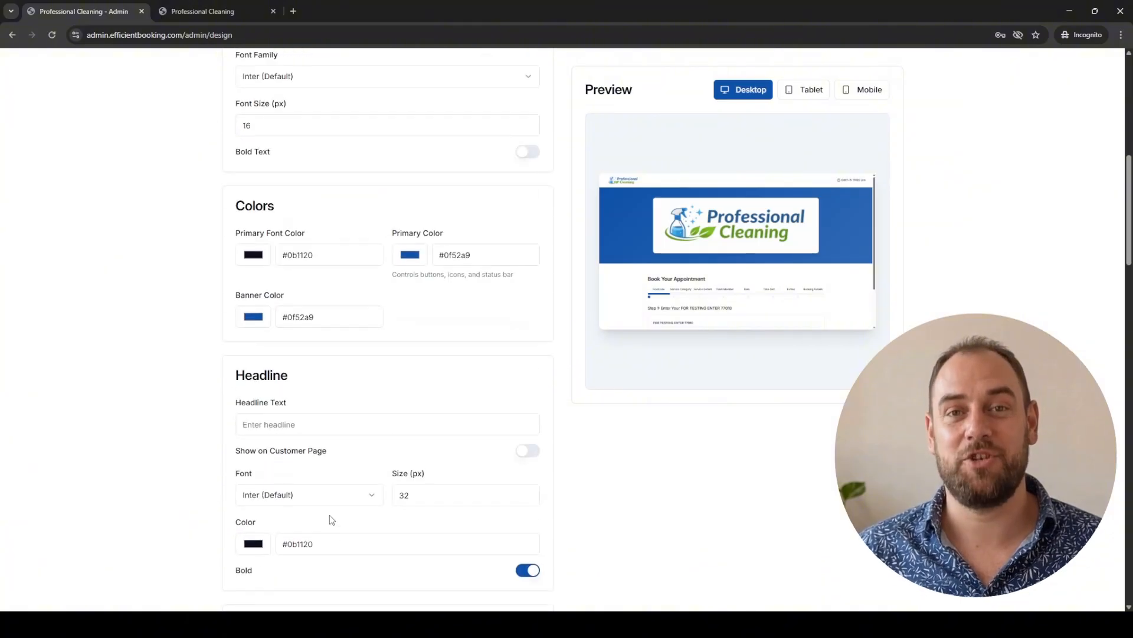
pyautogui.scroll(-12, 332, 520)
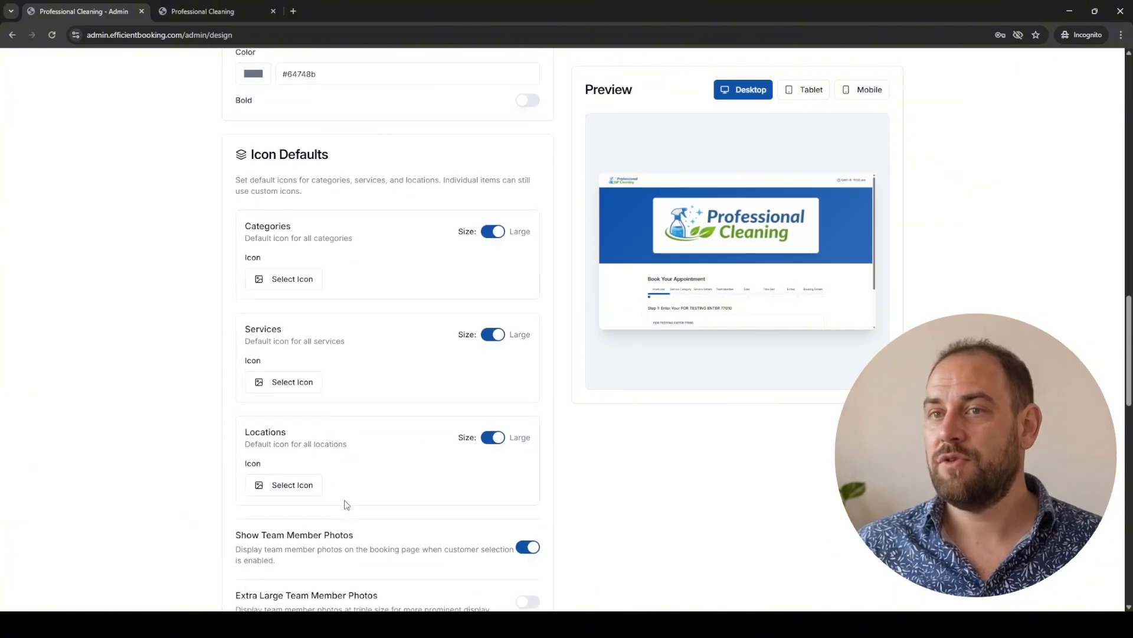
pyautogui.scroll(-3, 347, 505)
pyautogui.scroll(20, 355, 494)
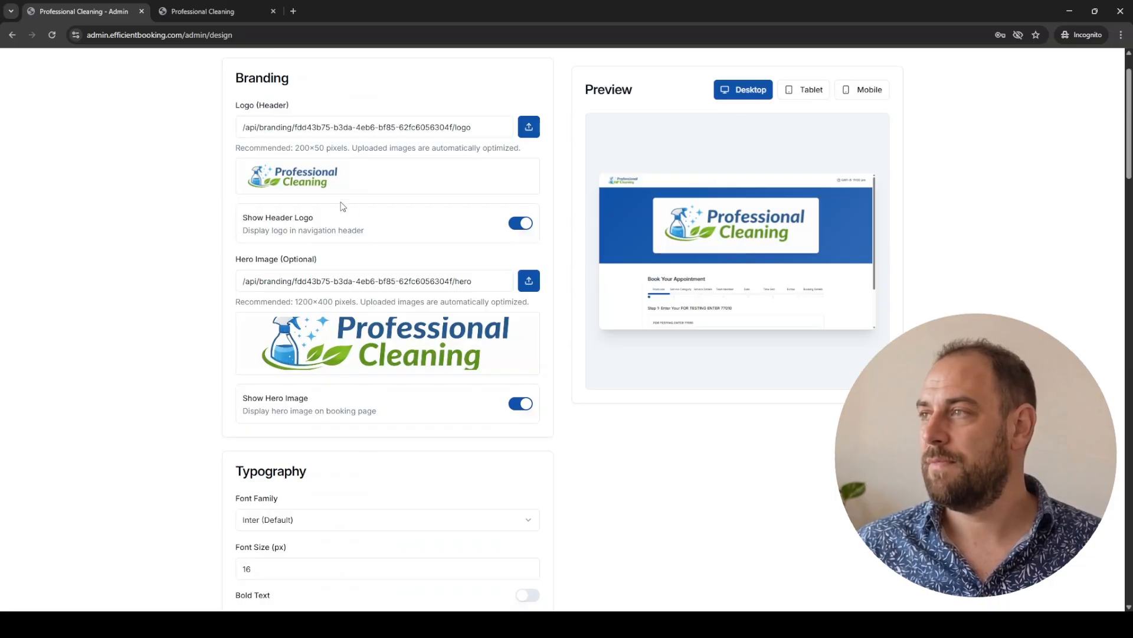
pyautogui.scroll(1, 347, 252)
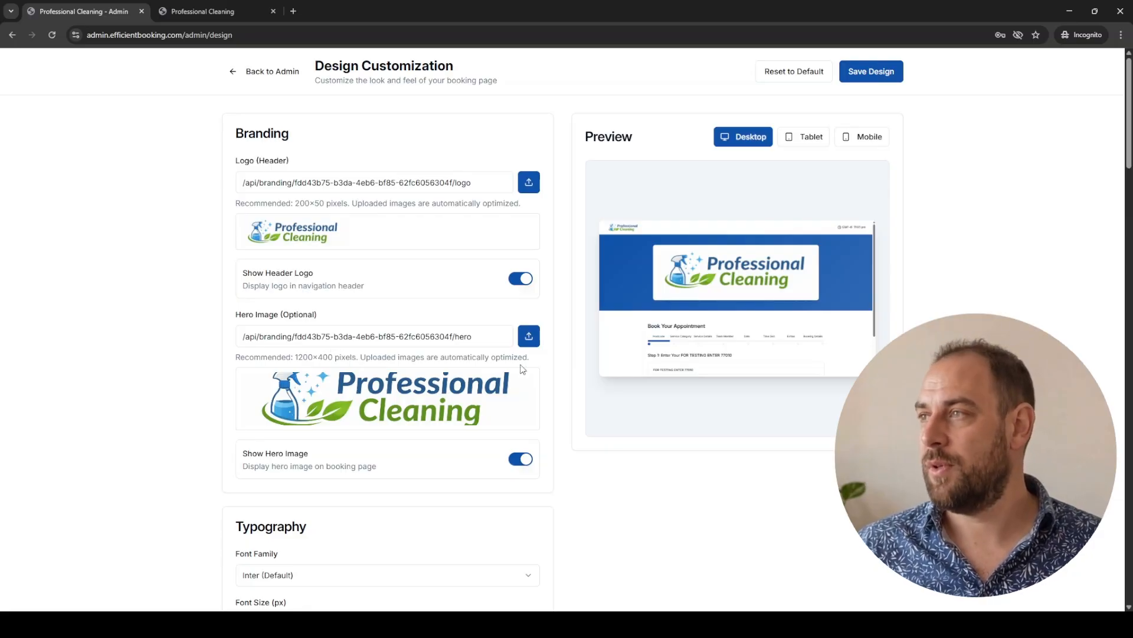
pyautogui.scroll(-1, 927, 292)
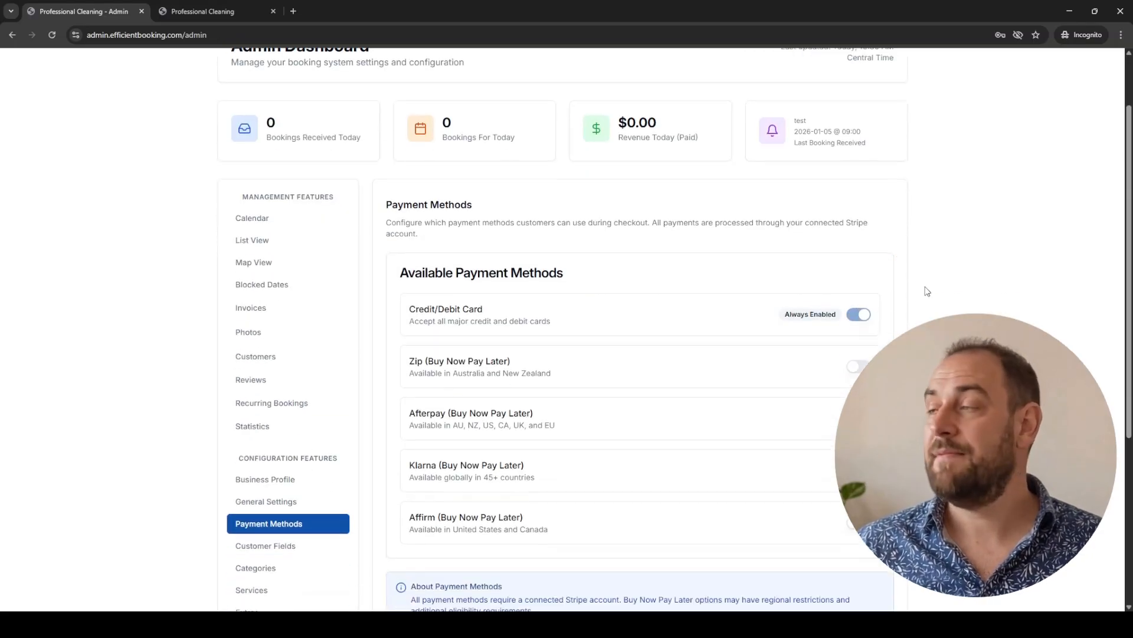
# Open the Reviews section and examine the review page URL, customer messages, Google review link and notification settings.
pyautogui.scroll(-1, 926, 292)
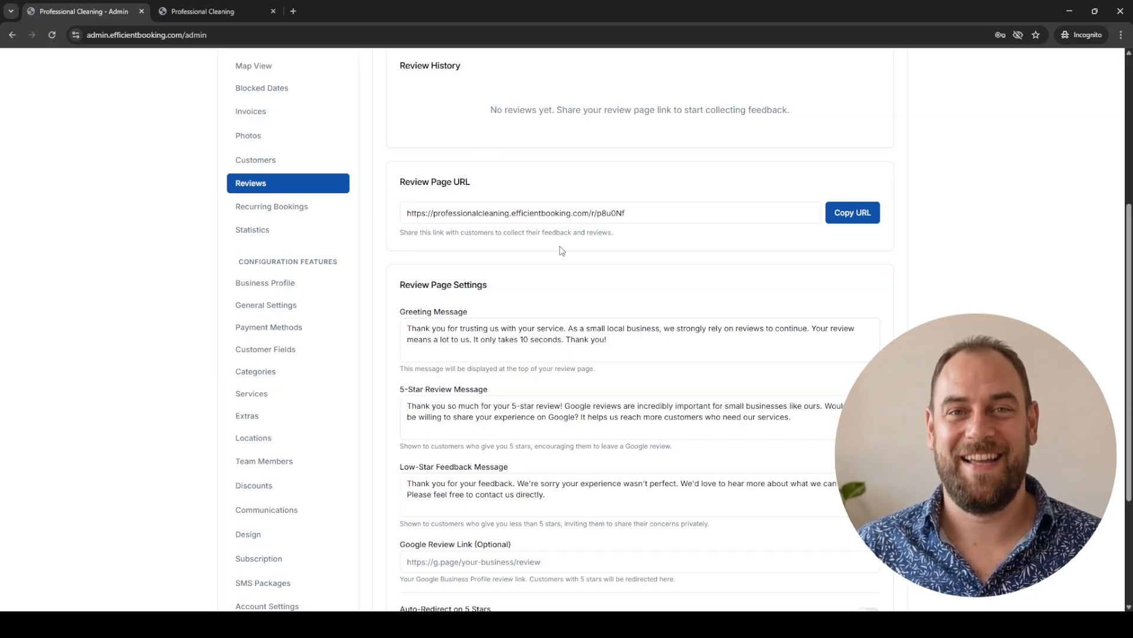
pyautogui.scroll(-3, 594, 301)
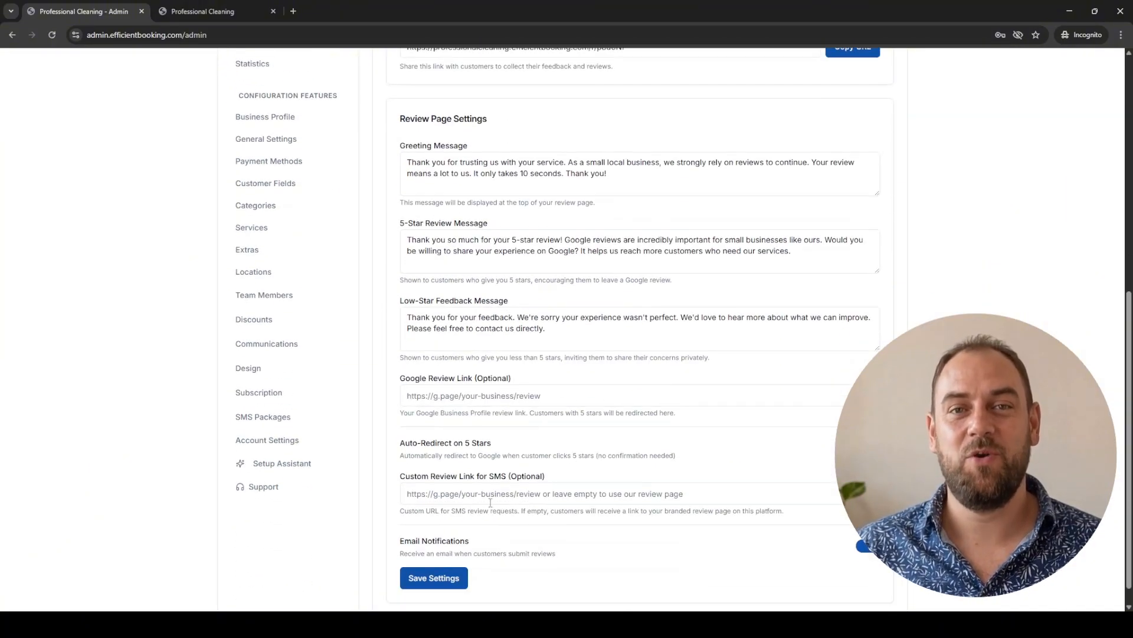
pyautogui.scroll(3, 490, 502)
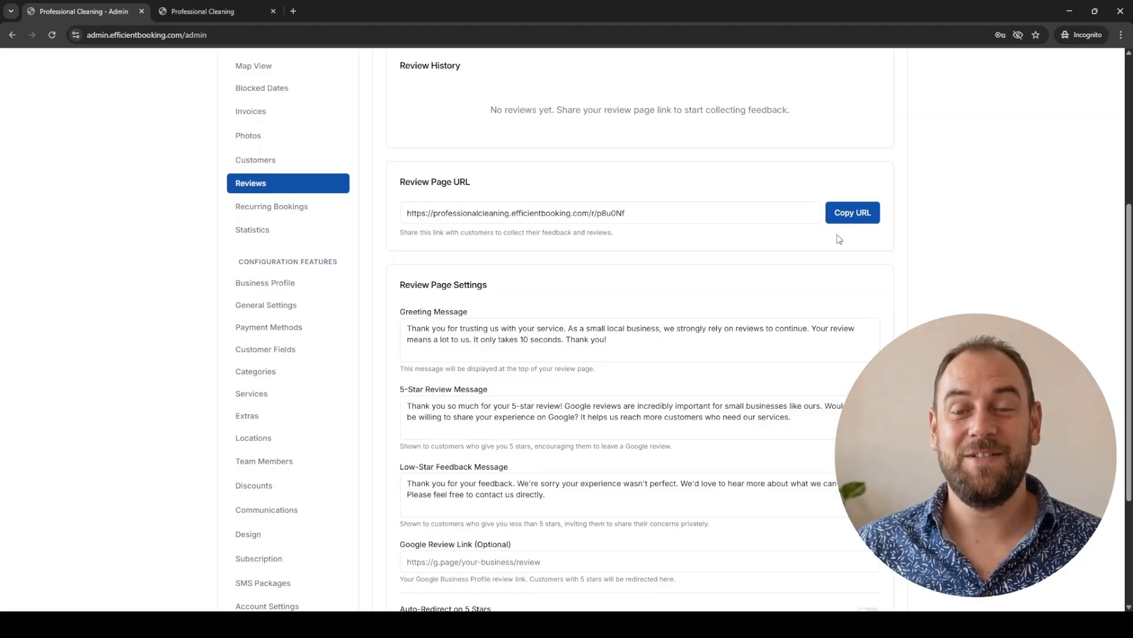
# Read the Setup Assistant's SMS Packages section and choose to set up recurring bookings.
pyautogui.scroll(-1, 782, 271)
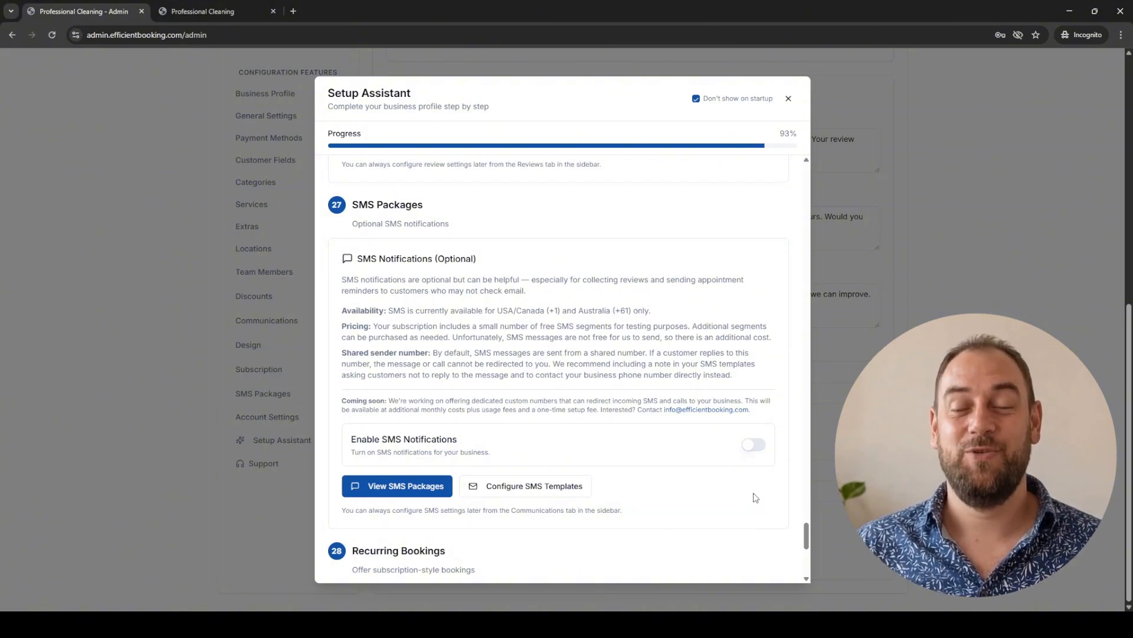
pyautogui.scroll(-1, 755, 496)
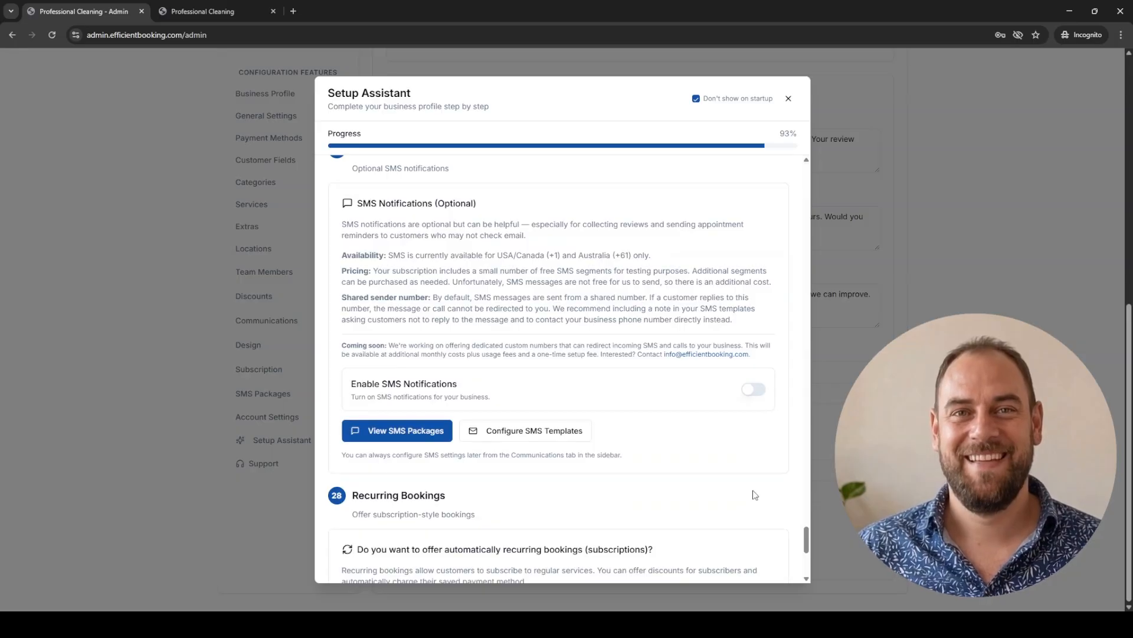
pyautogui.scroll(-2, 753, 494)
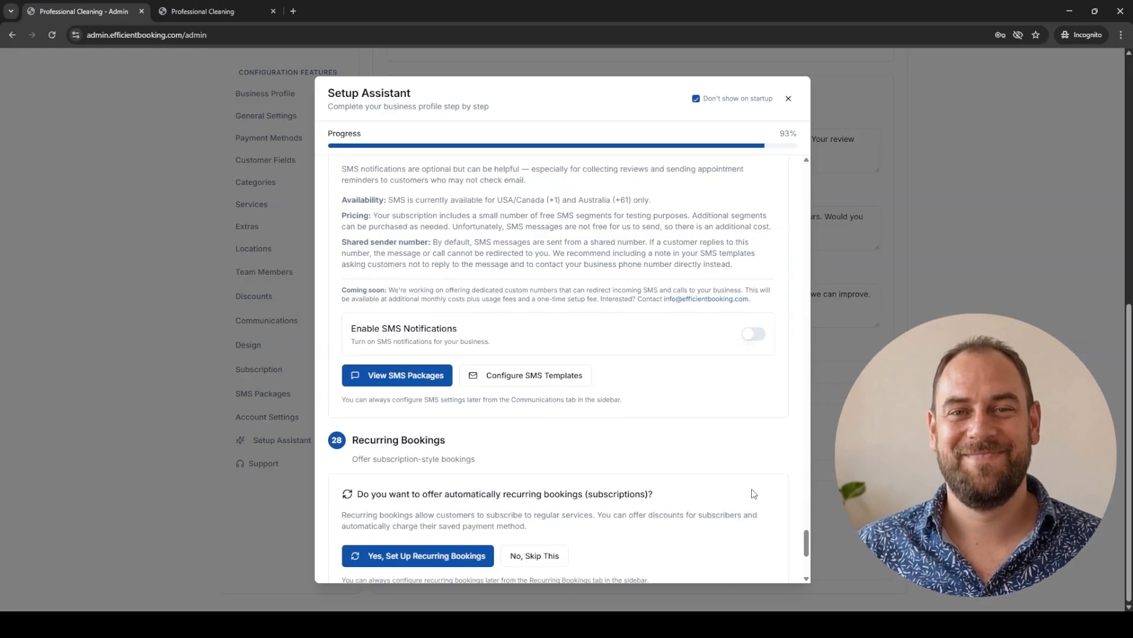
pyautogui.scroll(-2, 754, 494)
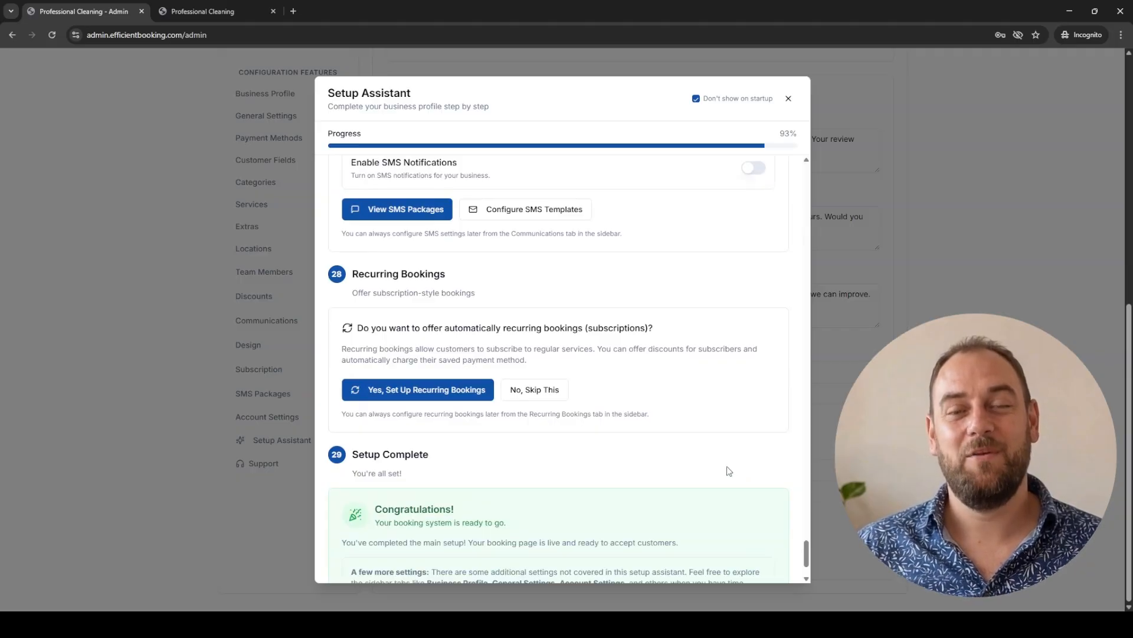
pyautogui.click(466, 391)
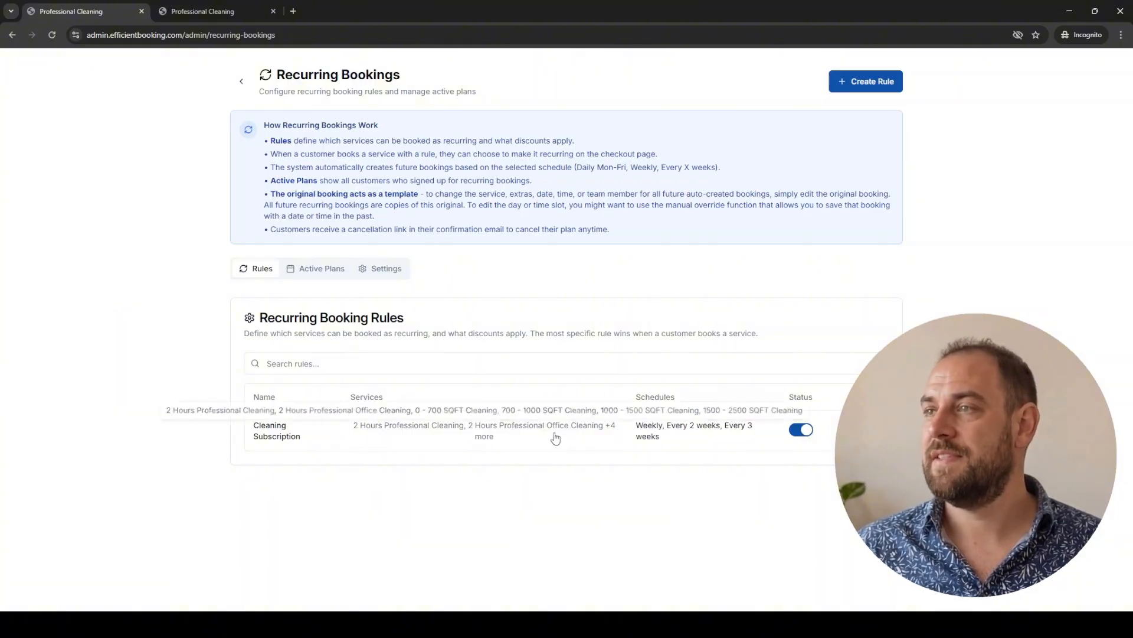
# Open the Cleaning Subscription rule, review its services, schedules, discounts, advanced options and promotional text, and return to the recurring bookings.
pyautogui.click(843, 430)
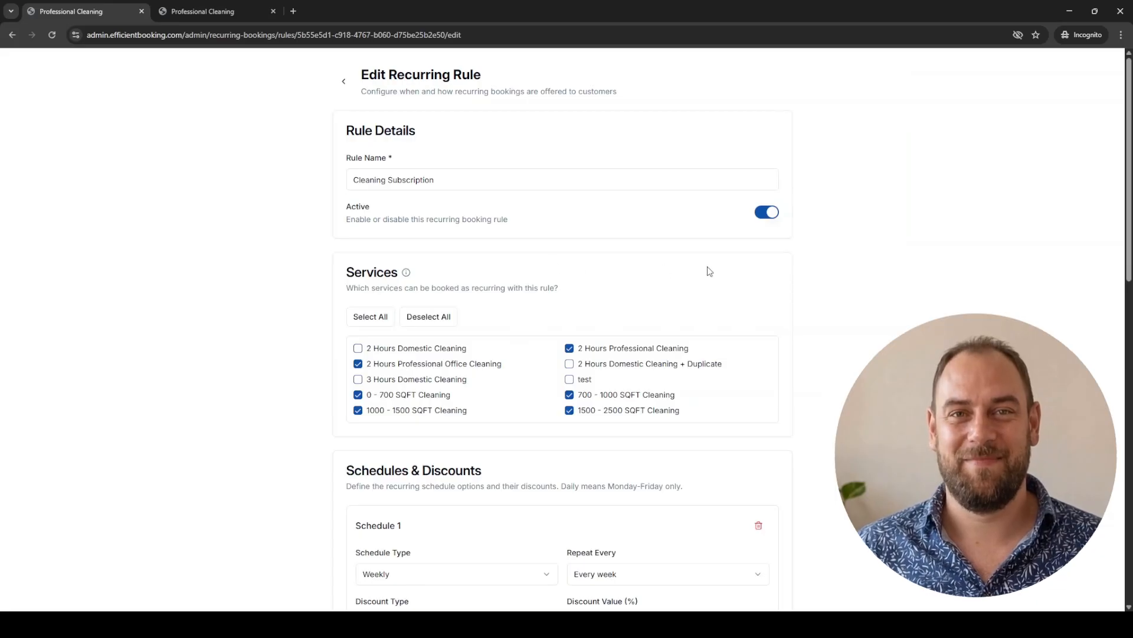
pyautogui.scroll(-9, 785, 283)
pyautogui.scroll(-4, 785, 311)
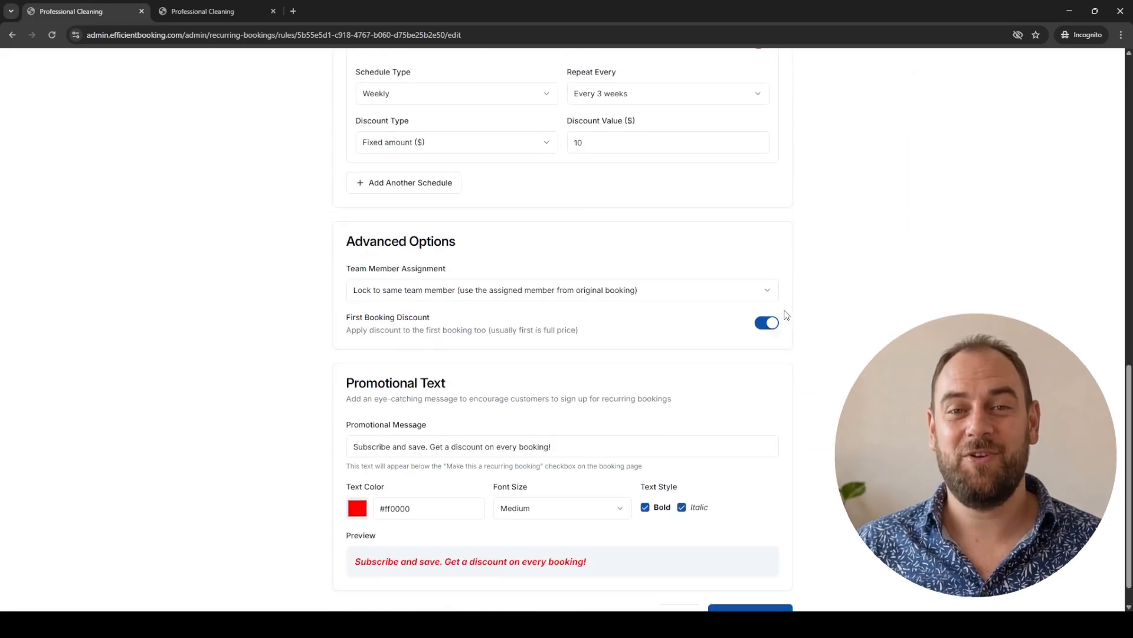
pyautogui.scroll(2, 785, 311)
pyautogui.scroll(-2, 785, 313)
pyautogui.scroll(3, 784, 317)
pyautogui.scroll(11, 779, 313)
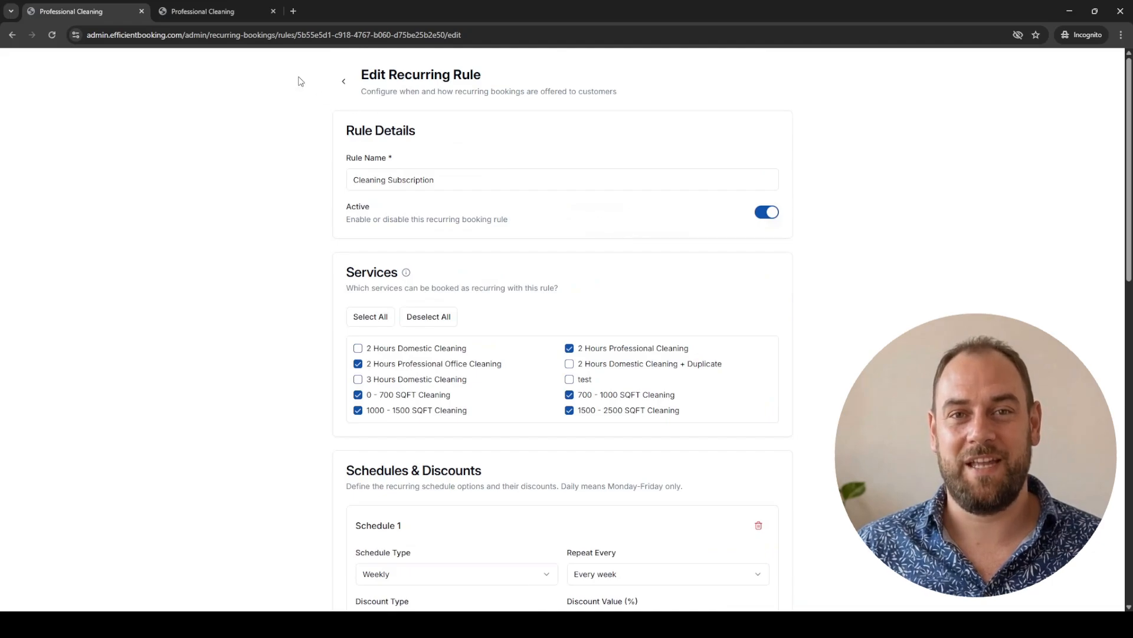
pyautogui.click(344, 81)
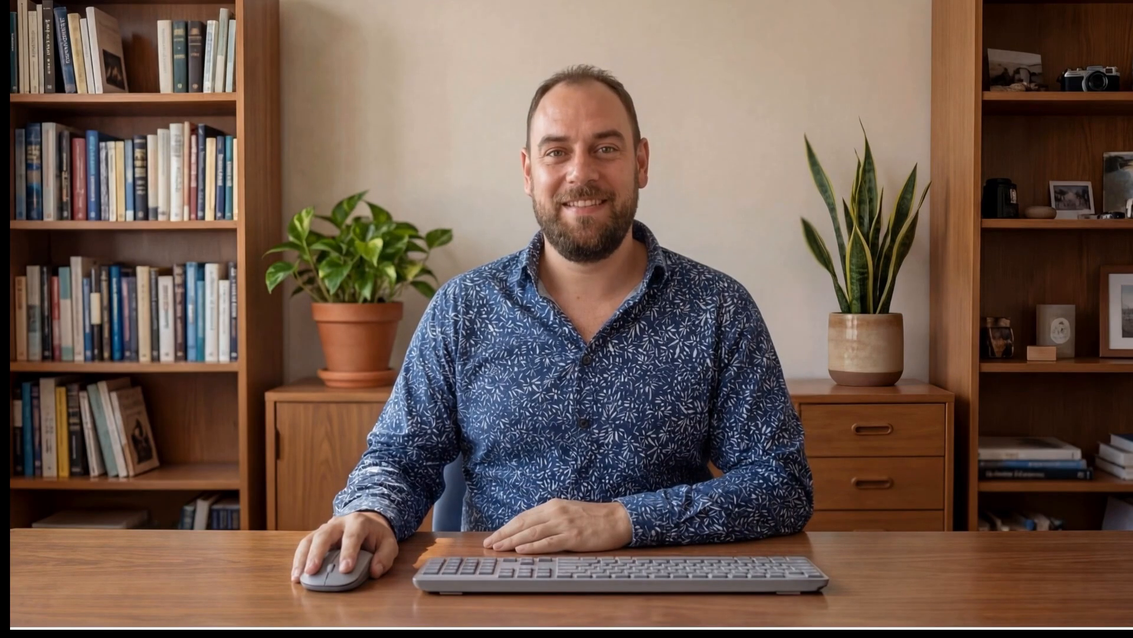